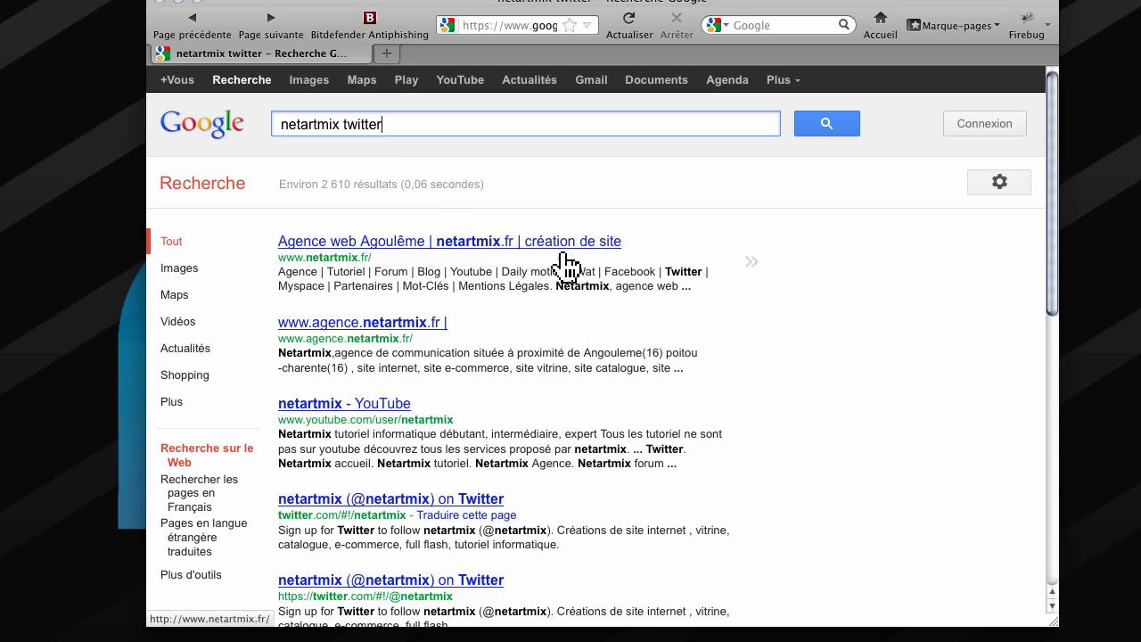
Go back to the plain netartmix results and select the netartmix term in the search box.
left_click_drag(511, 500, 345, 502)
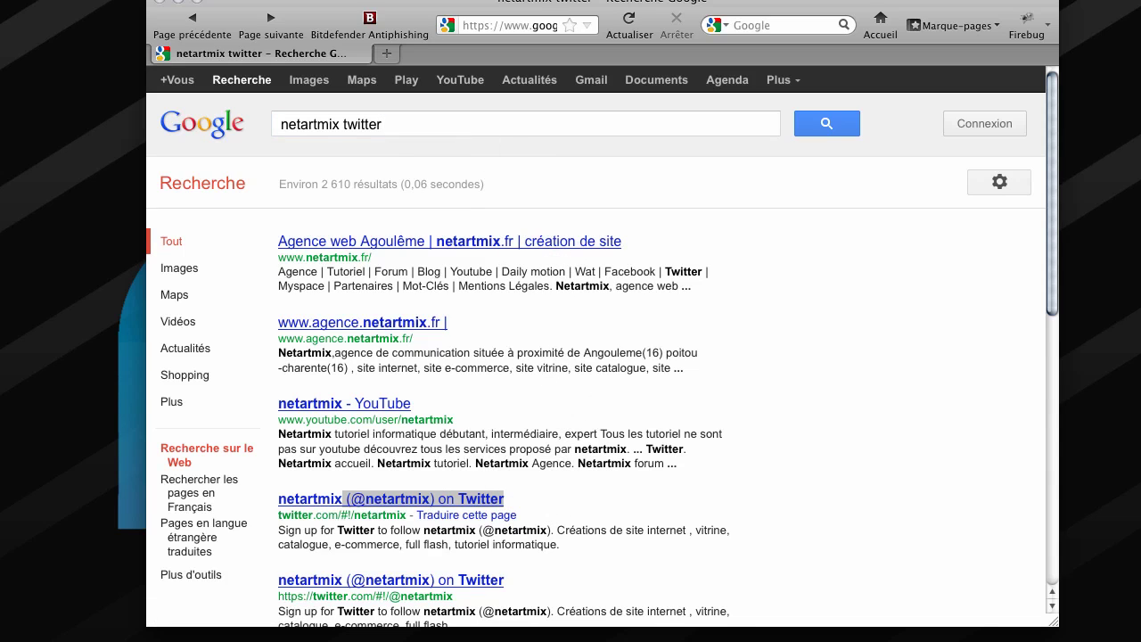
left_click(195, 26)
scroll(589, 338, "down", 5)
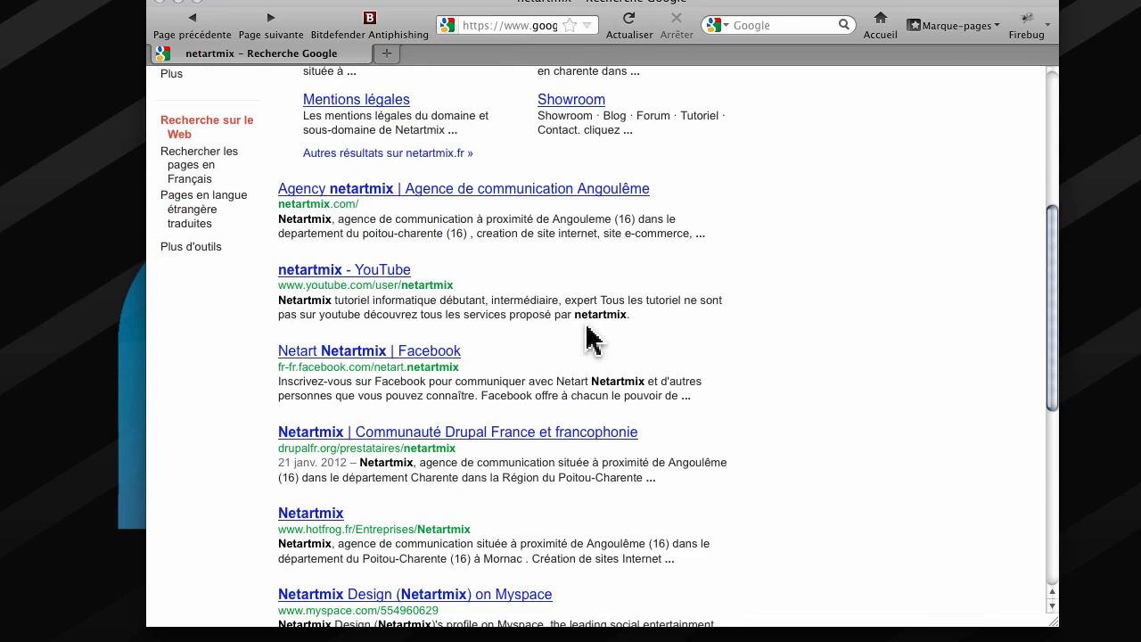
left_click_drag(508, 357, 344, 357)
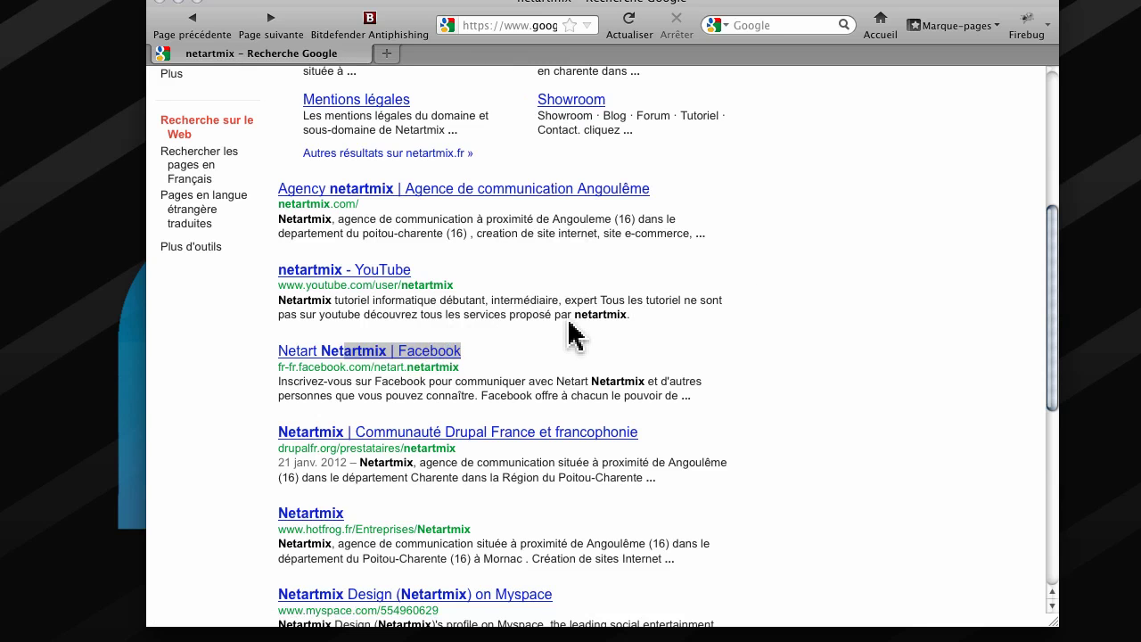
scroll(558, 321, "up", 6)
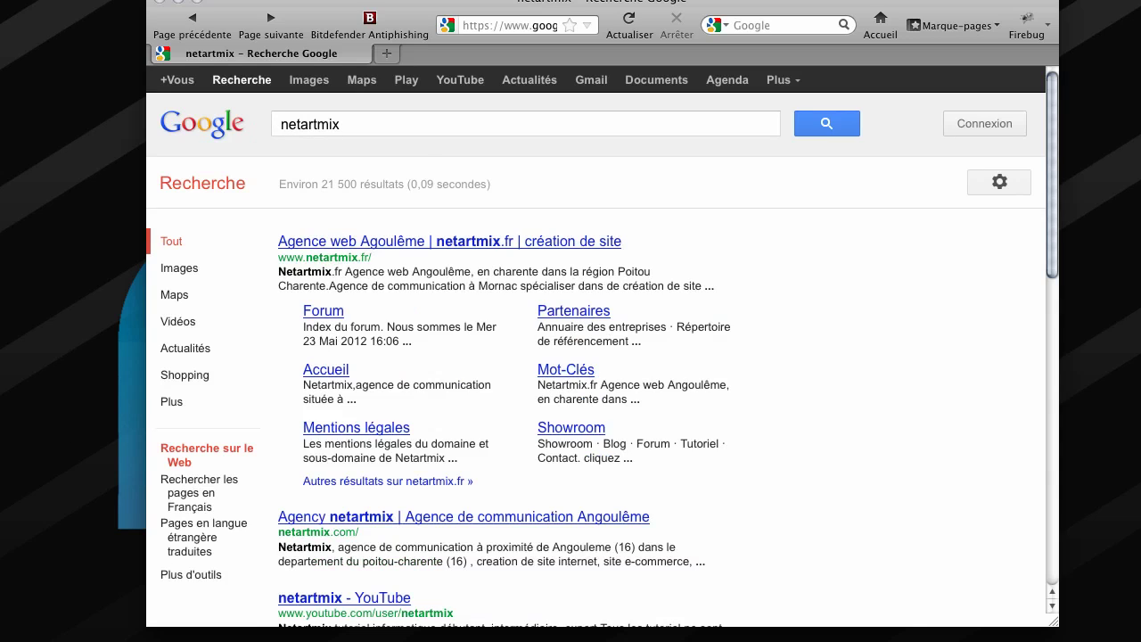
left_click(351, 122)
double_click(354, 122)
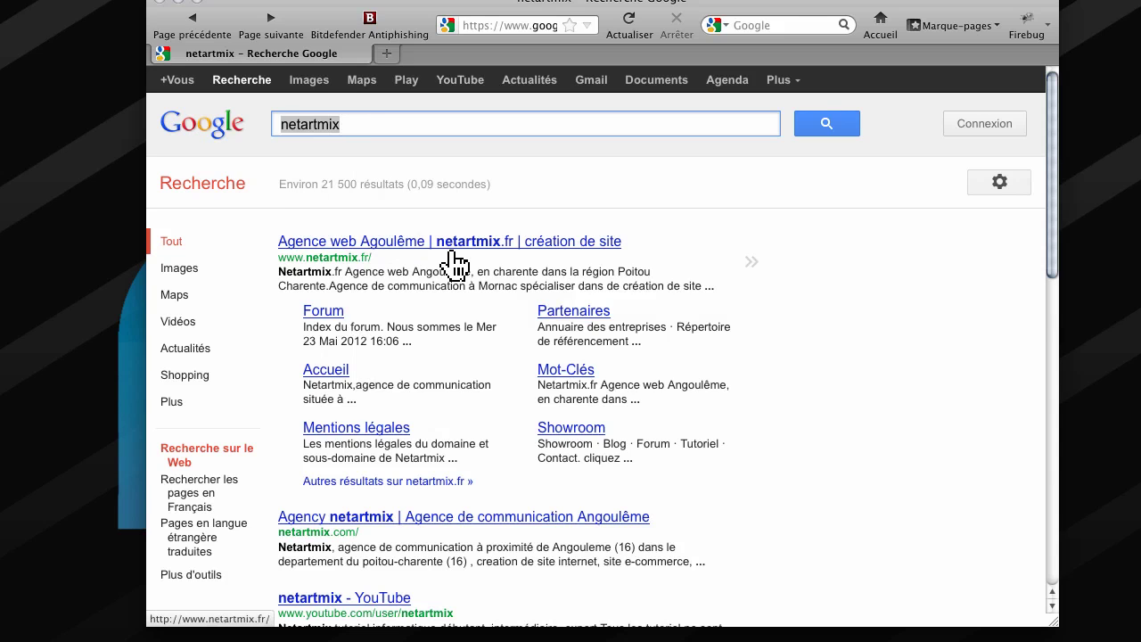
Search Google for 'archbang' and open the official archbang.org result.
type("archbang")
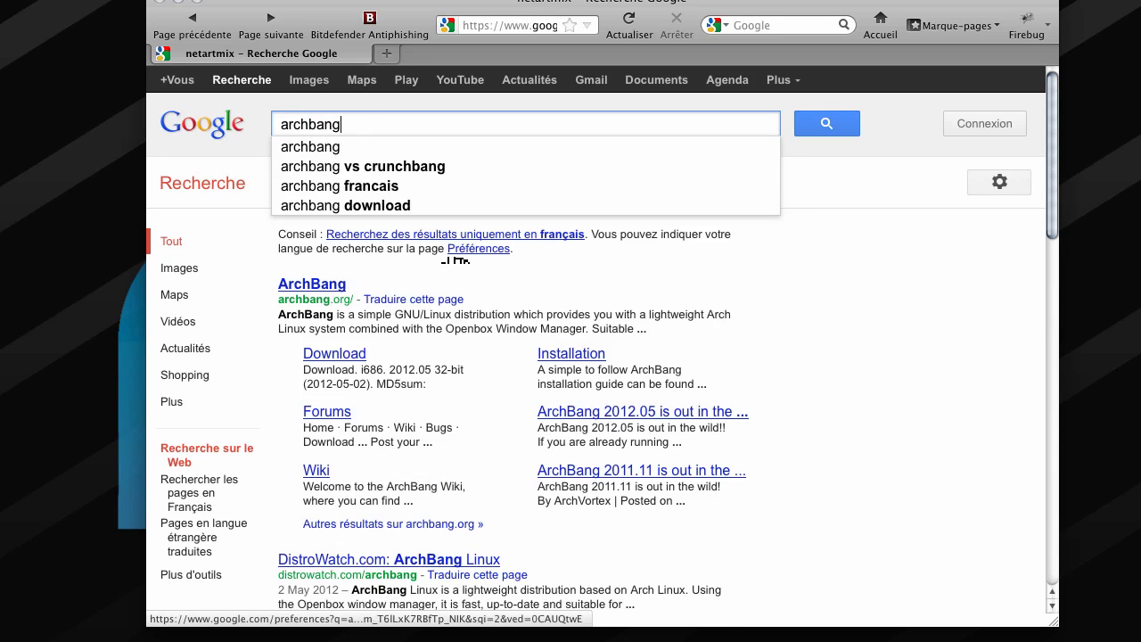
key("Return")
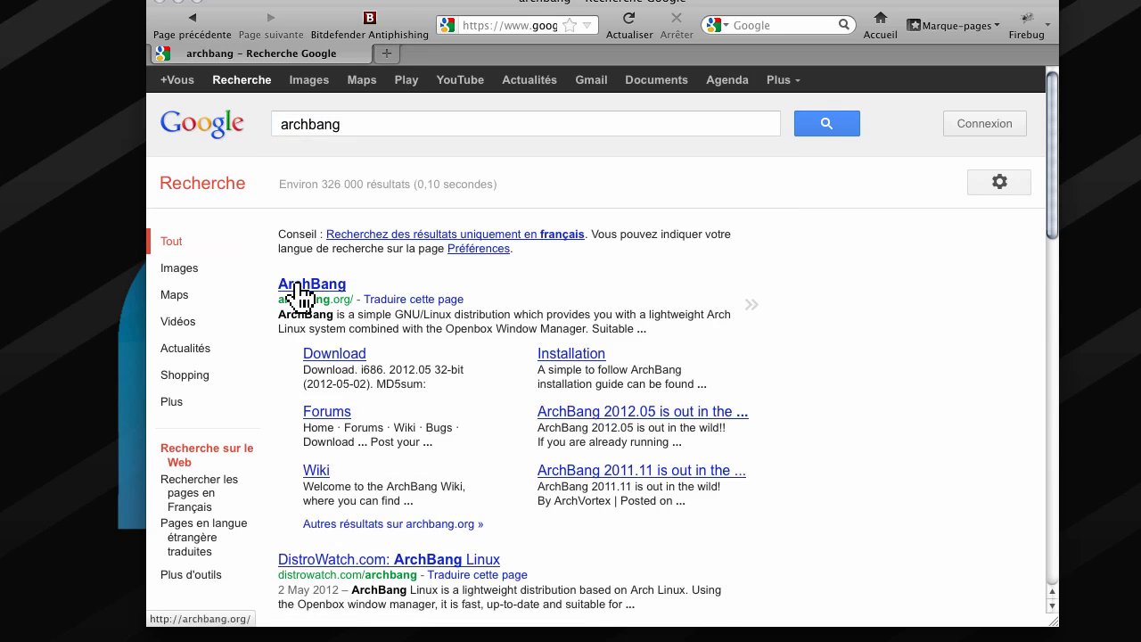
left_click(306, 285)
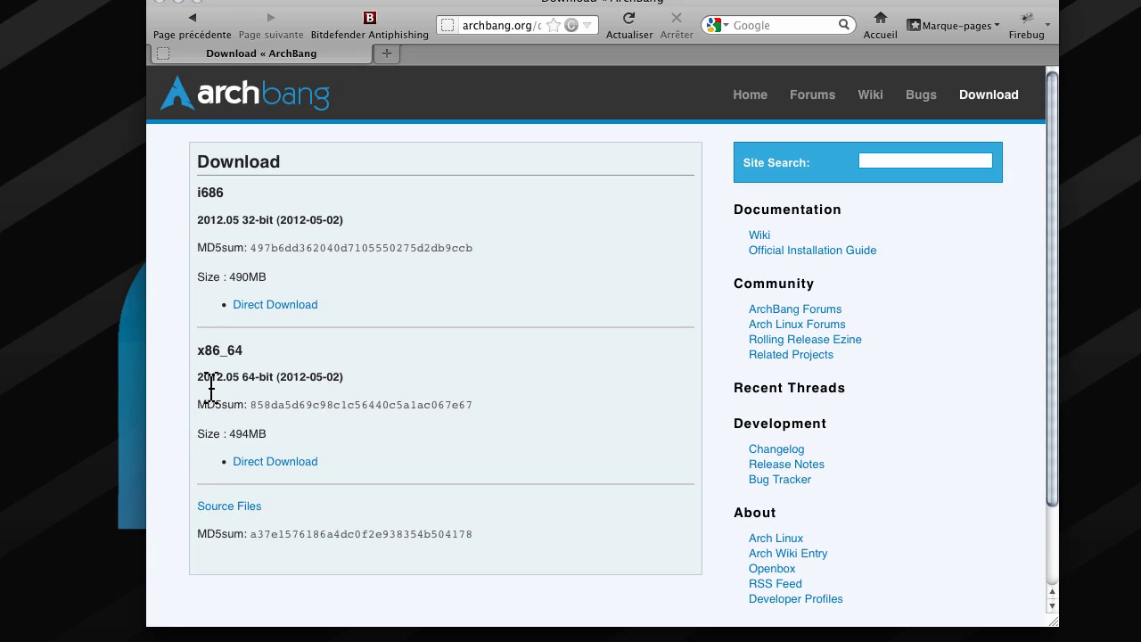
Start the 64-bit ArchBang direct download, then cancel saving the ISO file.
left_click_drag(372, 383, 160, 386)
left_click(415, 367)
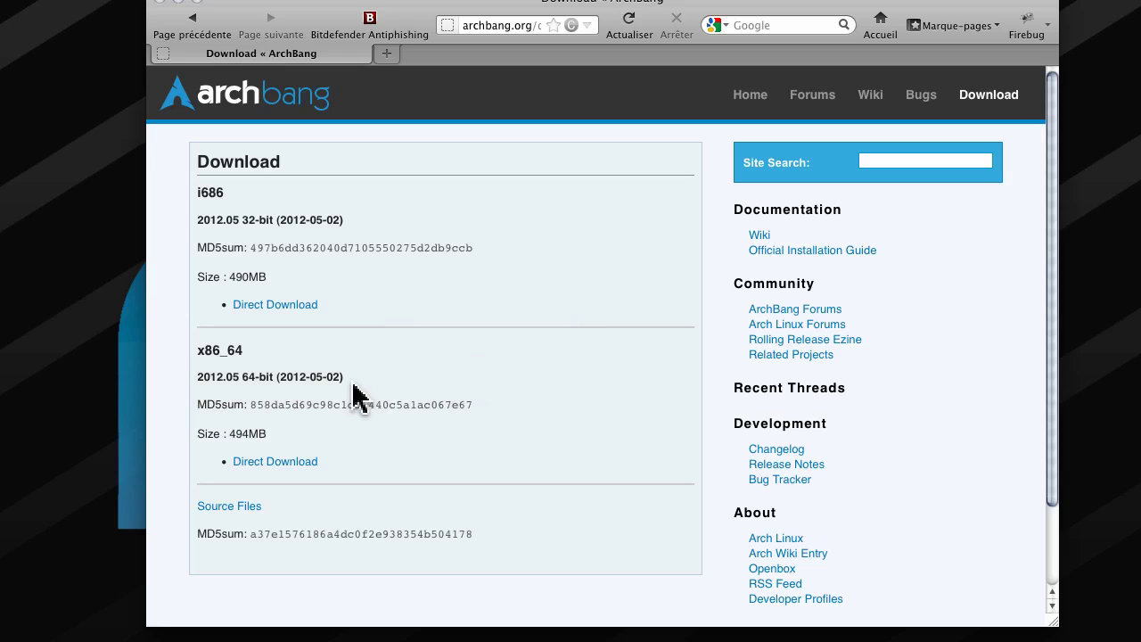
left_click_drag(351, 384, 170, 386)
left_click(437, 373)
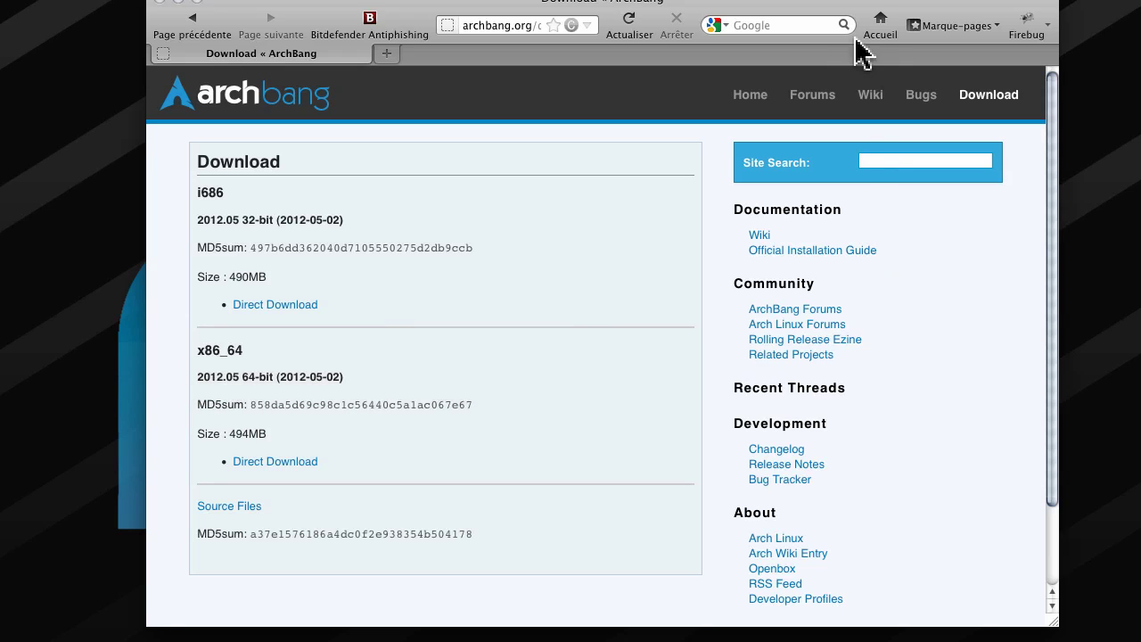
left_click(283, 462)
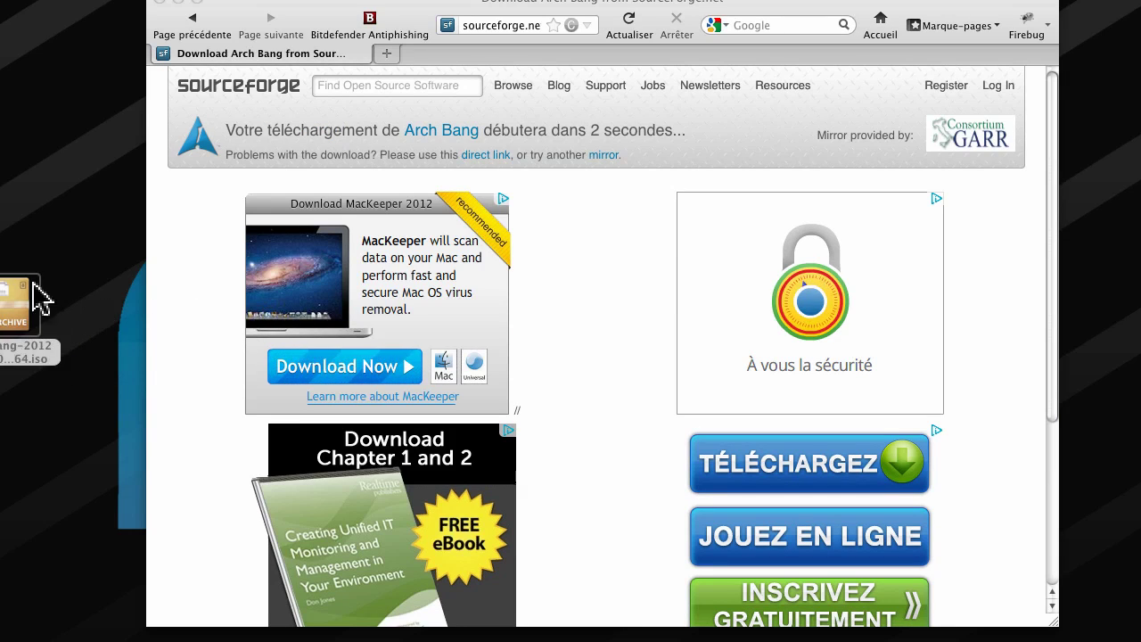
left_click_drag(60, 234, 73, 200)
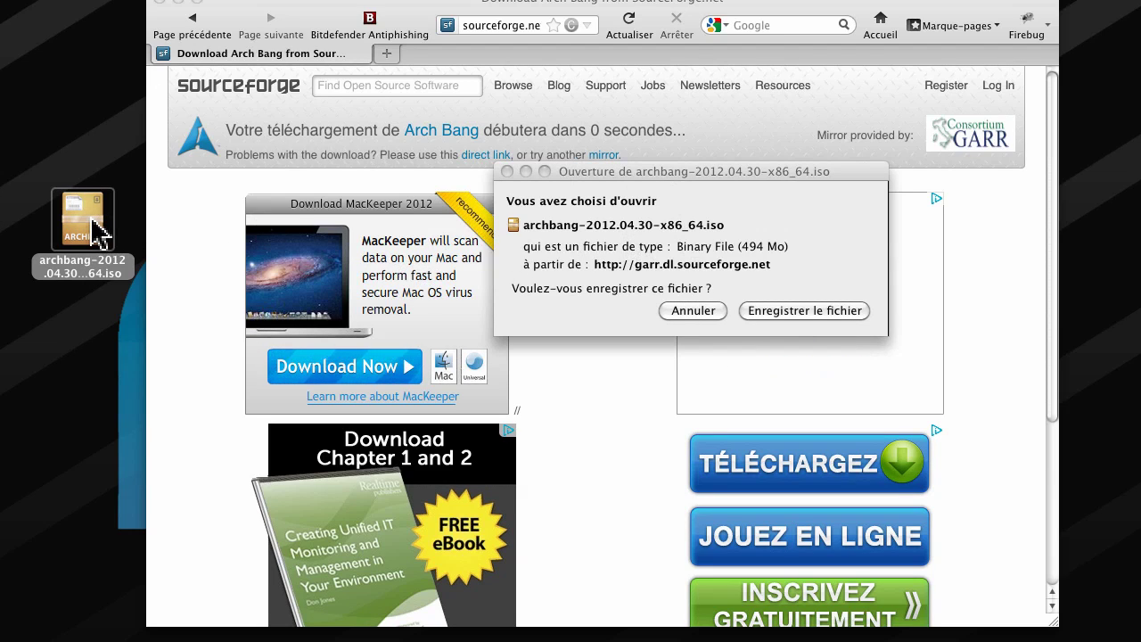
left_click(694, 312)
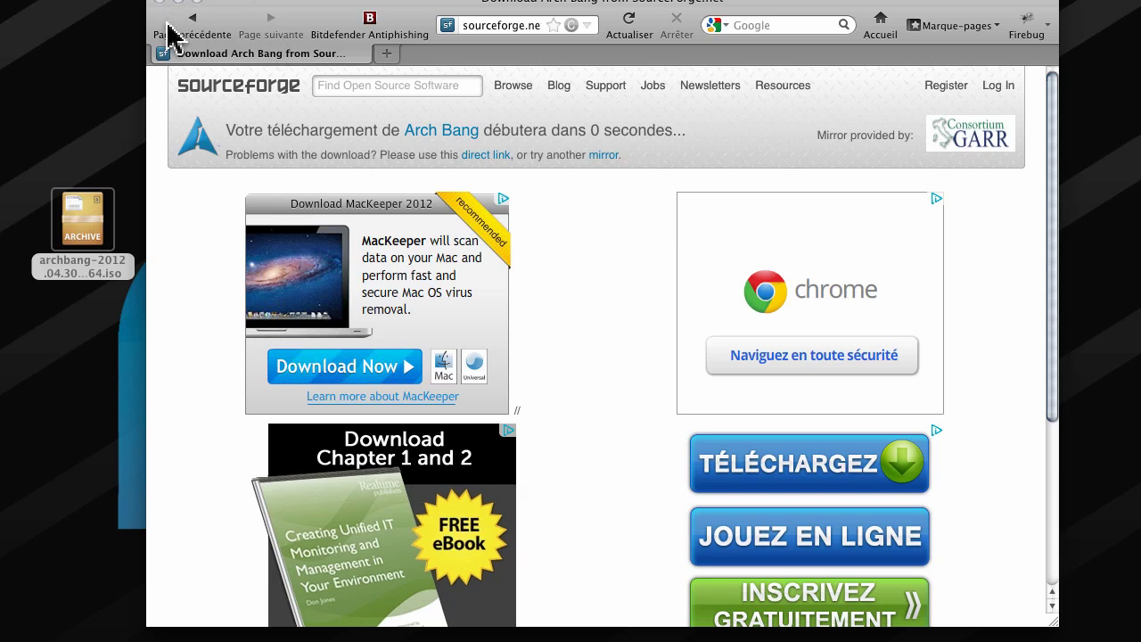
Step back and forward through the browser history to return to earlier Google results.
left_click(201, 22)
left_click(201, 22)
left_click(198, 27)
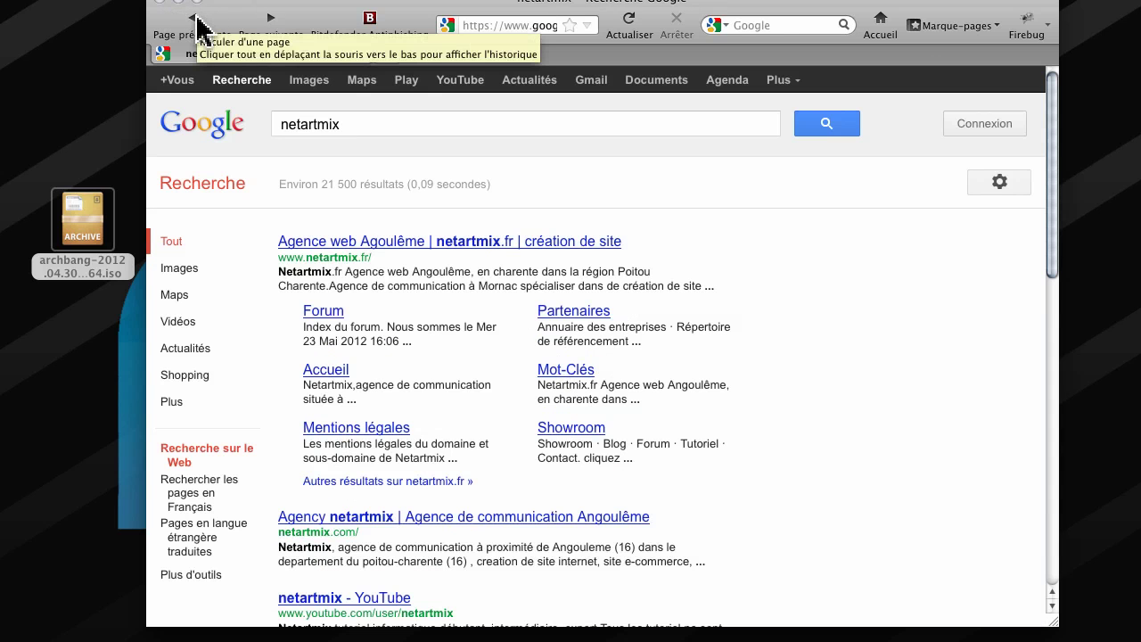
left_click(270, 19)
left_click(269, 19)
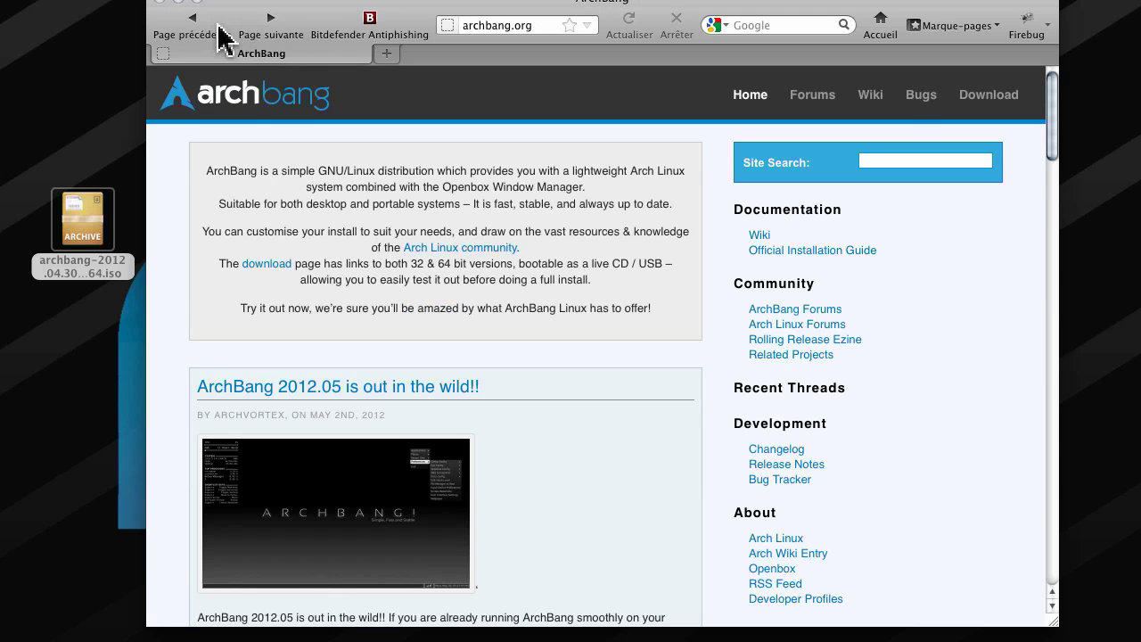
left_click(182, 26)
left_click(184, 27)
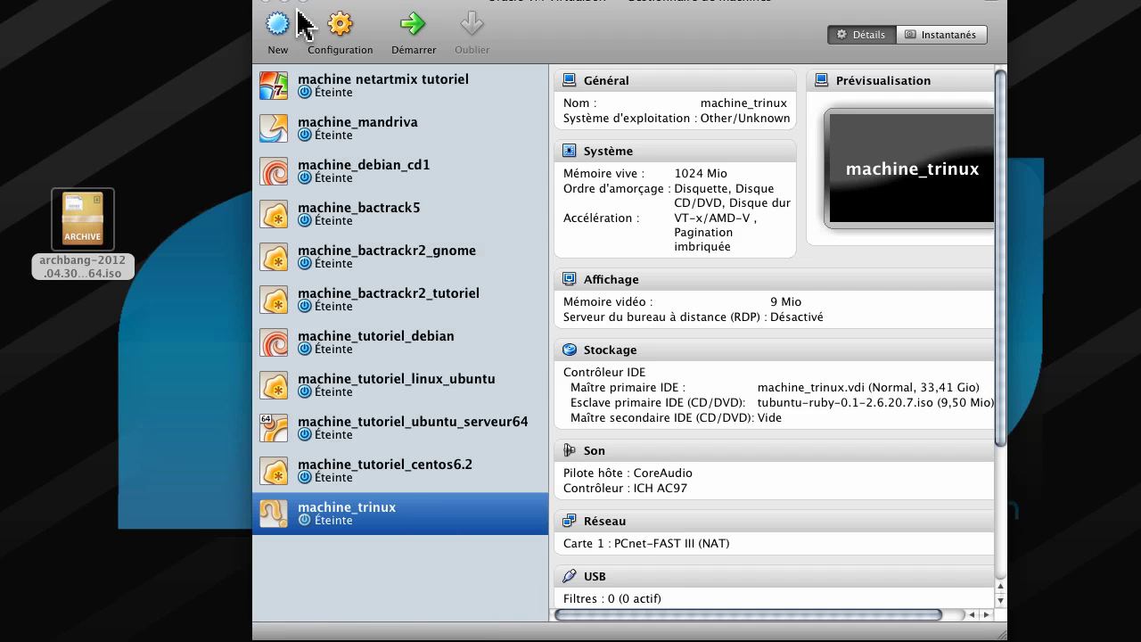
Define a new VM named machine_archbang, type Linux / Arch Linux, and reach the memory step.
left_click(281, 31)
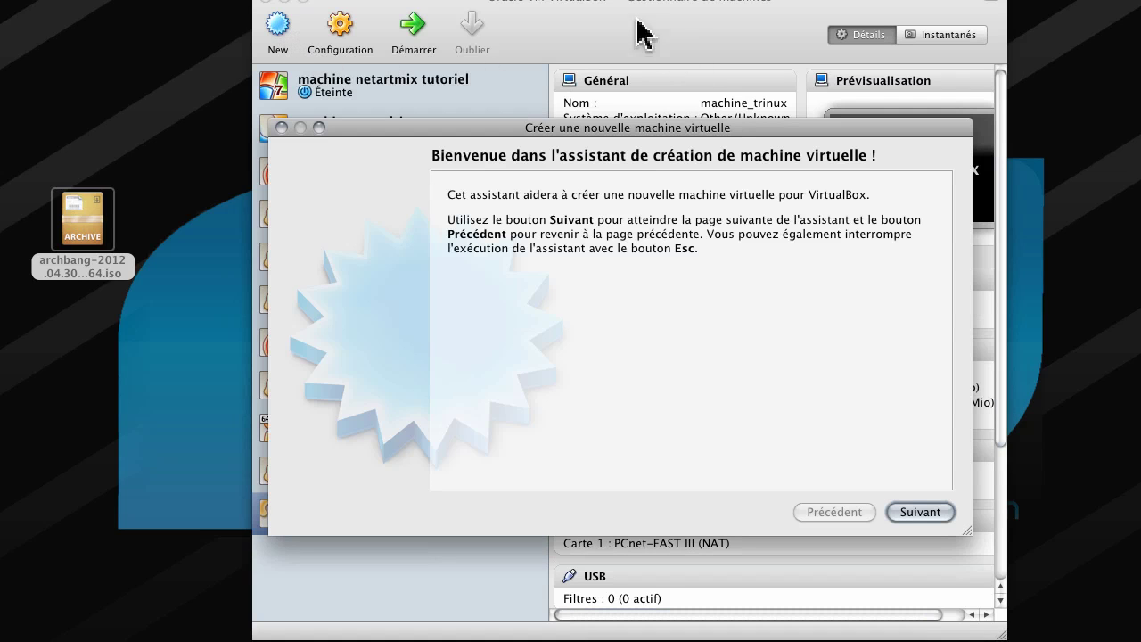
left_click_drag(627, 0, 621, 5)
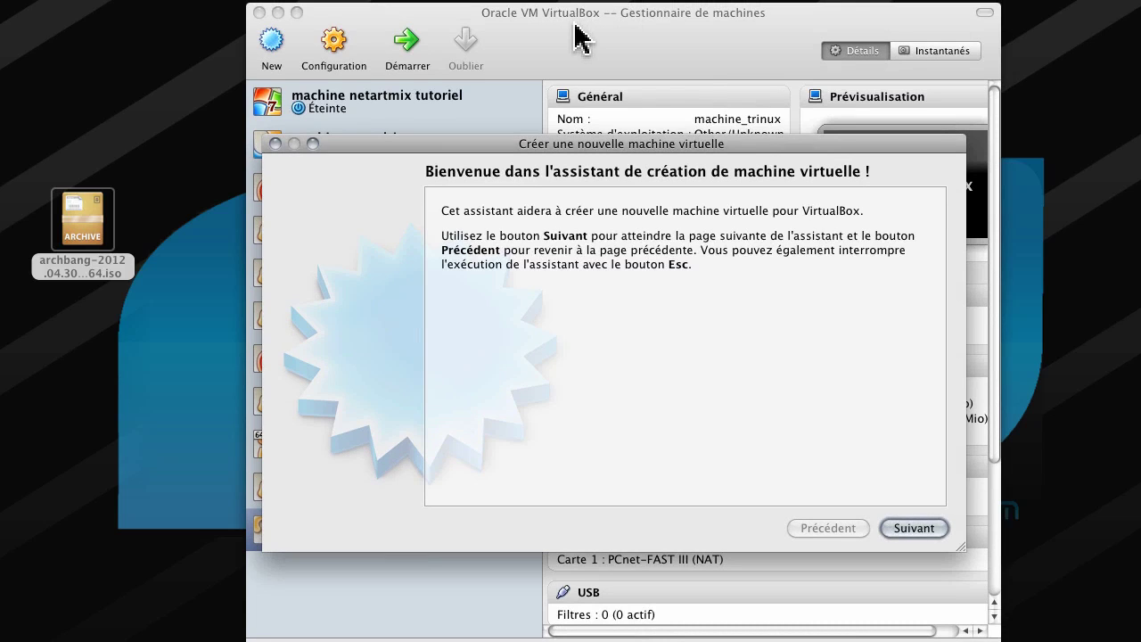
left_click(918, 529)
type("ma")
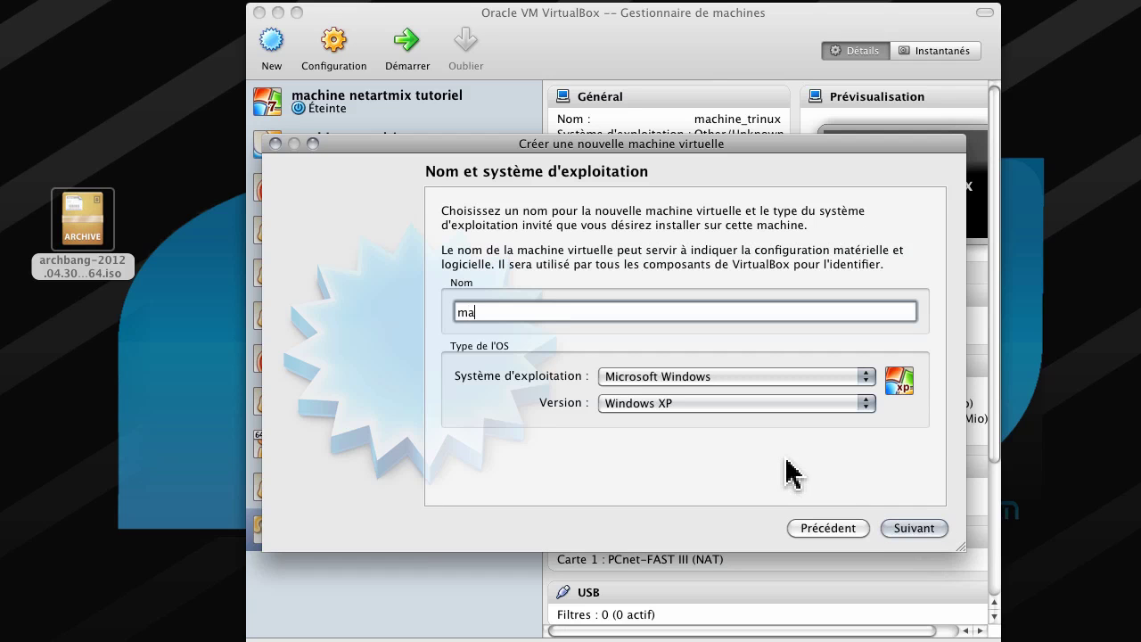
type("chine")
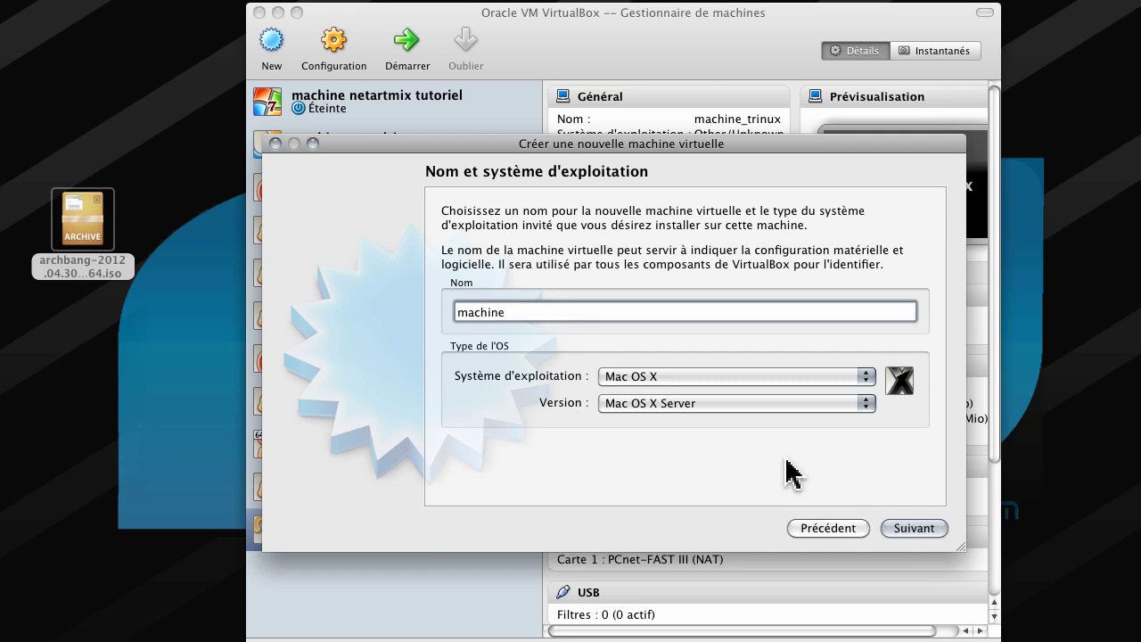
type("_archbang")
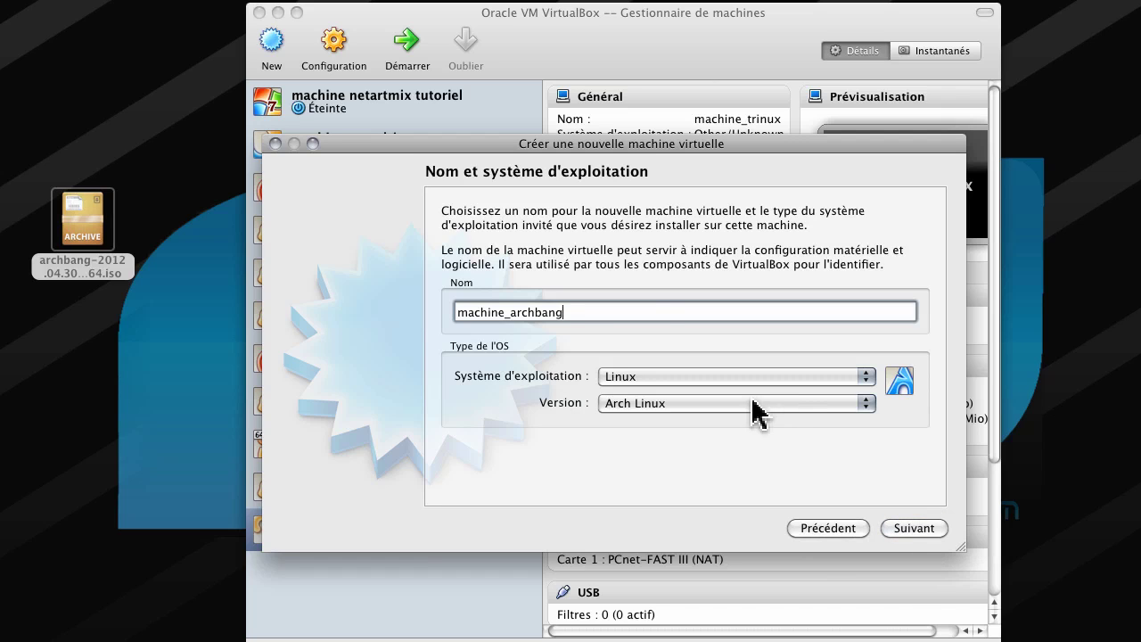
left_click(911, 531)
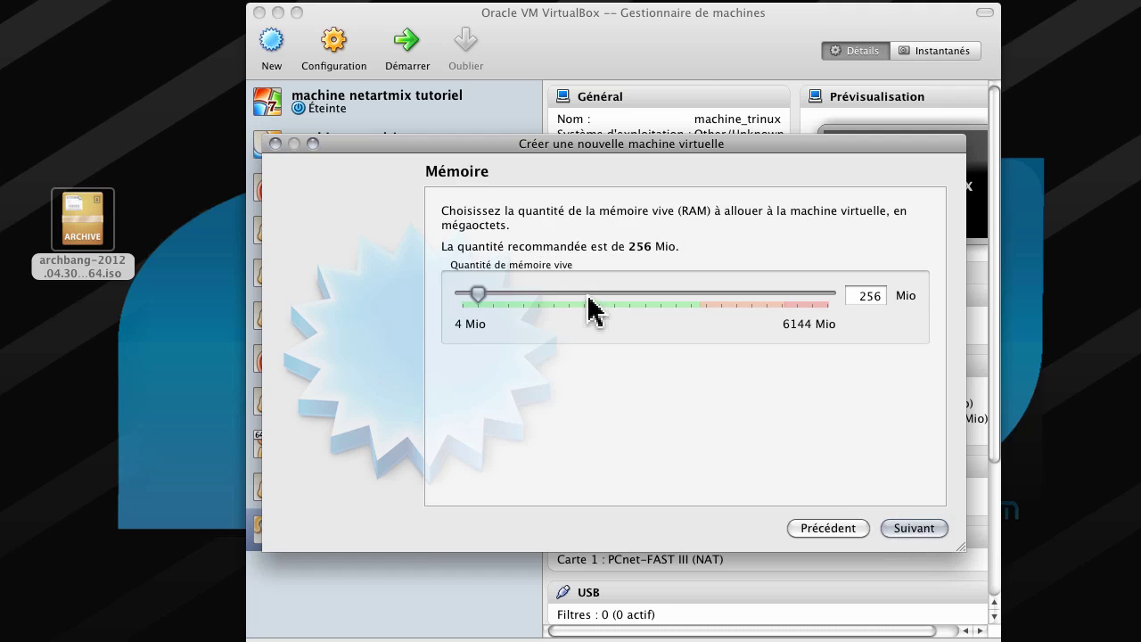
Give machine_archbang 1024 Mio of RAM and choose to create a new virtual hard disk.
left_click_drag(592, 297, 526, 298)
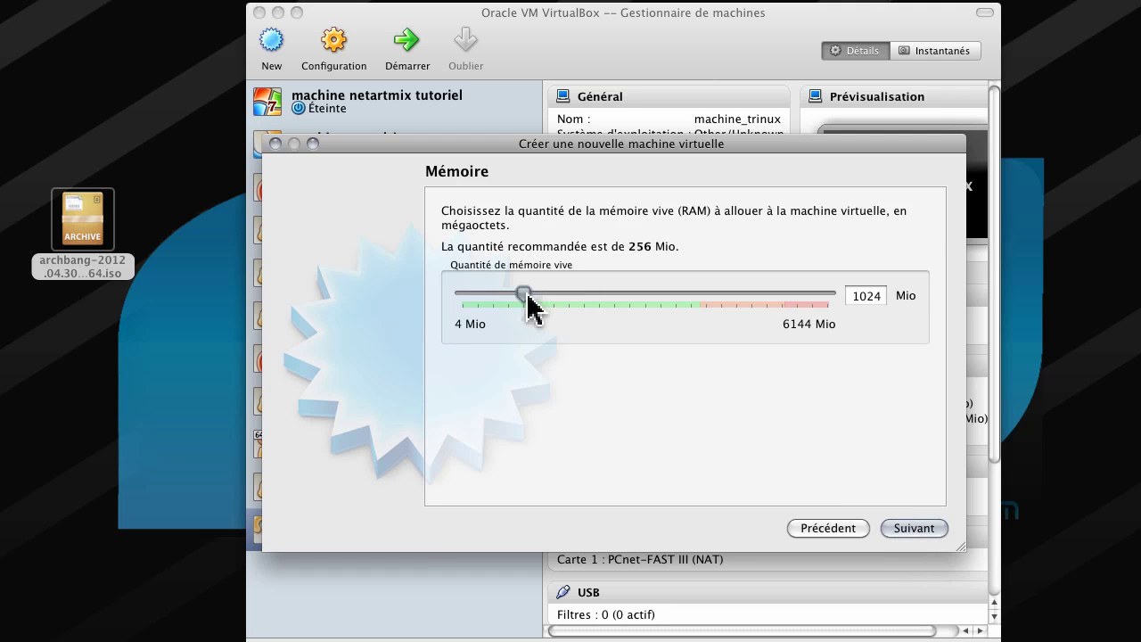
left_click(914, 532)
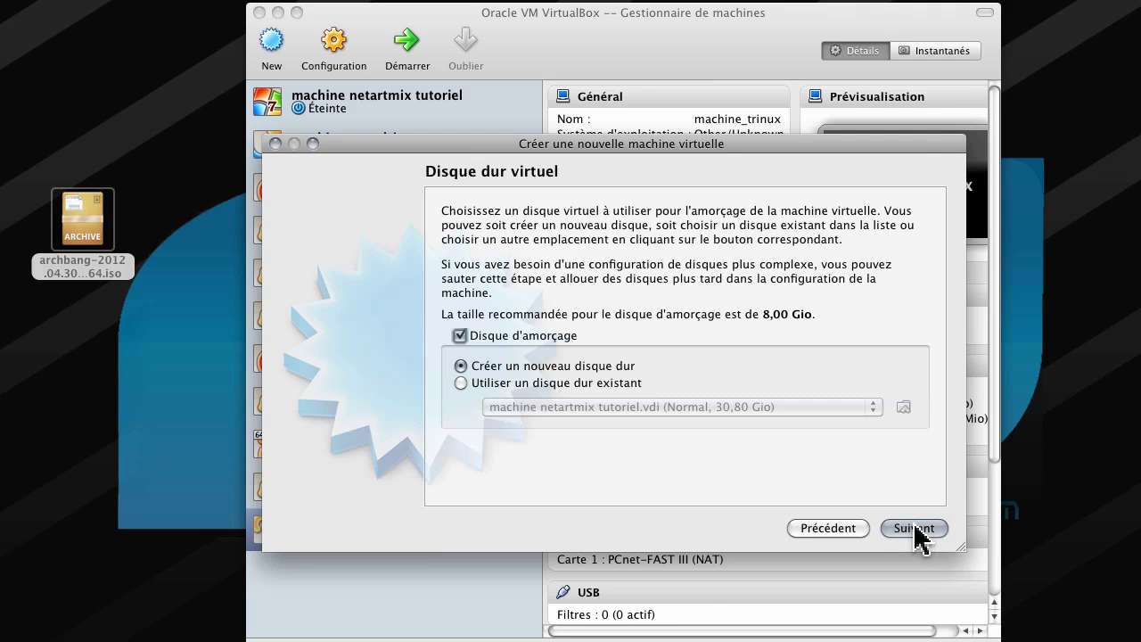
left_click(916, 530)
Create a dynamically allocated 29,84 Gio machine_archbang.vdi disk and finish creating the machine.
left_click(863, 515)
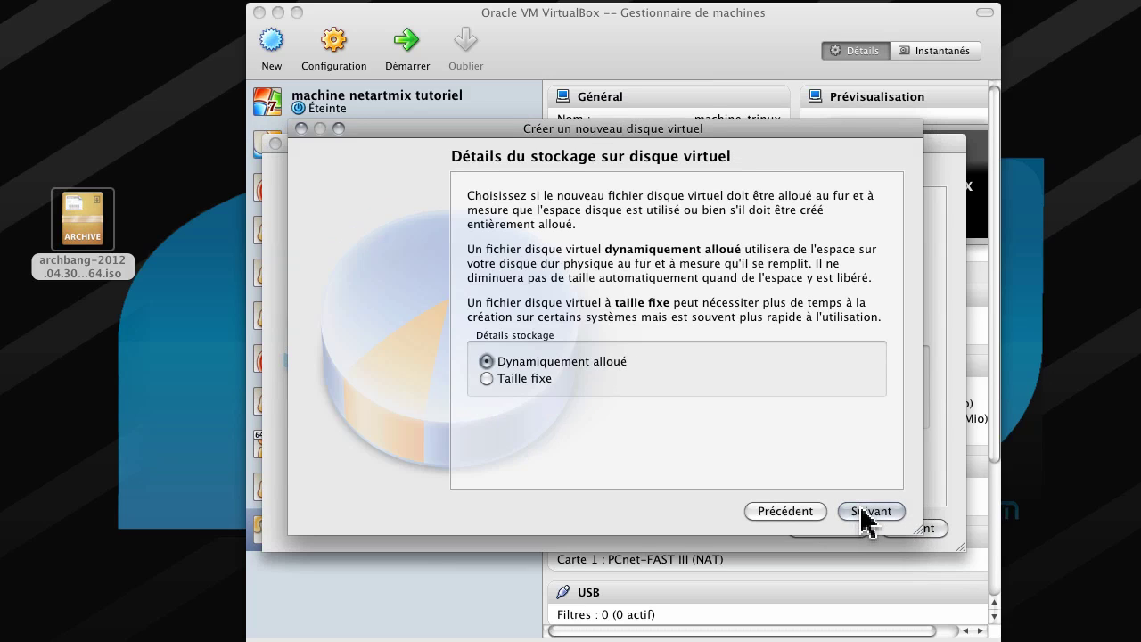
left_click(863, 513)
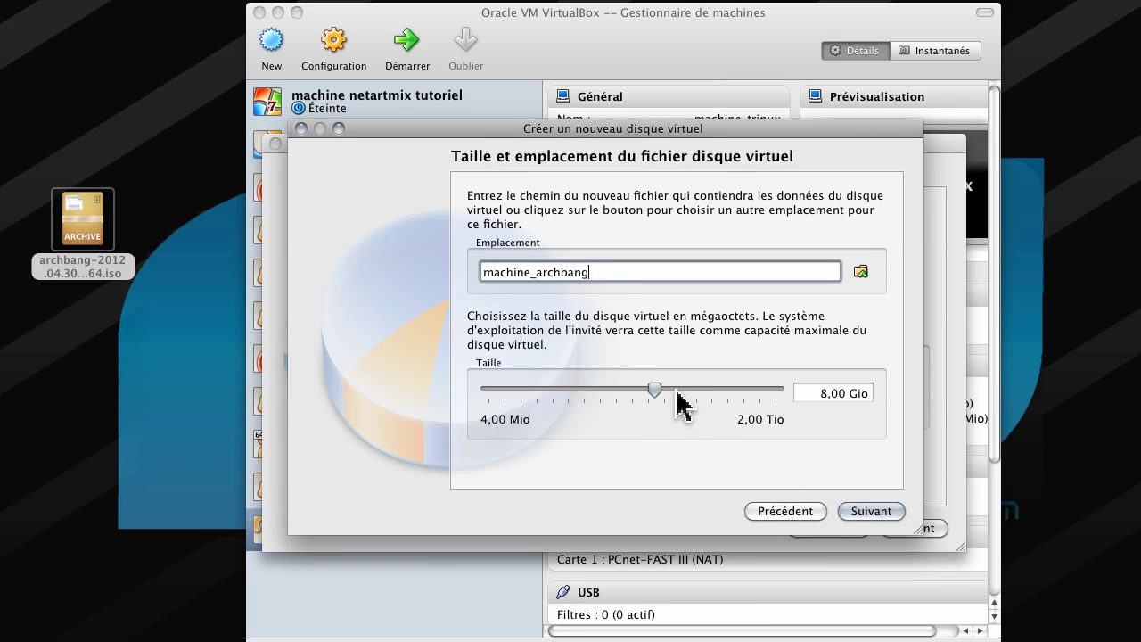
mouse_move(675, 389)
left_mouse_down()
mouse_move(665, 391)
mouse_move(683, 390)
left_mouse_up()
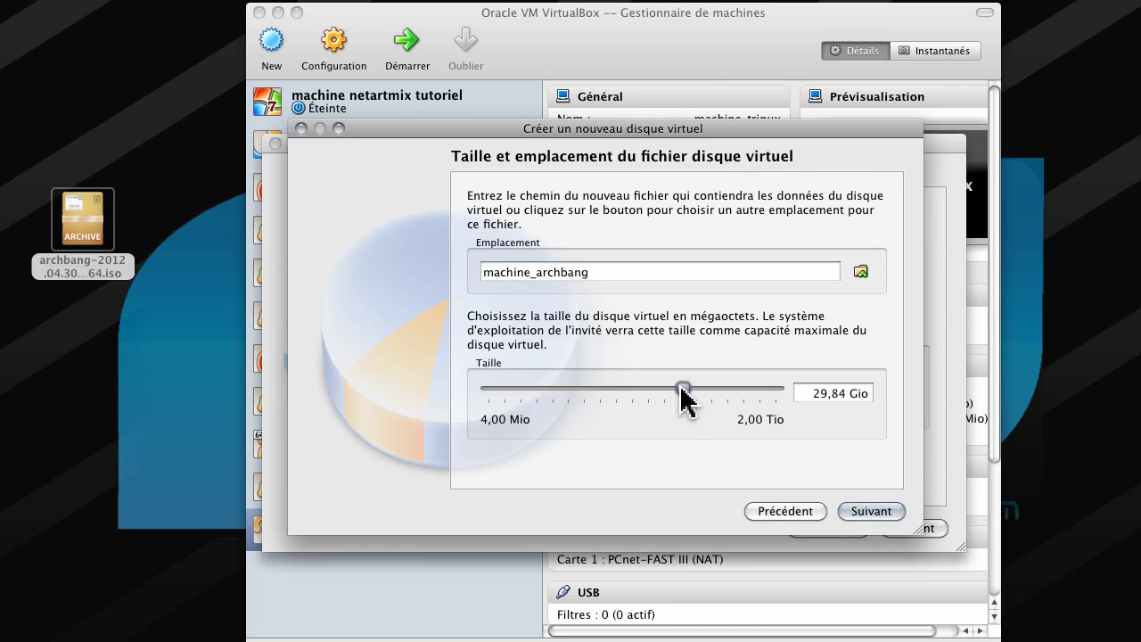
left_click(856, 512)
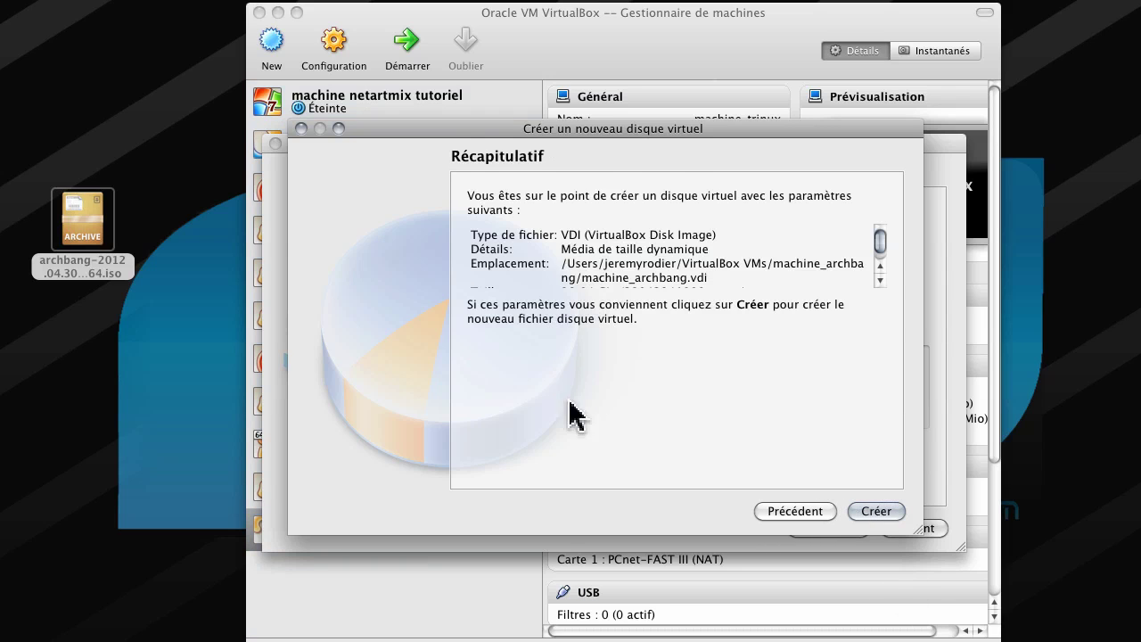
left_click(870, 513)
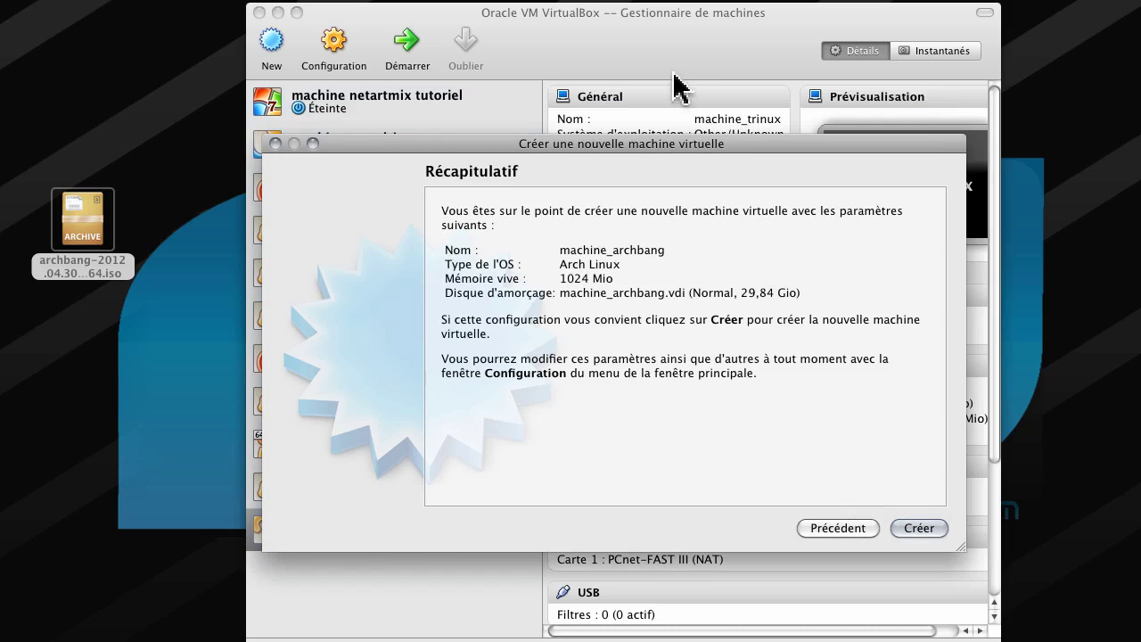
left_click(913, 526)
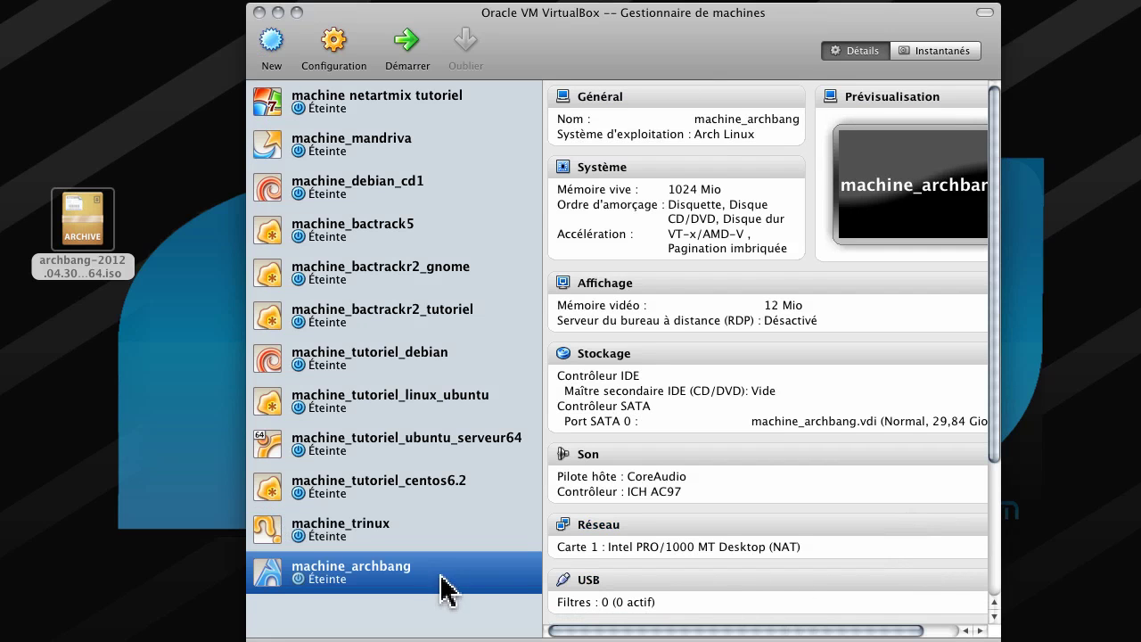
Attach the archbang-2012.04.30 ISO as a new CD/DVD drive on machine_archbang's IDE controller.
right_click(398, 585)
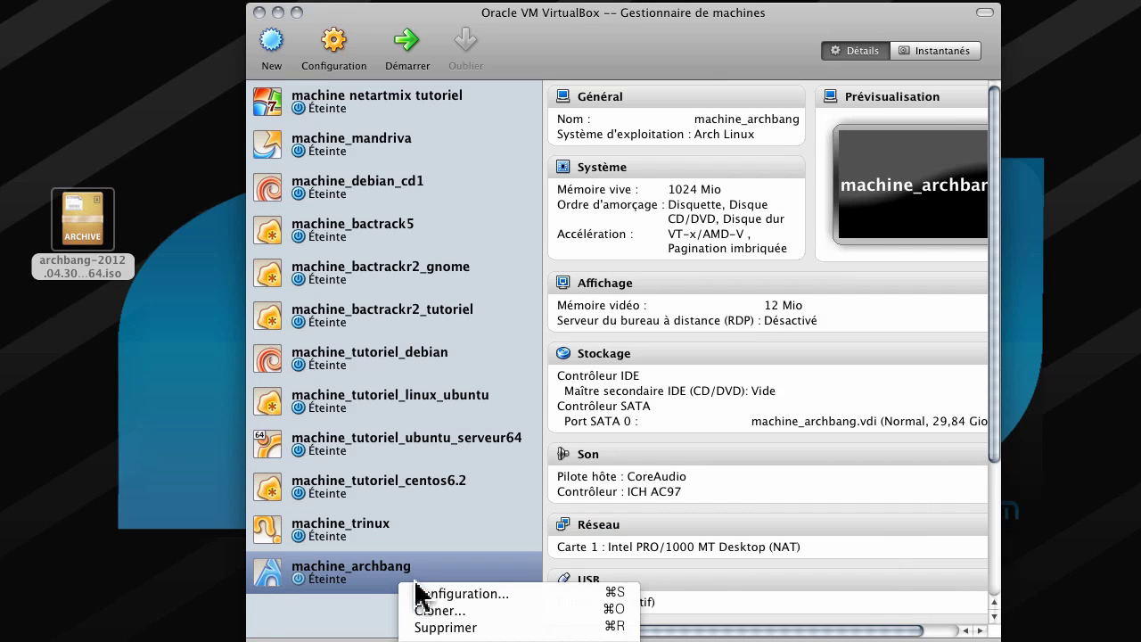
left_click(428, 594)
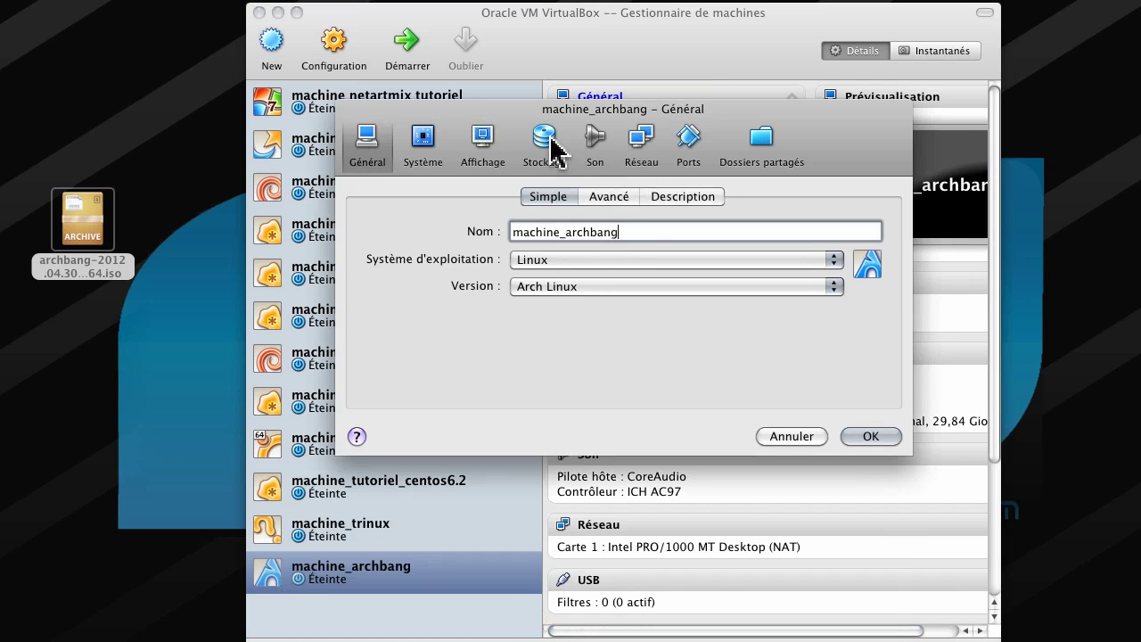
left_click(550, 146)
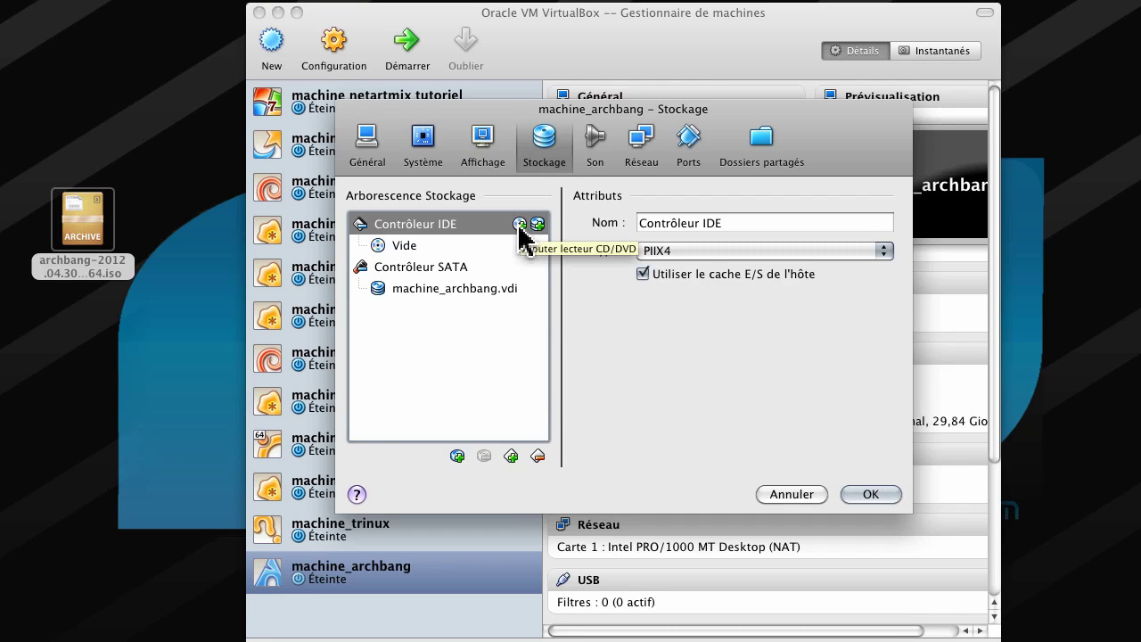
left_click(520, 224)
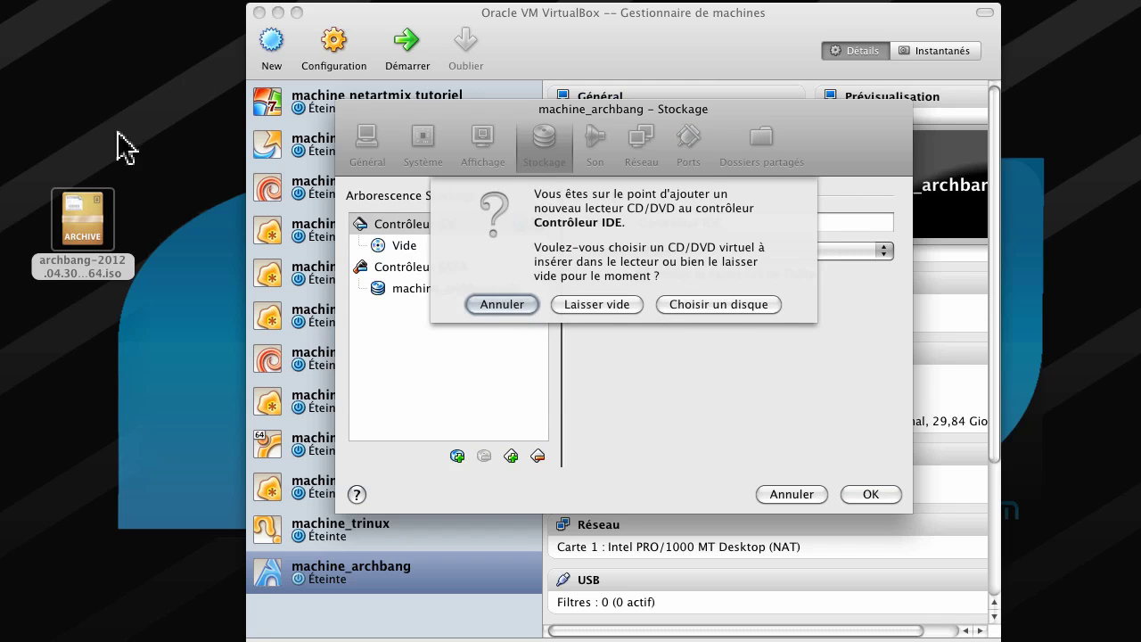
left_click(76, 205)
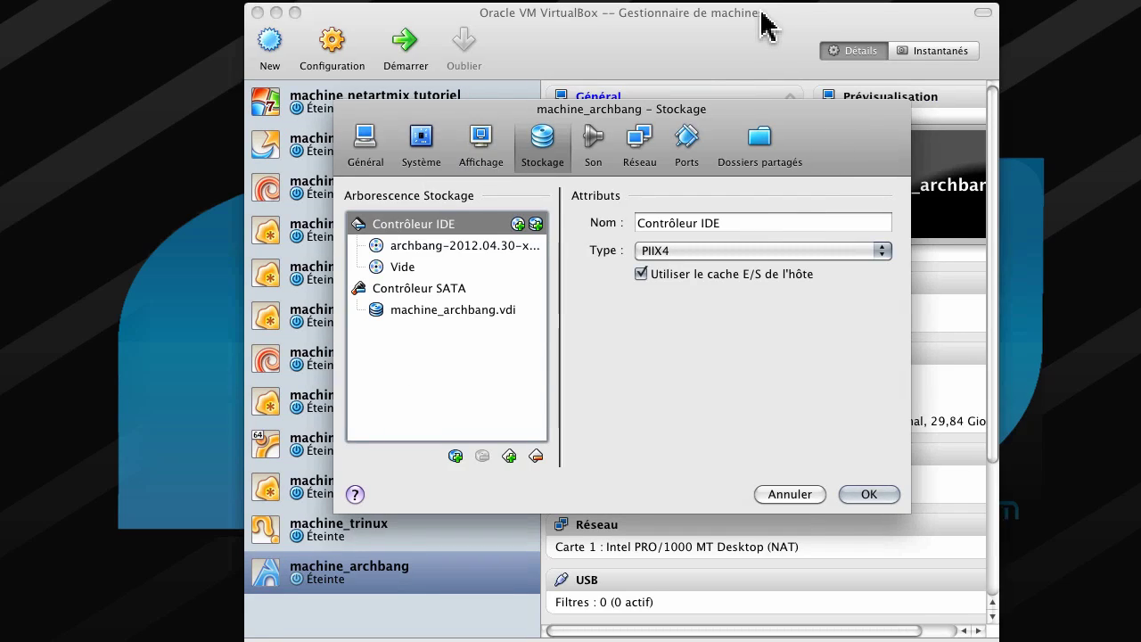
left_click_drag(764, 15, 726, 14)
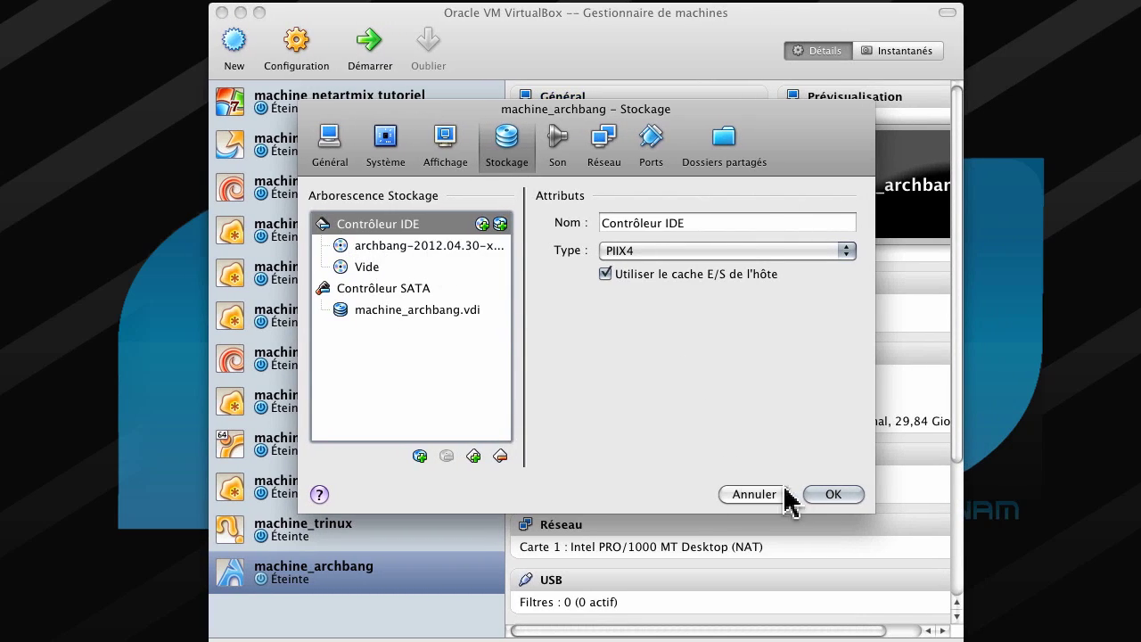
left_click(832, 494)
right_click(350, 590)
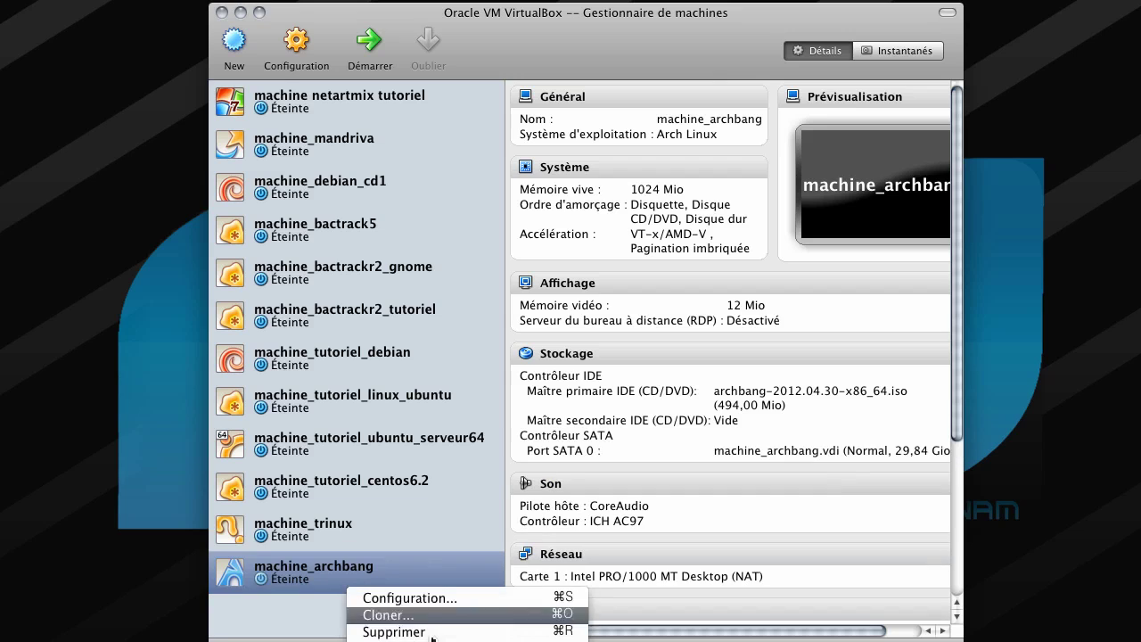
left_click(306, 612)
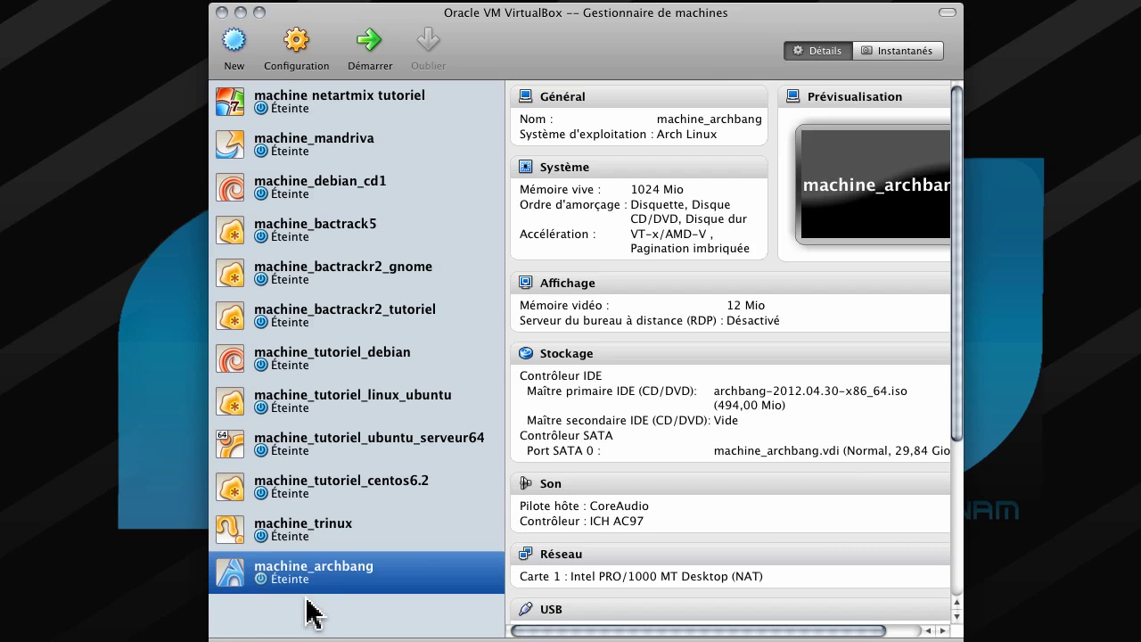
left_click_drag(472, 69, 480, 0)
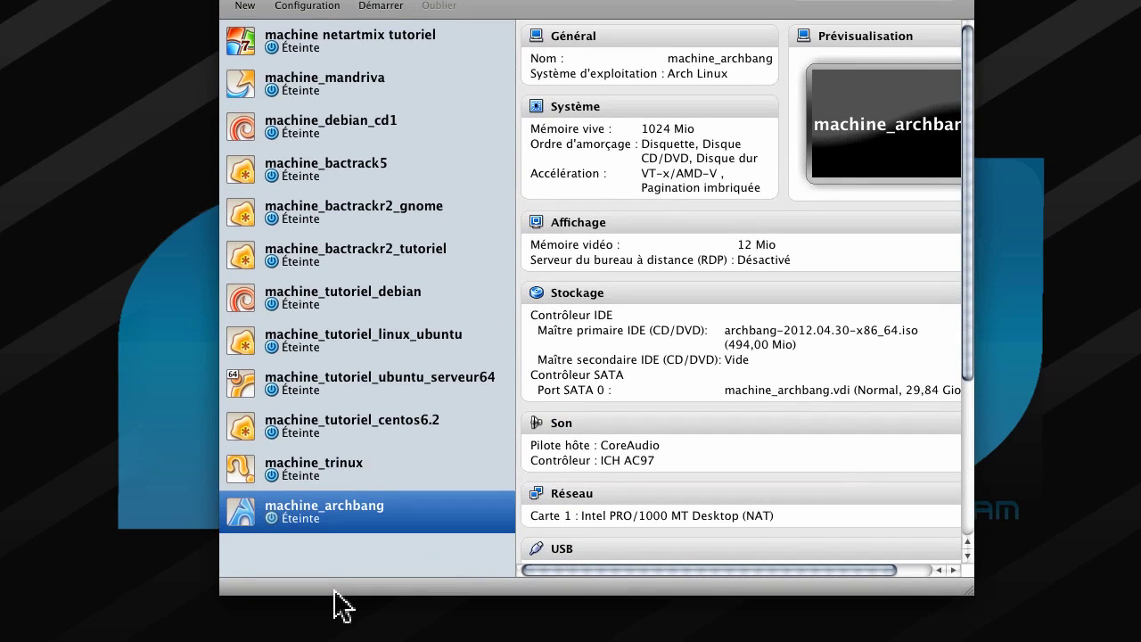
right_click(322, 506)
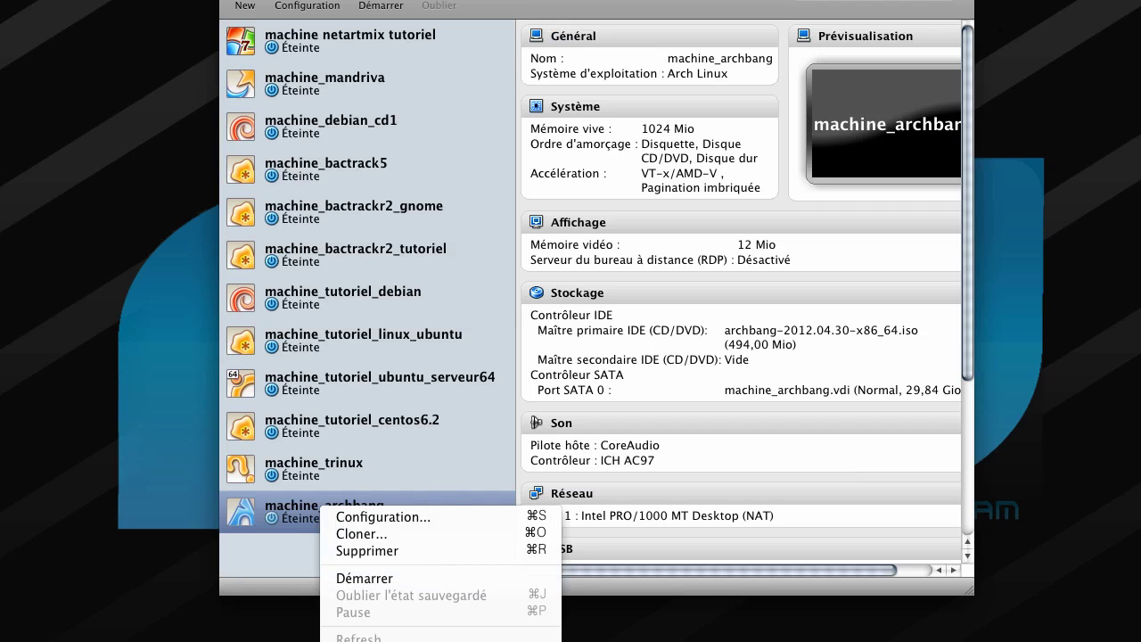
key("Escape")
left_click_drag(559, 2, 548, 22)
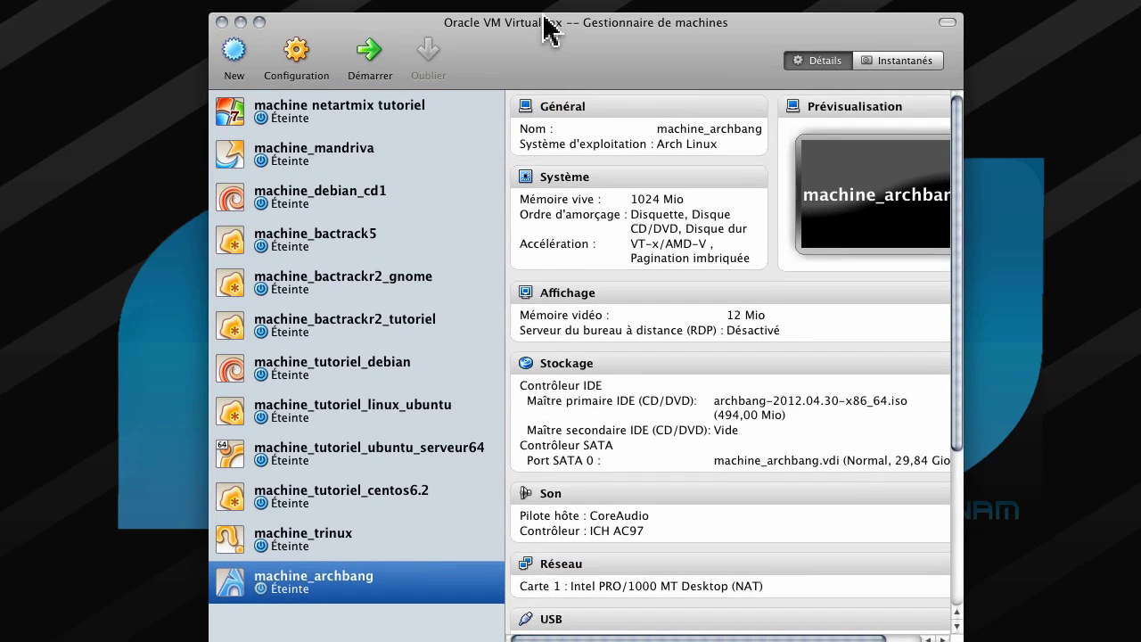
Start machine_archbang, hide the manager, and move and enlarge the VM window.
left_click(372, 59)
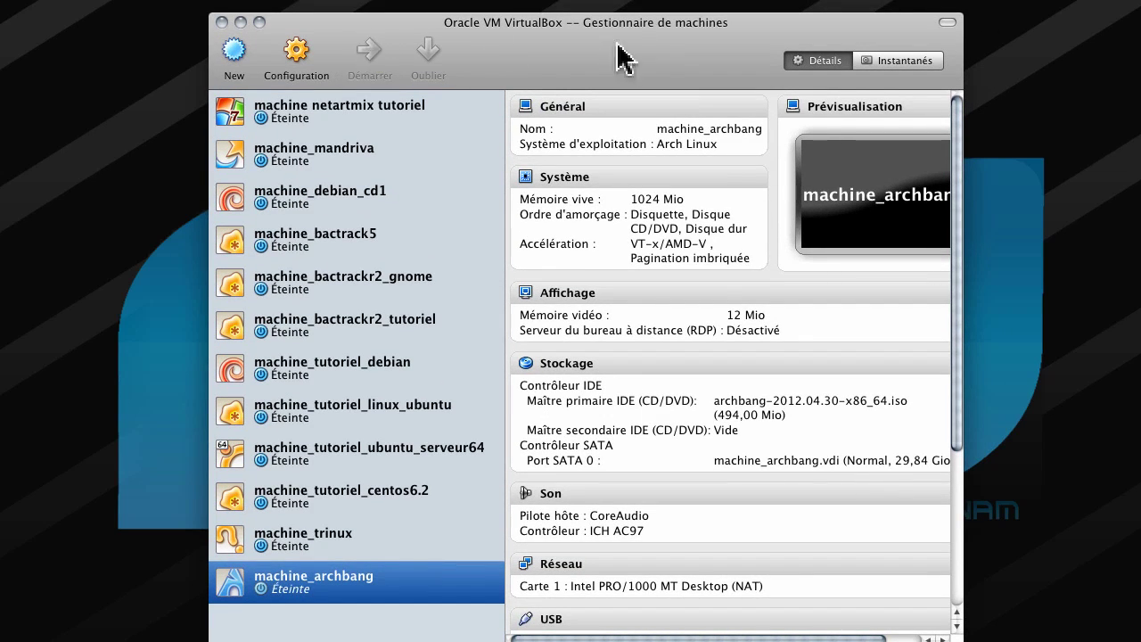
left_click_drag(662, 51, 664, 43)
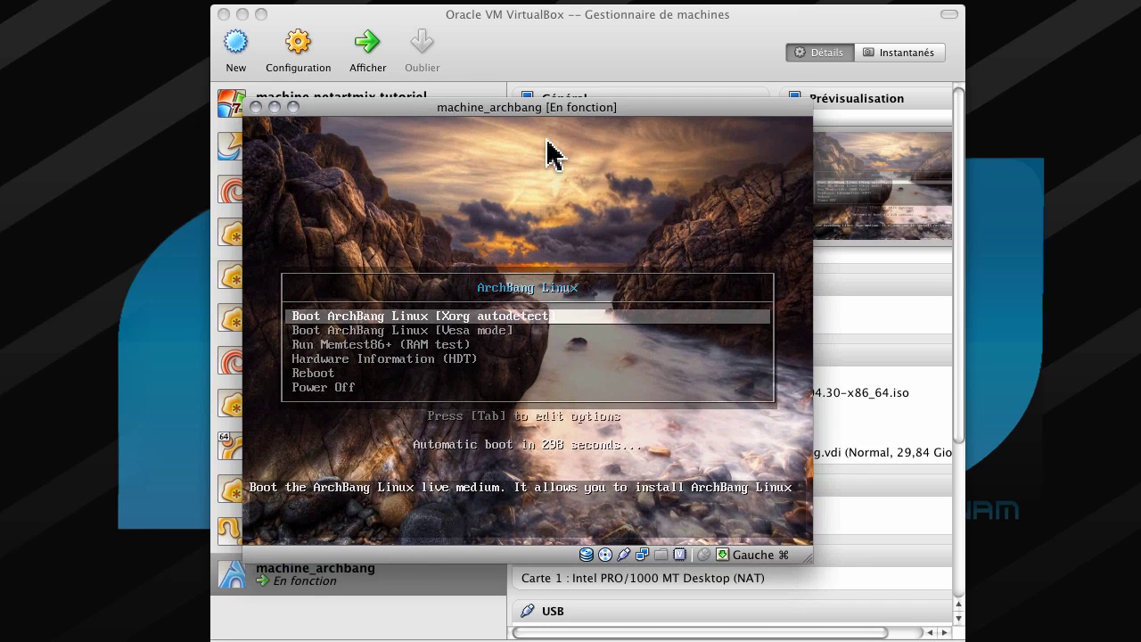
left_click(243, 13)
left_click_drag(498, 97, 445, 2)
left_click_drag(758, 450, 931, 566)
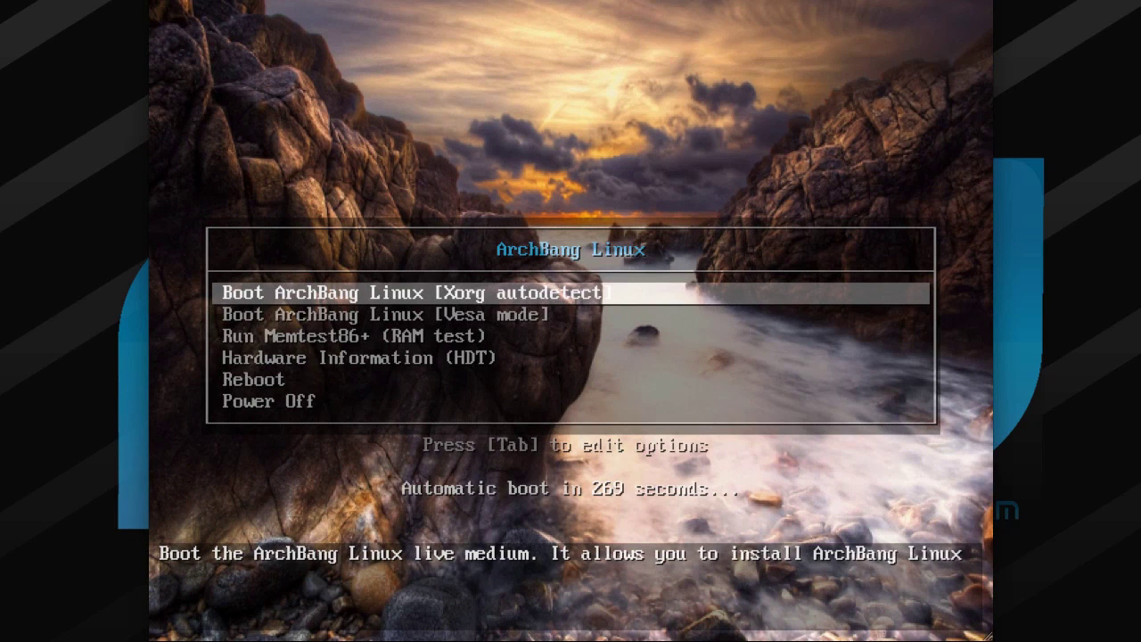
Boot the 'Boot ArchBang Linux [Xorg autodetect]' entry and enlarge the VM window.
key("Return")
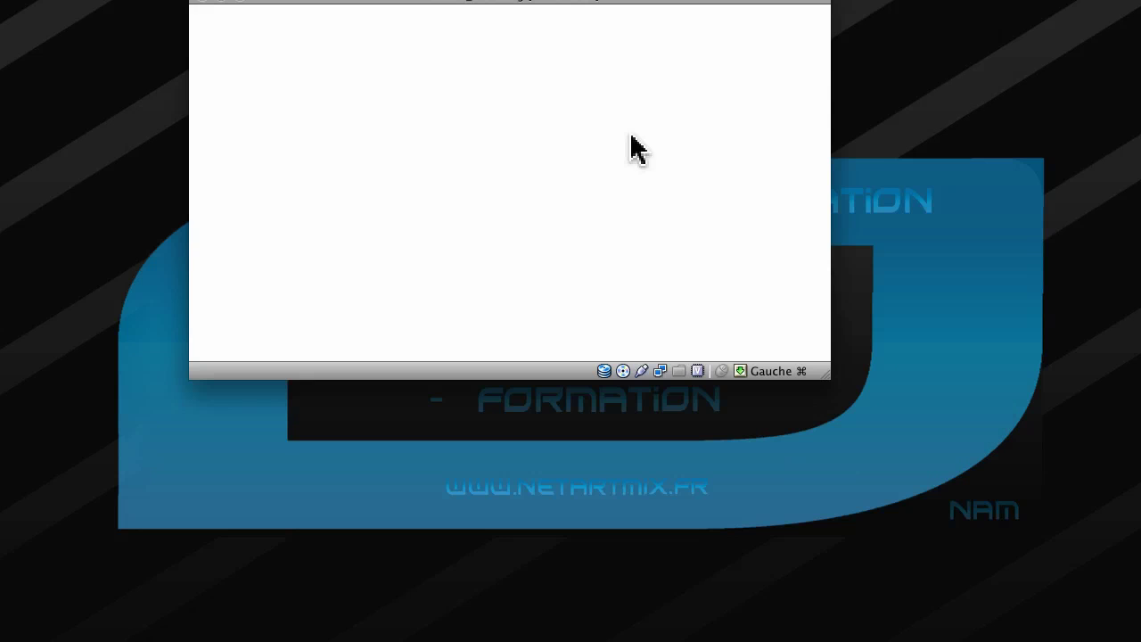
left_click_drag(550, 5, 579, 29)
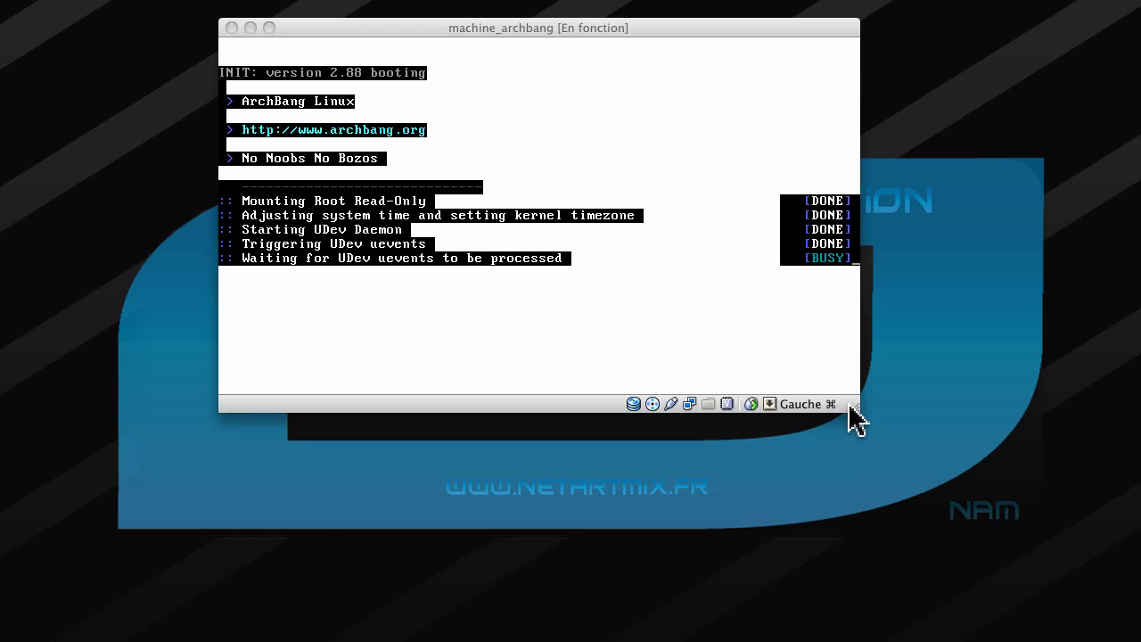
left_click_drag(853, 408, 920, 602)
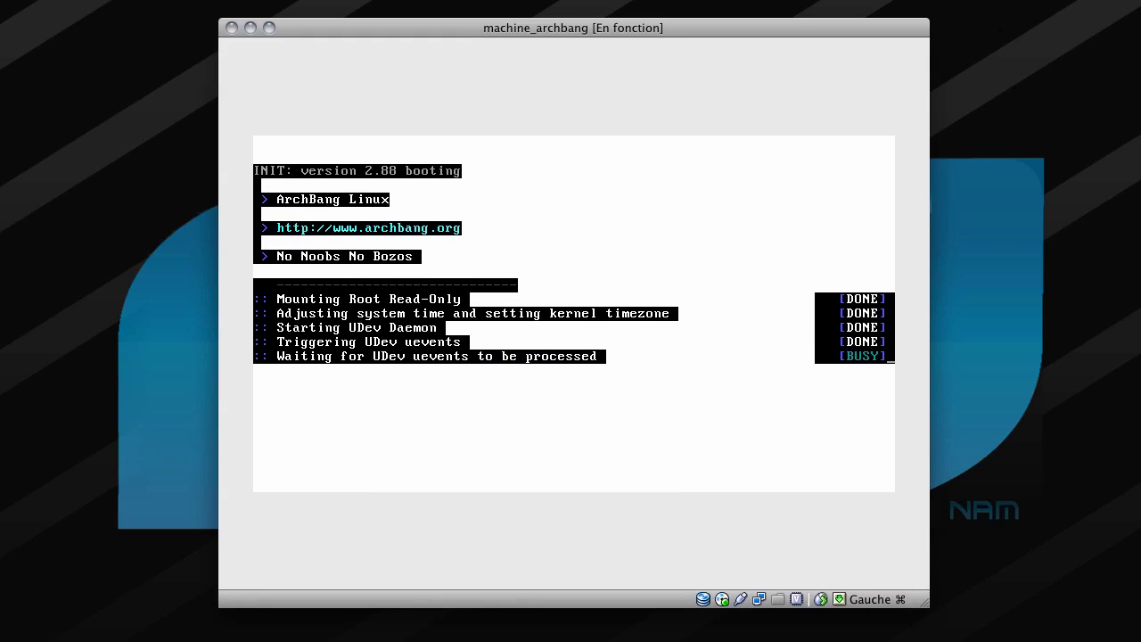
Switch to scaled mode with Host+C and reposition the VM window during boot.
key("super+c")
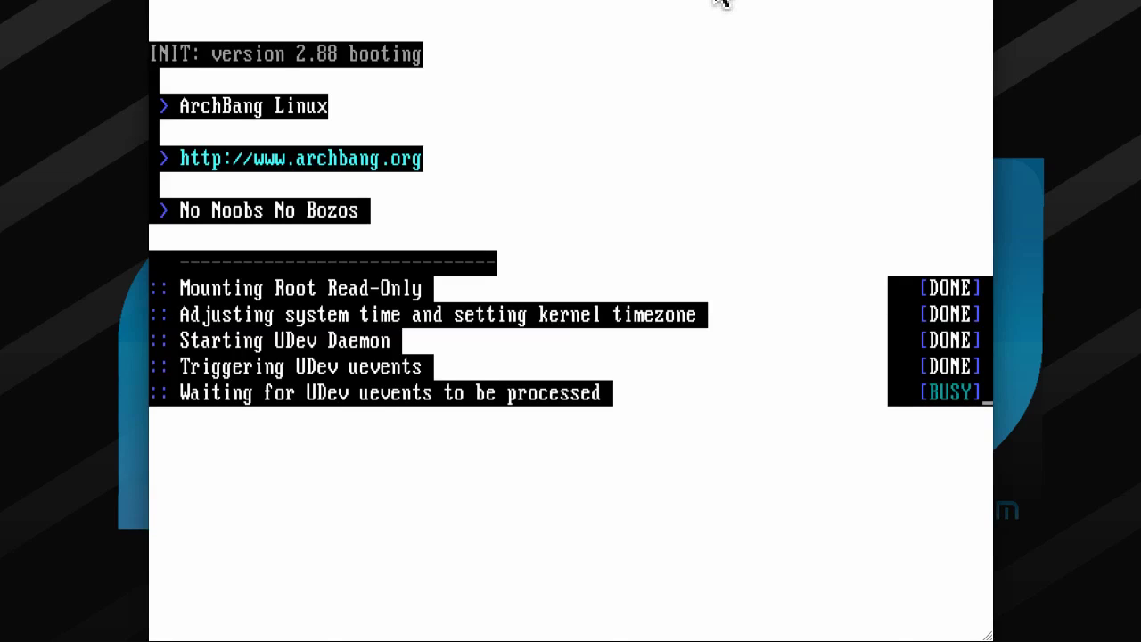
left_click_drag(719, 1, 743, 6)
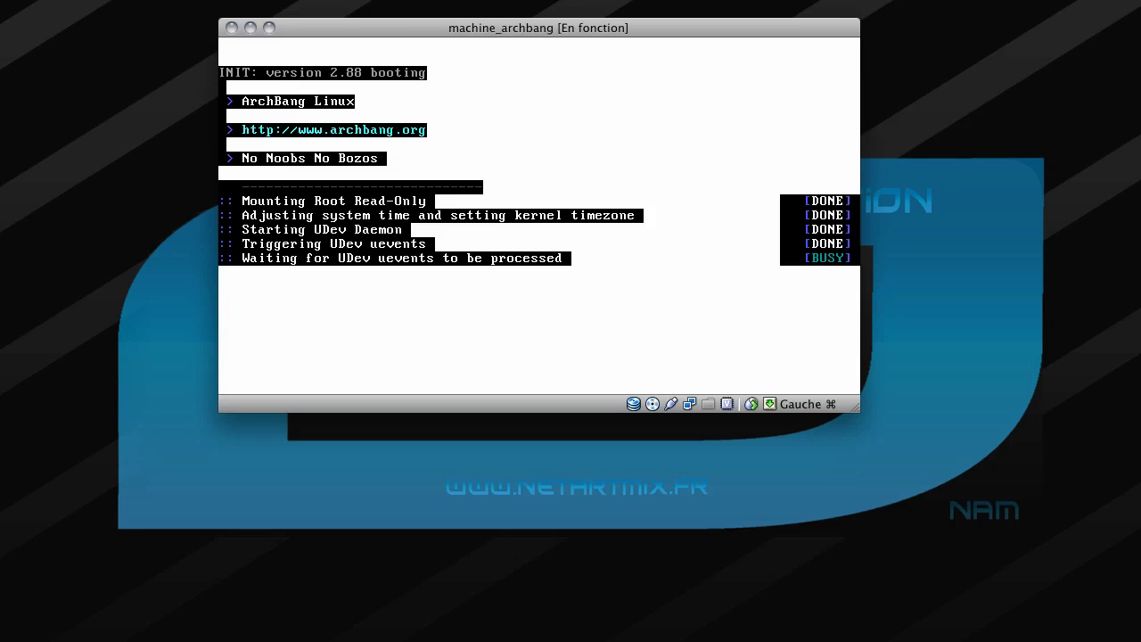
key("Down")
key("Down")
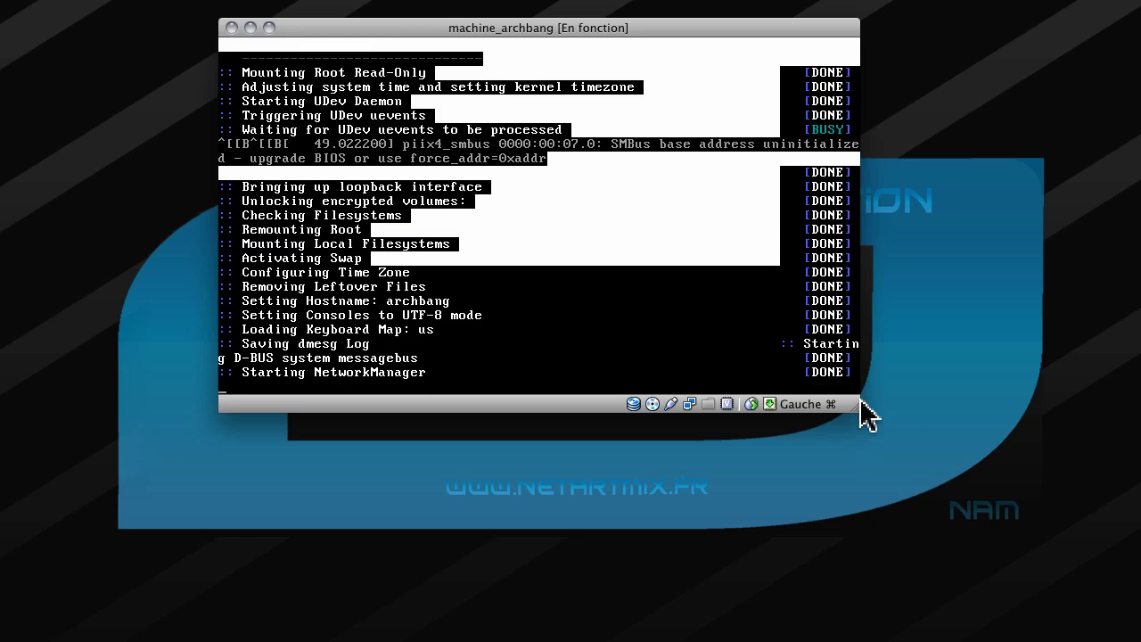
left_click_drag(861, 409, 1013, 641)
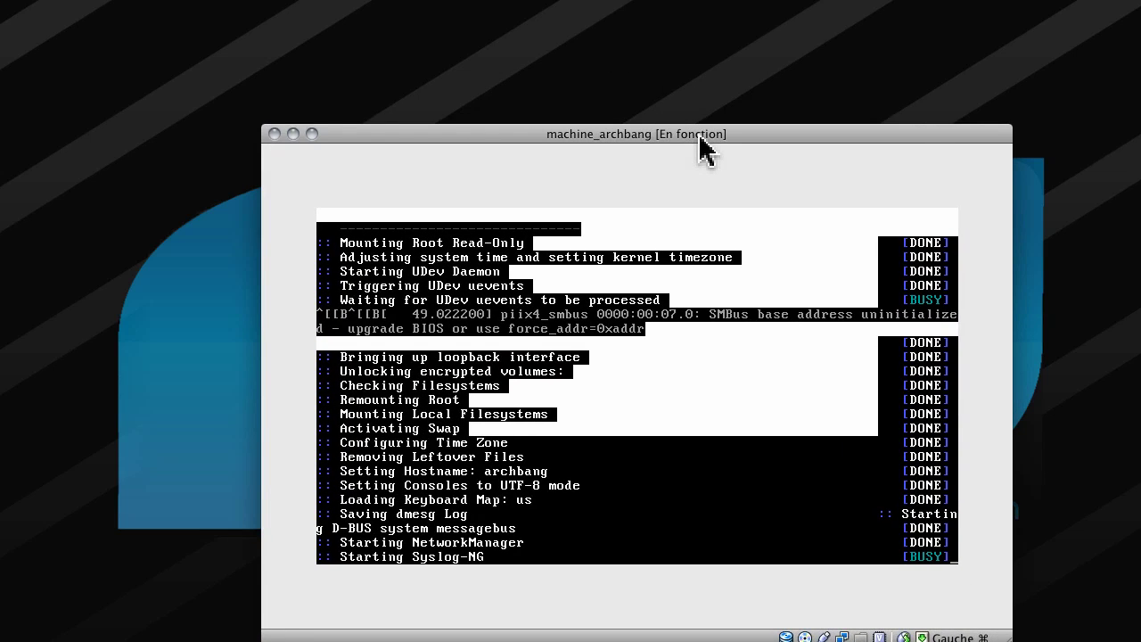
left_click_drag(698, 134, 609, 28)
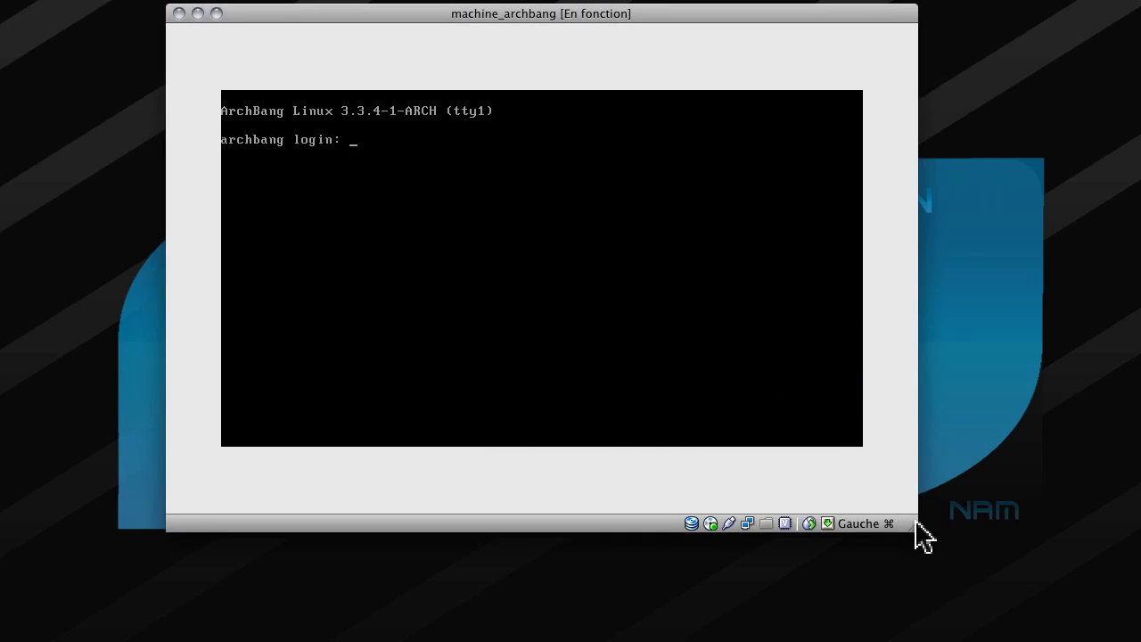
Enlarge the VM window and enter root at the archbang login prompt.
left_click_drag(915, 520, 990, 631)
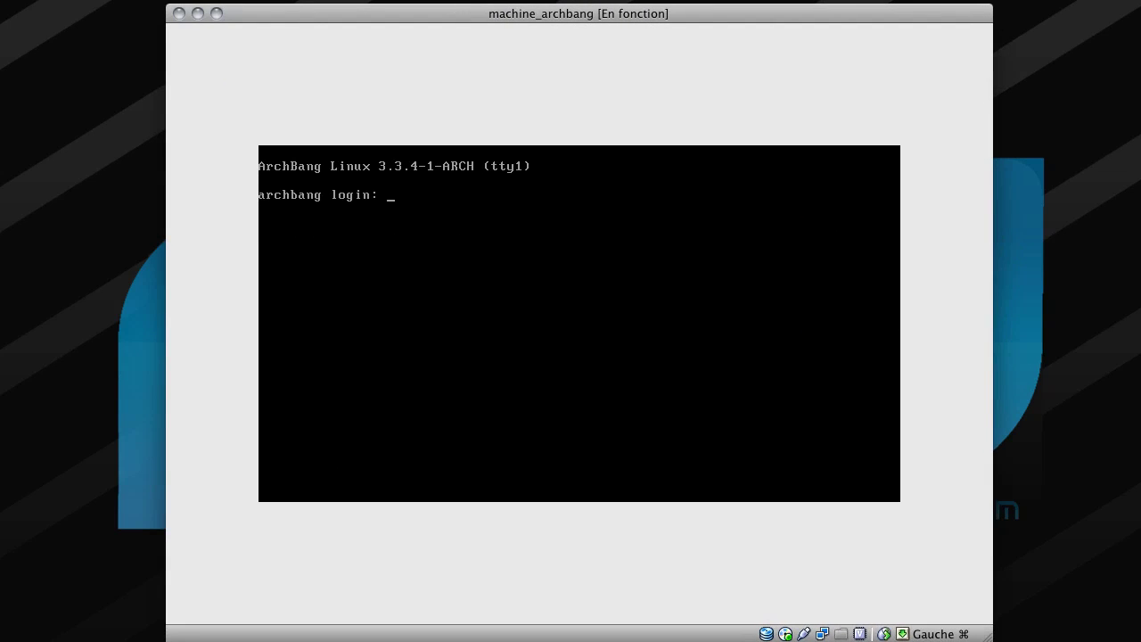
type("root")
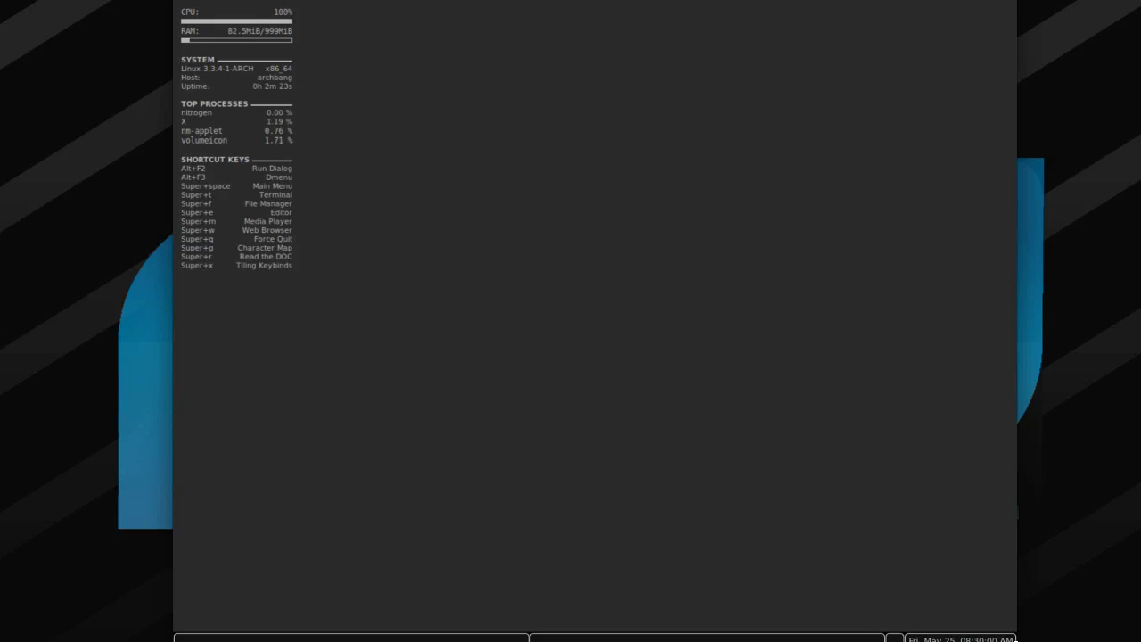
left_click_drag(1014, 639, 984, 599)
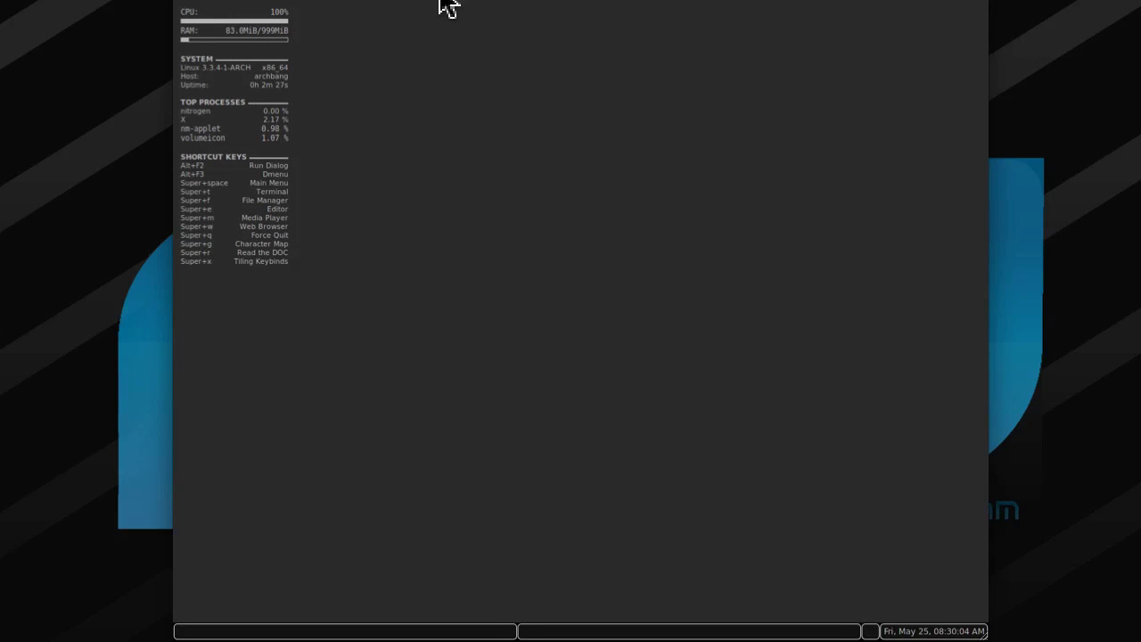
left_click_drag(439, 1, 466, 0)
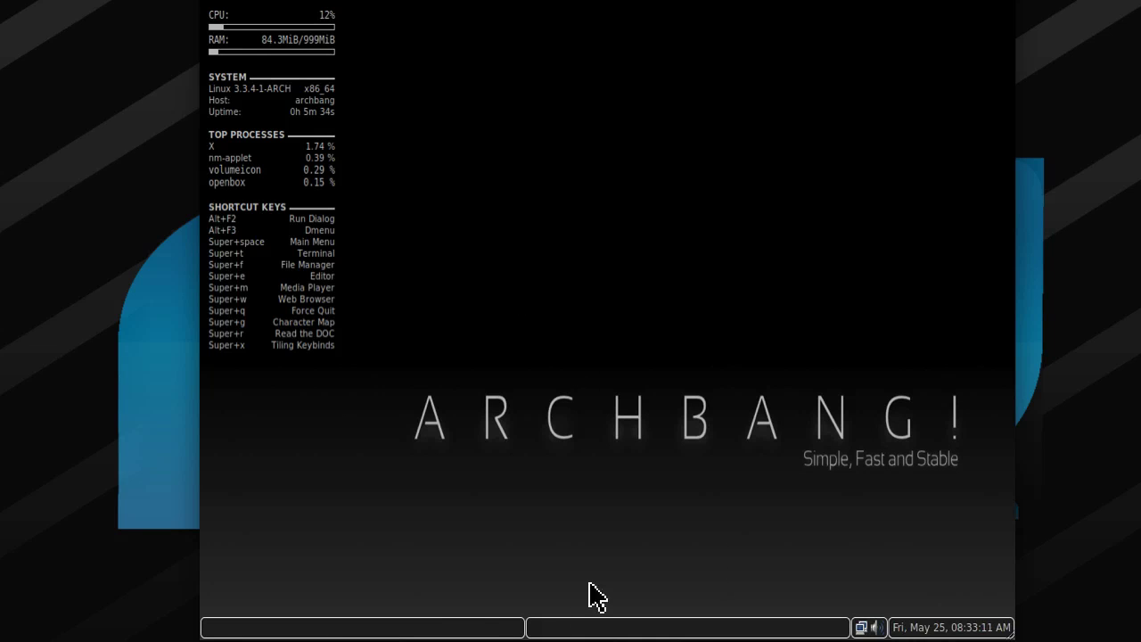
scroll(446, 632, "down", 1)
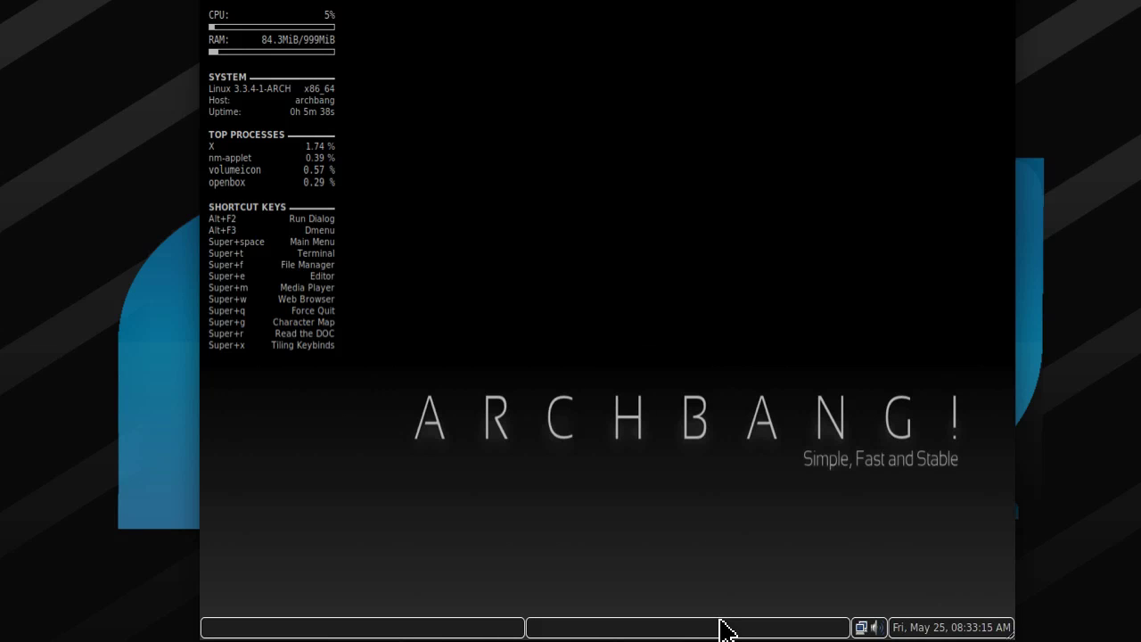
scroll(722, 629, "down", 1)
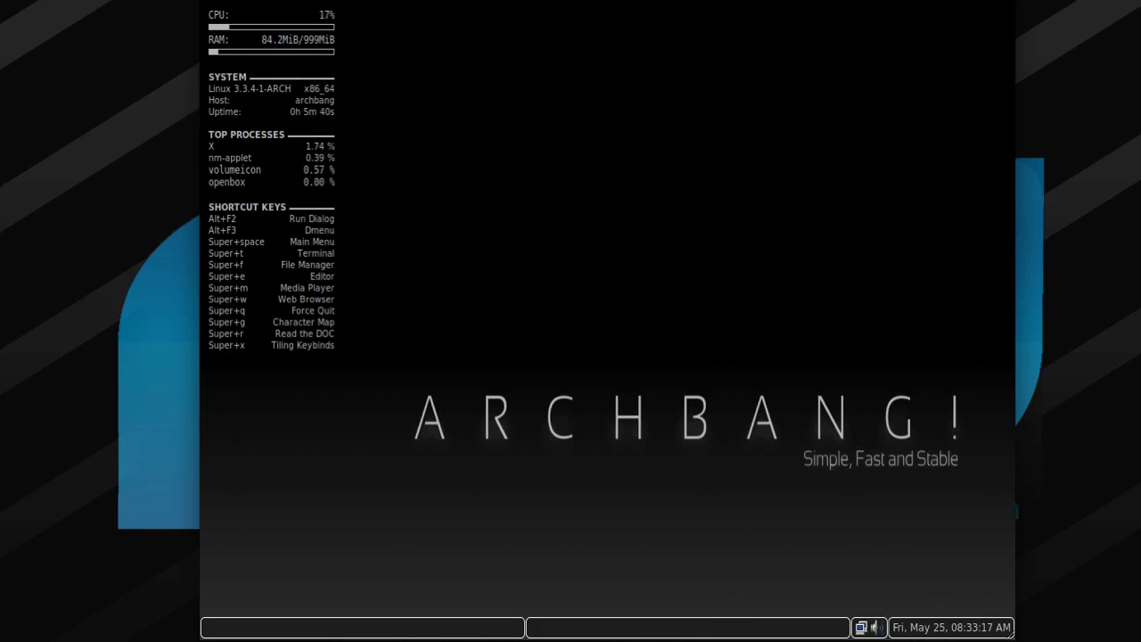
left_click(861, 628)
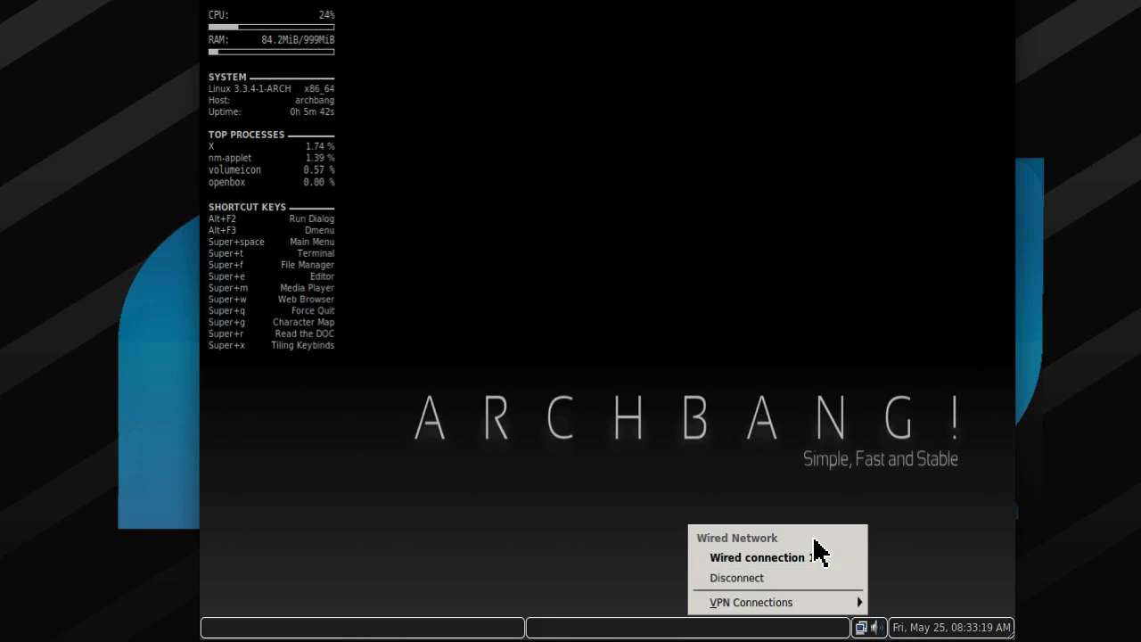
left_click(937, 505)
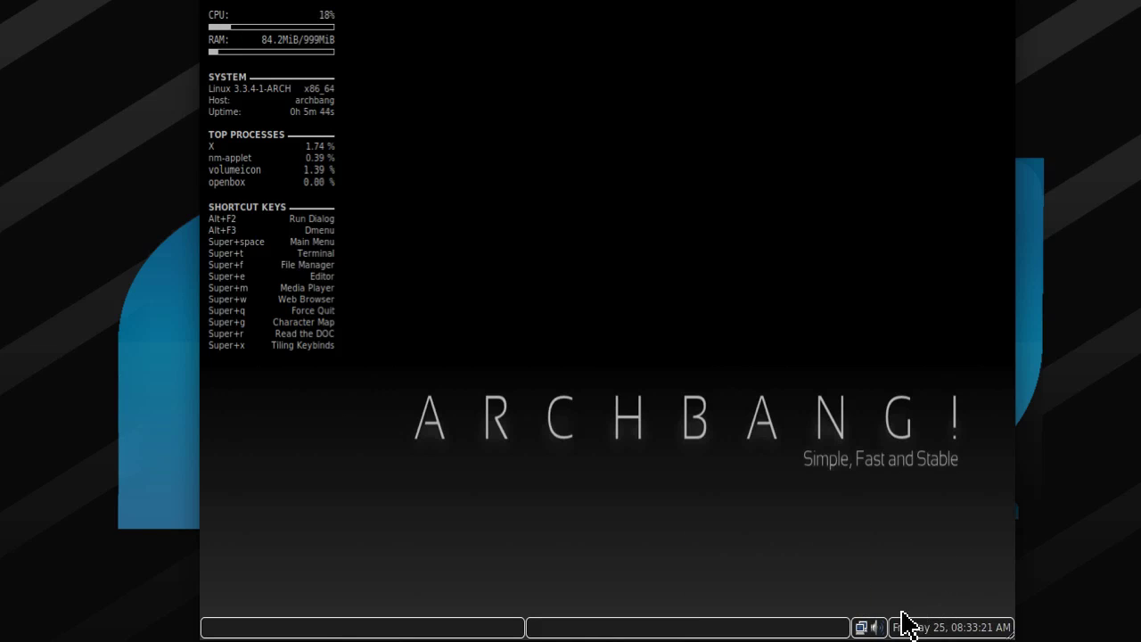
left_click(877, 627)
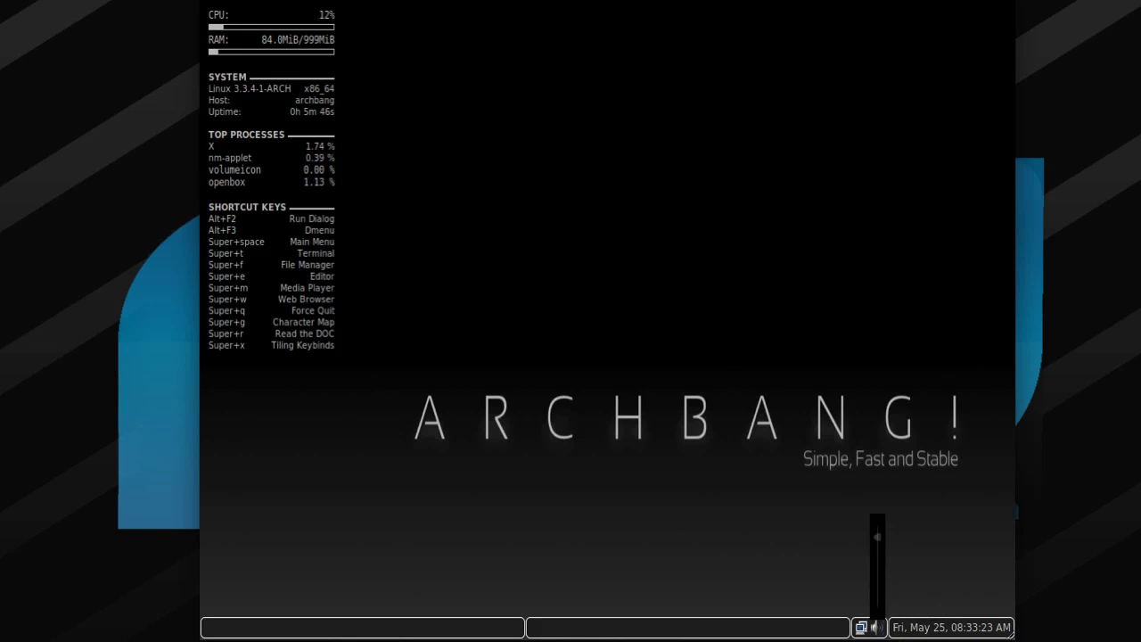
left_click(894, 635)
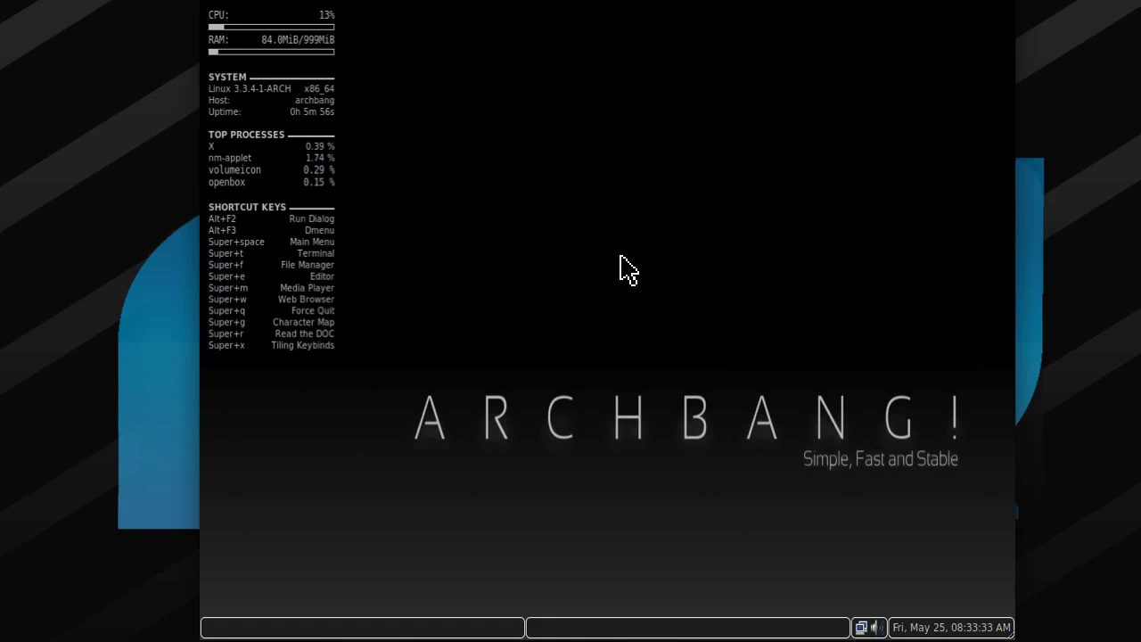
Launch Install from the desktop root menu and accept the installer's welcome message.
right_click(621, 258)
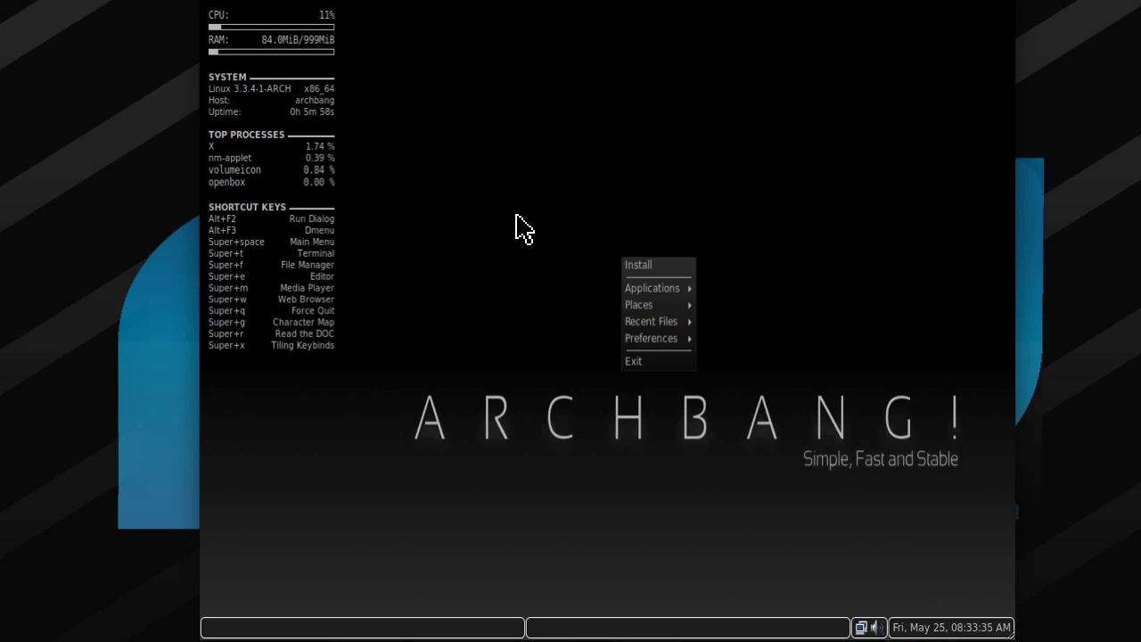
left_click(517, 224)
right_click(592, 271)
left_click(510, 236)
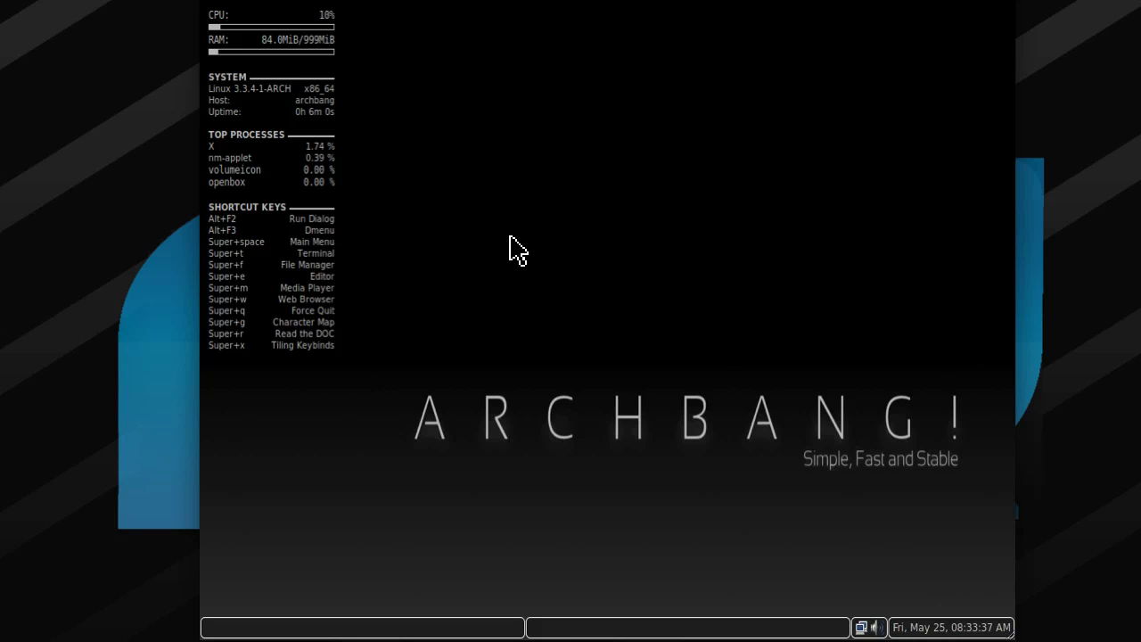
right_click(509, 237)
mouse_move(548, 284)
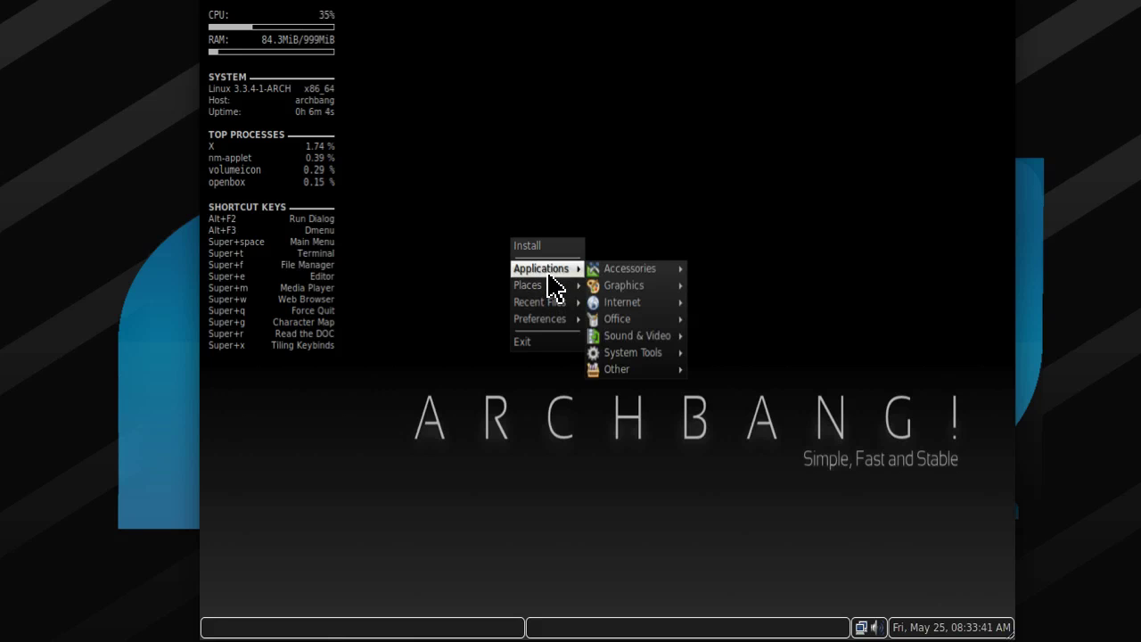
left_click(544, 250)
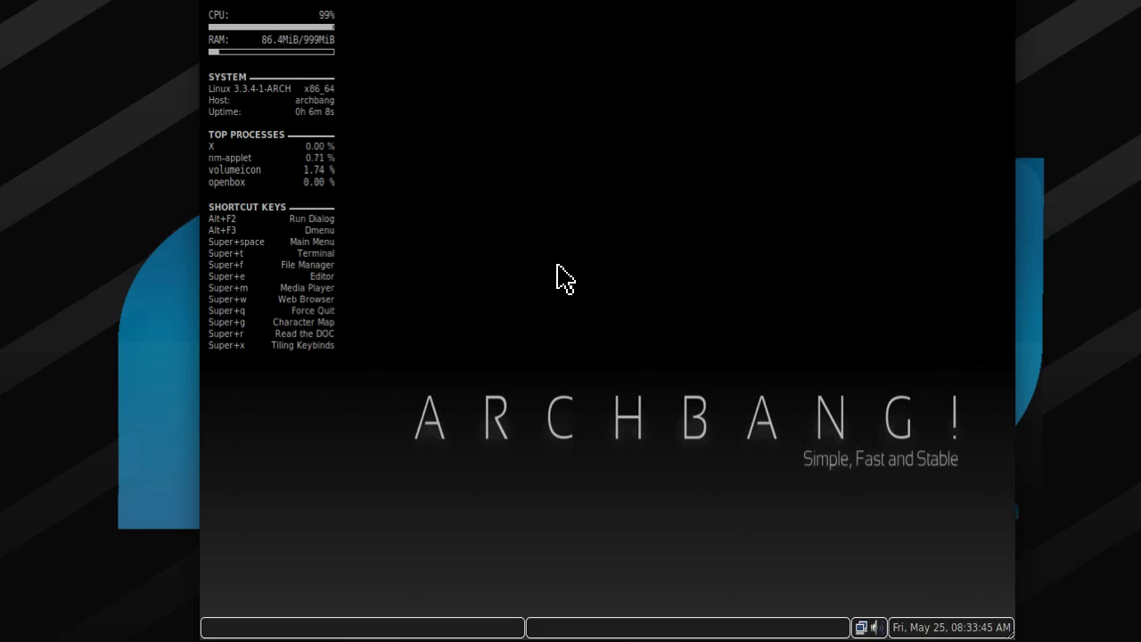
key("super+t")
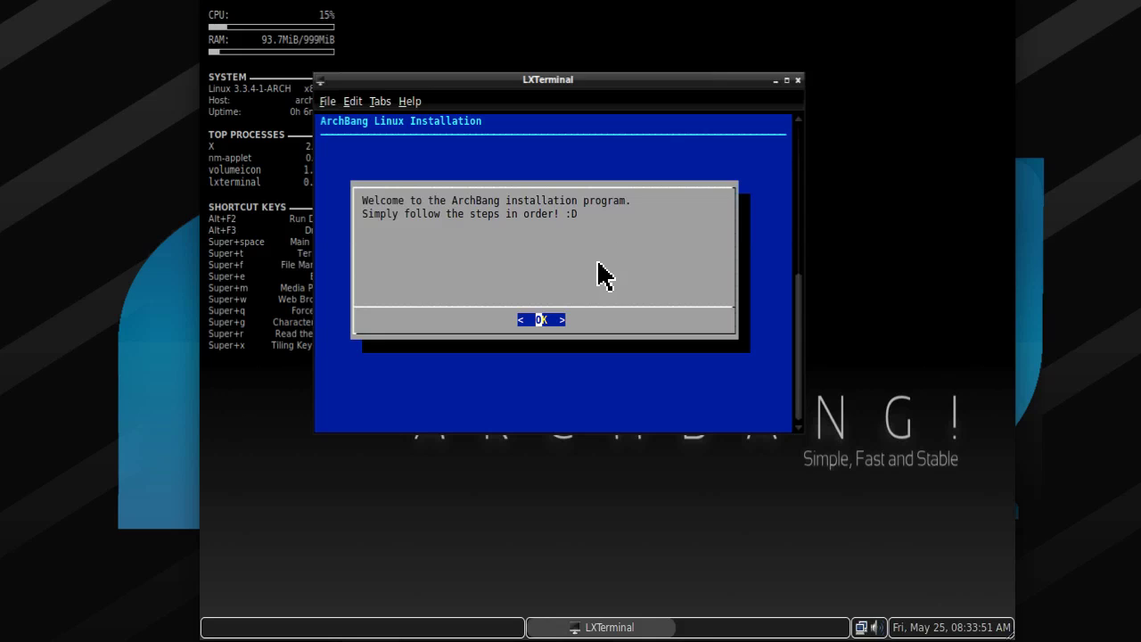
key("Return")
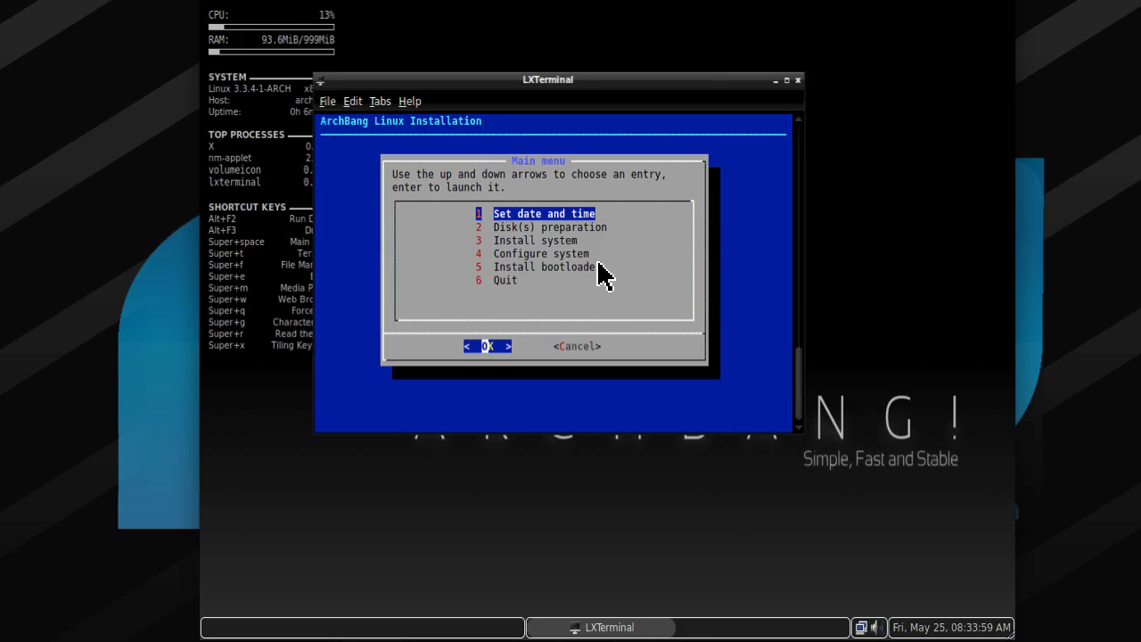
Keep the hardware clock on UTC and choose Europe as the region.
key("Return")
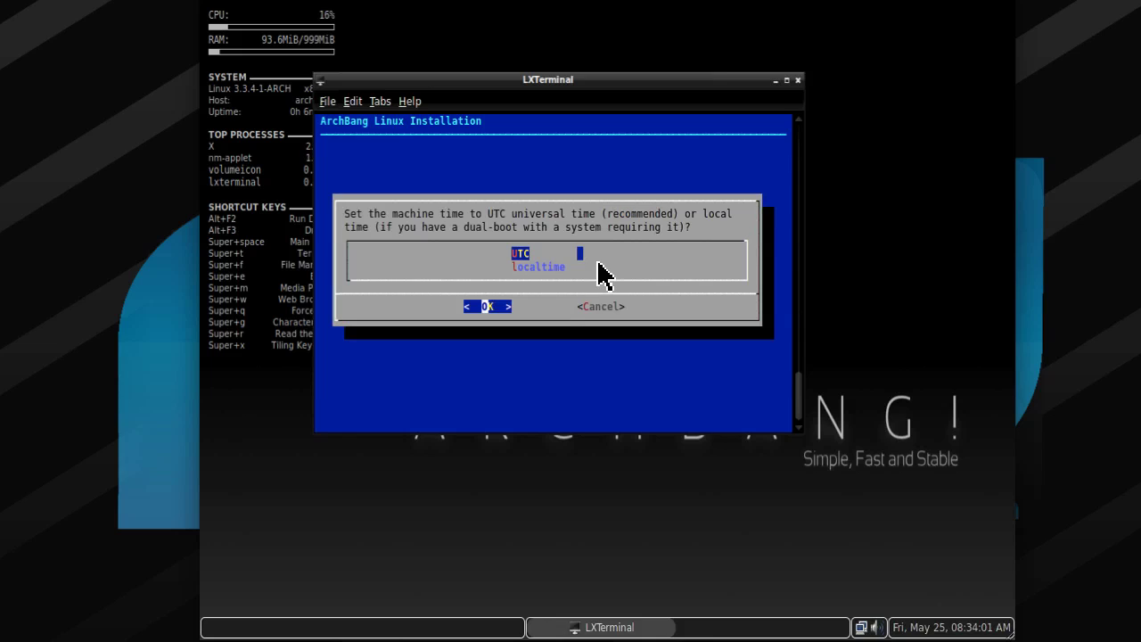
key("Down")
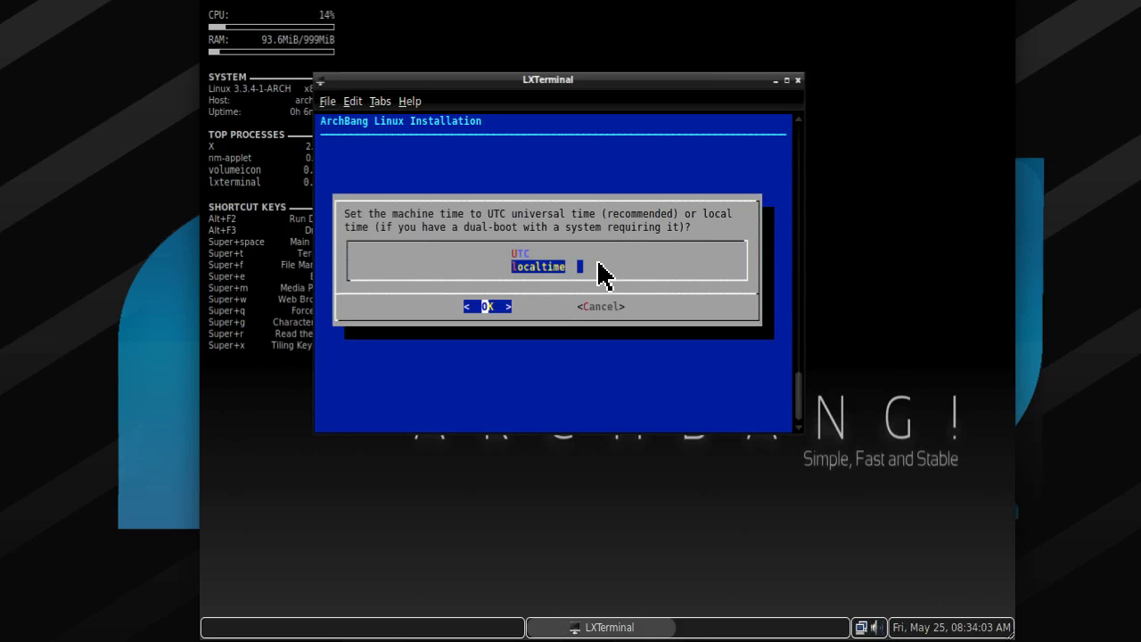
key("Up")
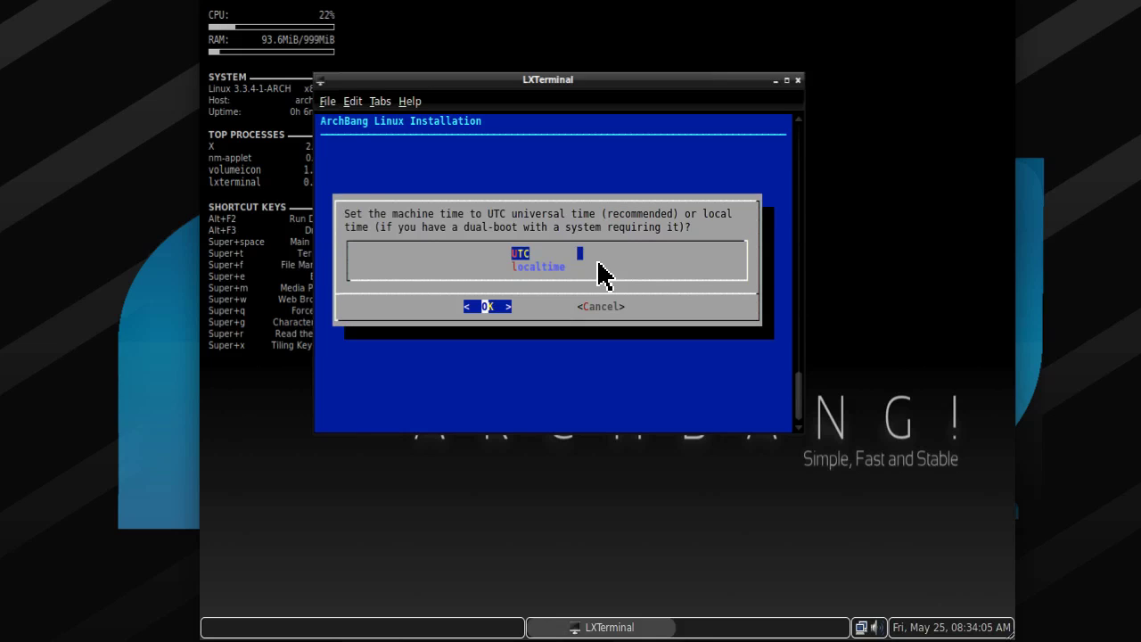
key("Return")
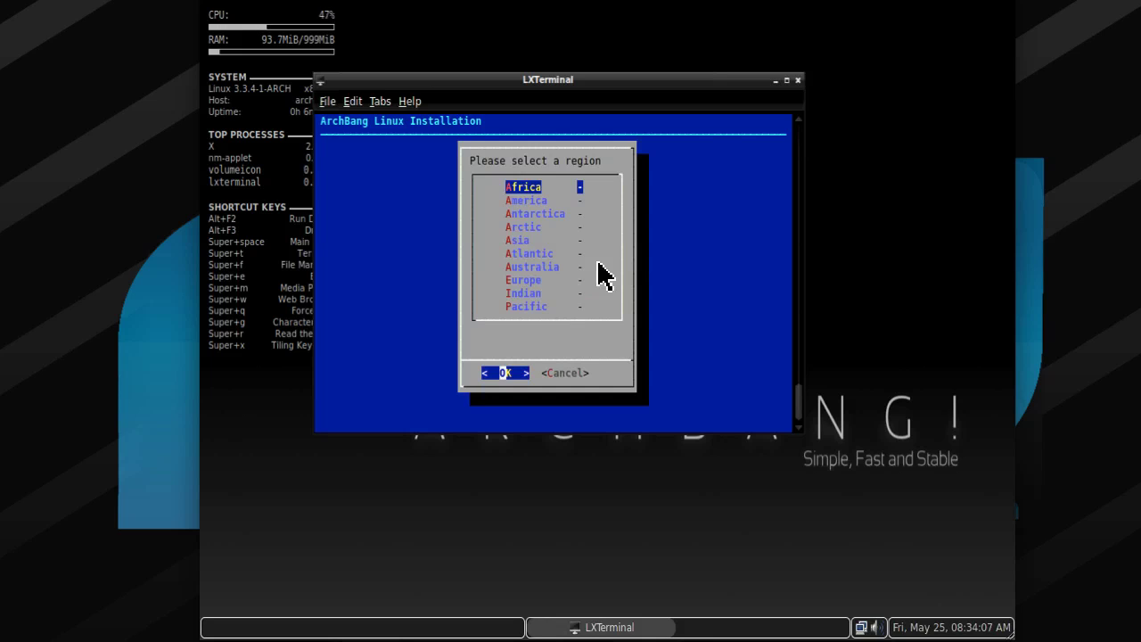
key("Down")
key("Down")
key("Down")
key("Down")
key("Down")
key("Down")
key("Down")
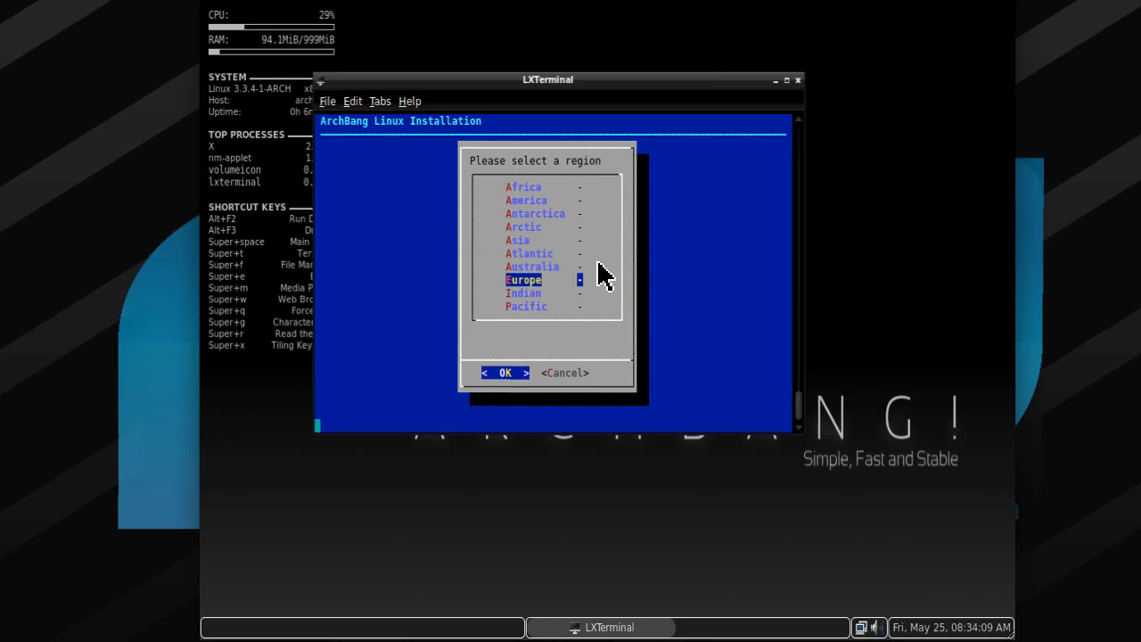
key("Return")
Pick Paris as the timezone.
key("Down")
key("Down")
key("Down")
key("Down")
key("Down")
key("Down")
key("Down")
key("Down")
key("Down")
key("Down")
key("Down")
key("Down")
key("Down")
key("Down")
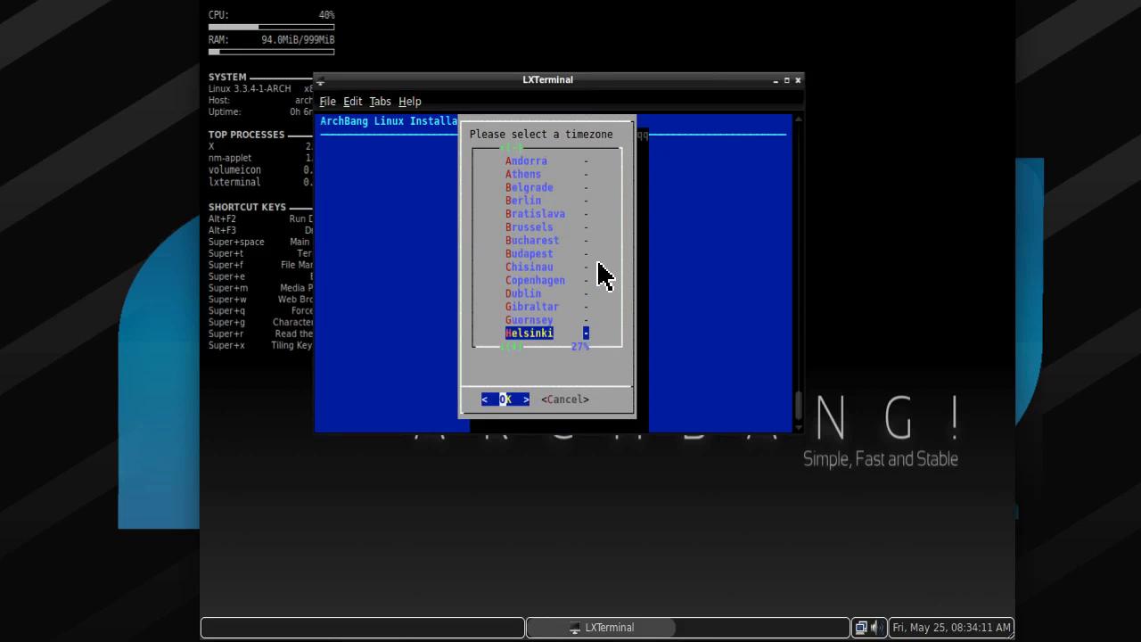
key("Down")
key("Down")
key("Down")
key("Down")
key("Down")
key("Down")
key("Down")
key("Down")
key("Down")
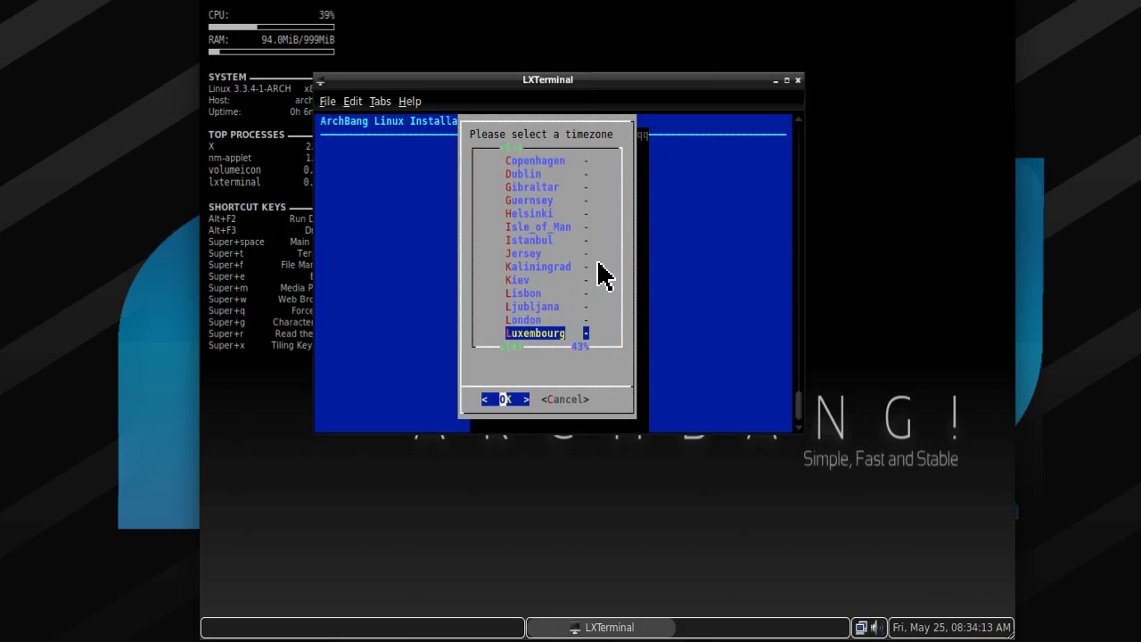
key("Up")
key("Up")
key("Up")
key("Up")
key("Up")
key("Up")
key("Up")
key("Up")
key("Up")
key("Up")
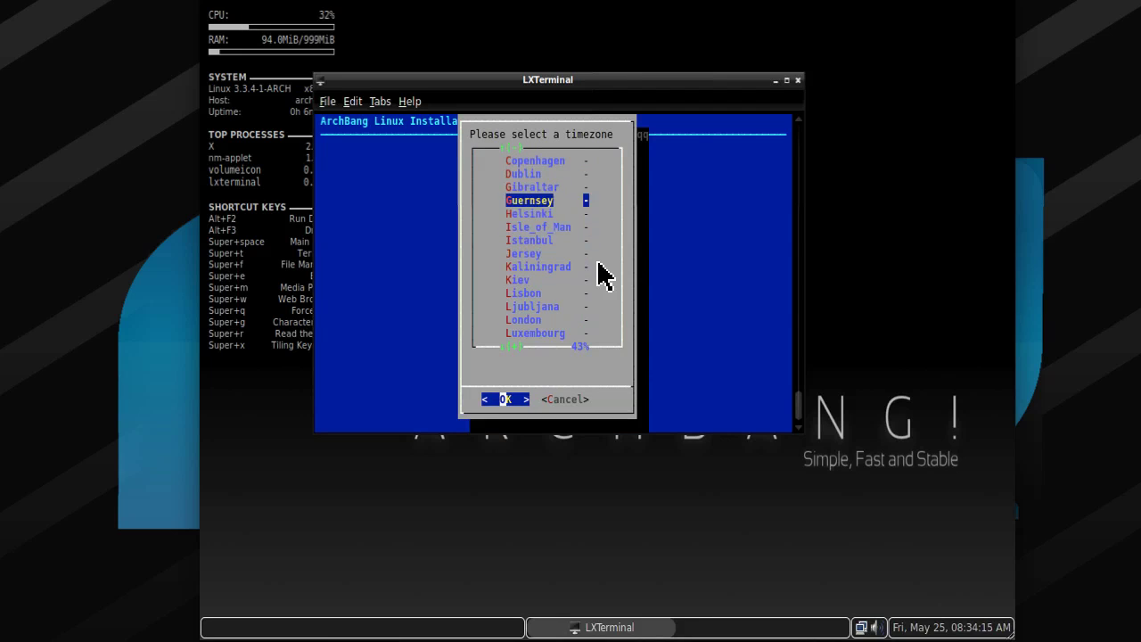
key("Up")
key("Up")
key("Up")
key("Up")
key("Up")
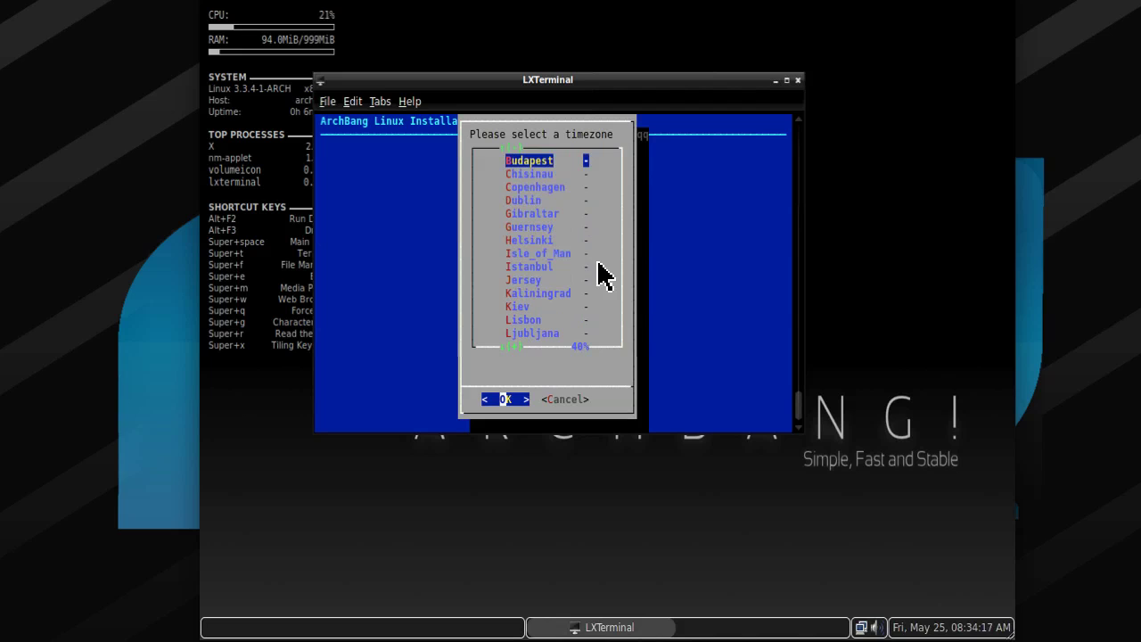
key("Down")
key("Down")
key("Down")
key("Down")
key("Down")
key("Down")
key("Down")
key("Down")
key("Down")
key("Down")
key("Down")
key("Down")
key("Down")
key("Down")
key("Down")
key("Down")
key("Down")
key("Down")
key("Down")
key("Down")
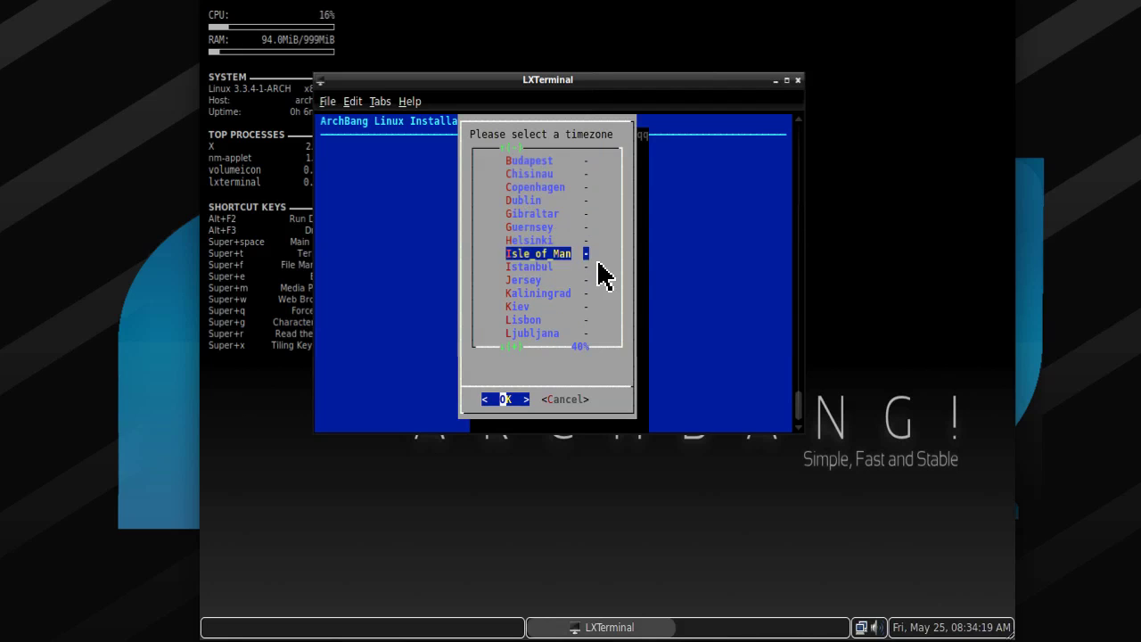
key("Down")
key("Down")
key("Down")
key("Down")
key("Down")
key("Down")
key("Up")
key("Up")
key("Up")
key("Up")
key("Up")
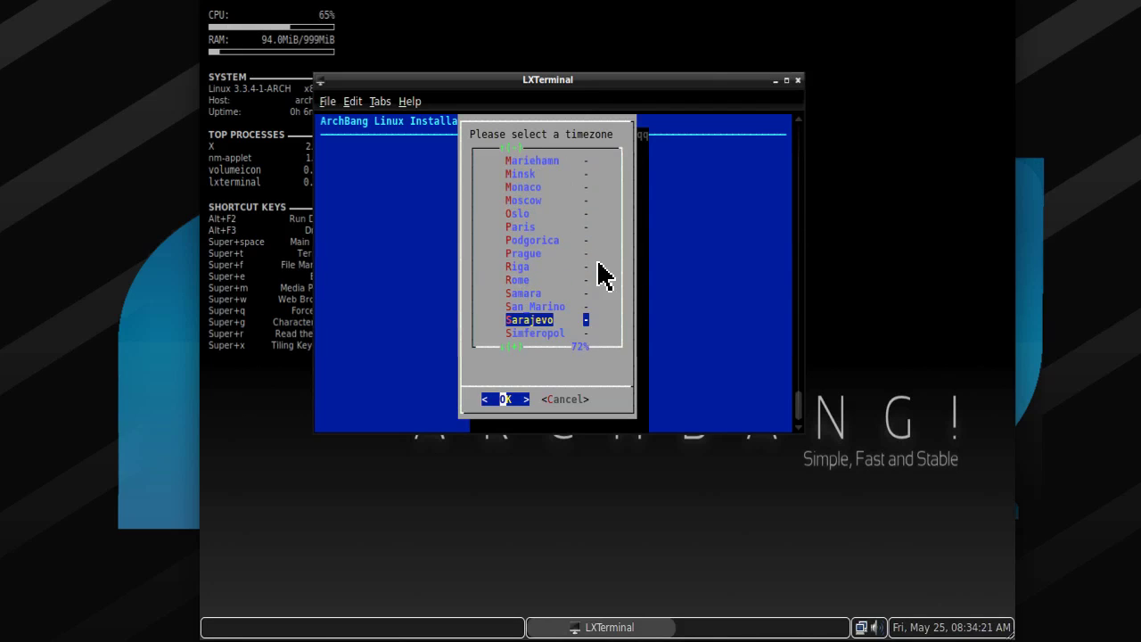
key("Up")
key("Up")
key("Up")
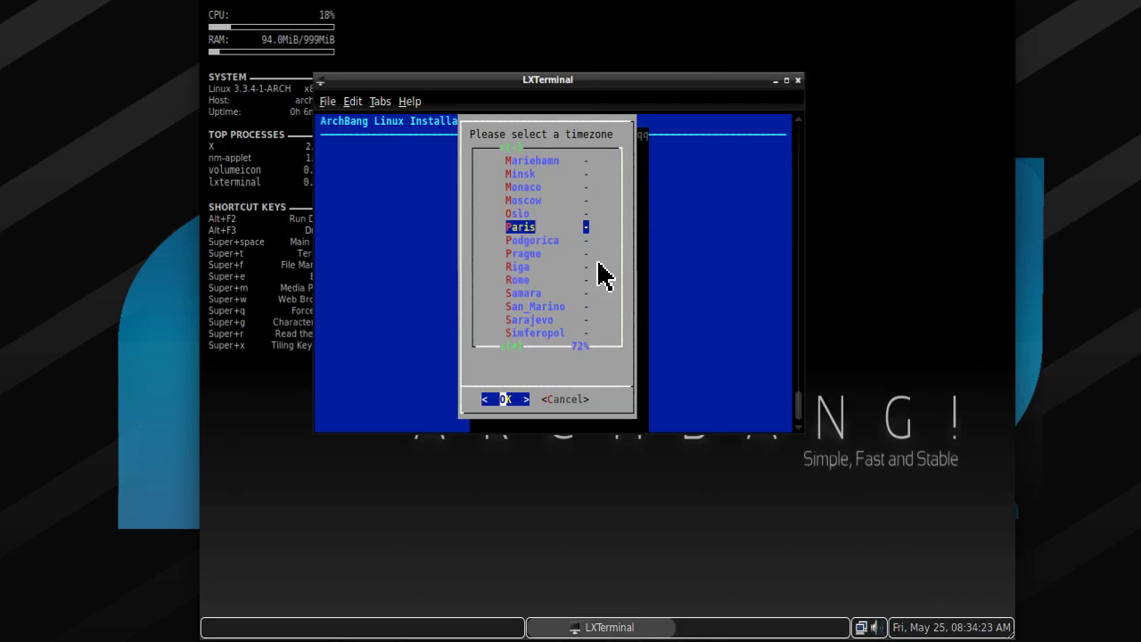
key("Return")
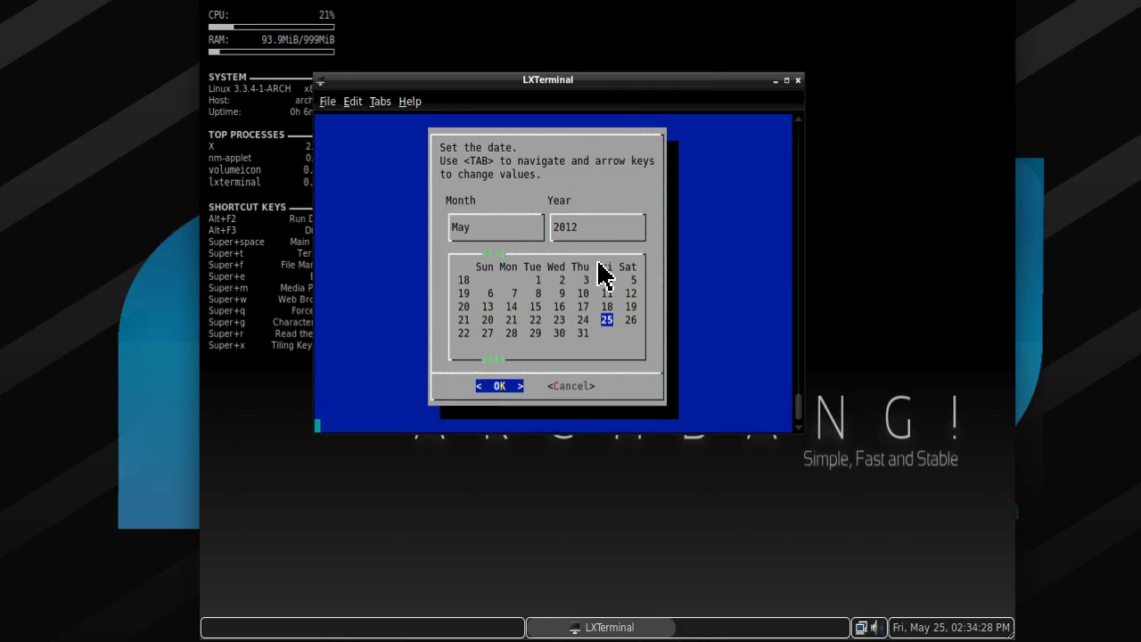
Accept the 25 May 2012 date and start the Disk(s) preparation step.
key("Return")
key("Return")
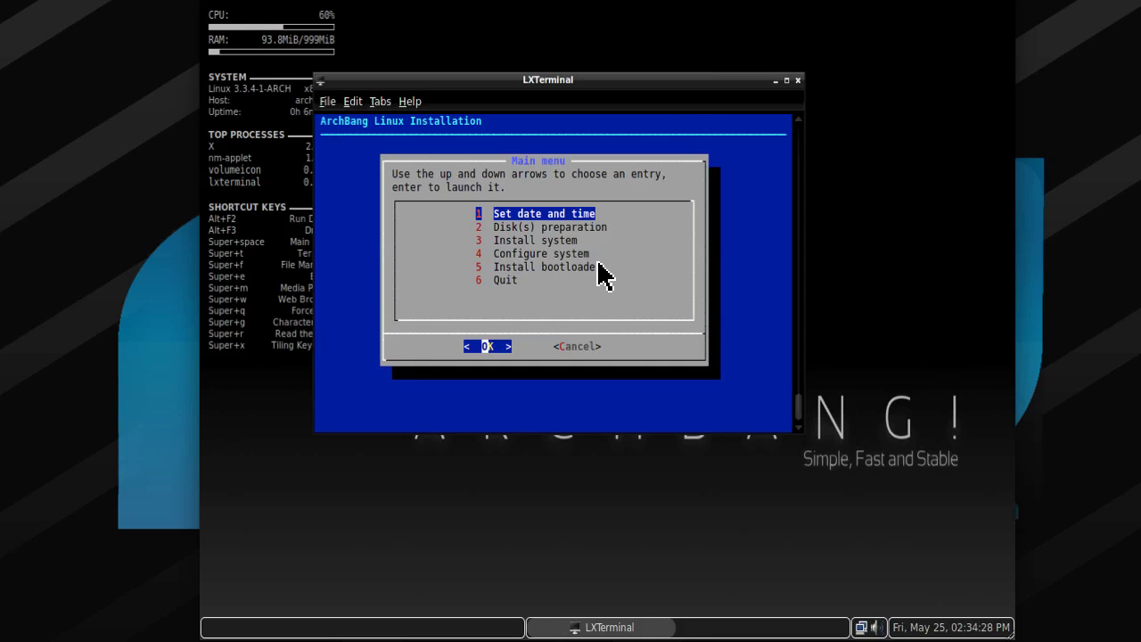
key("Down")
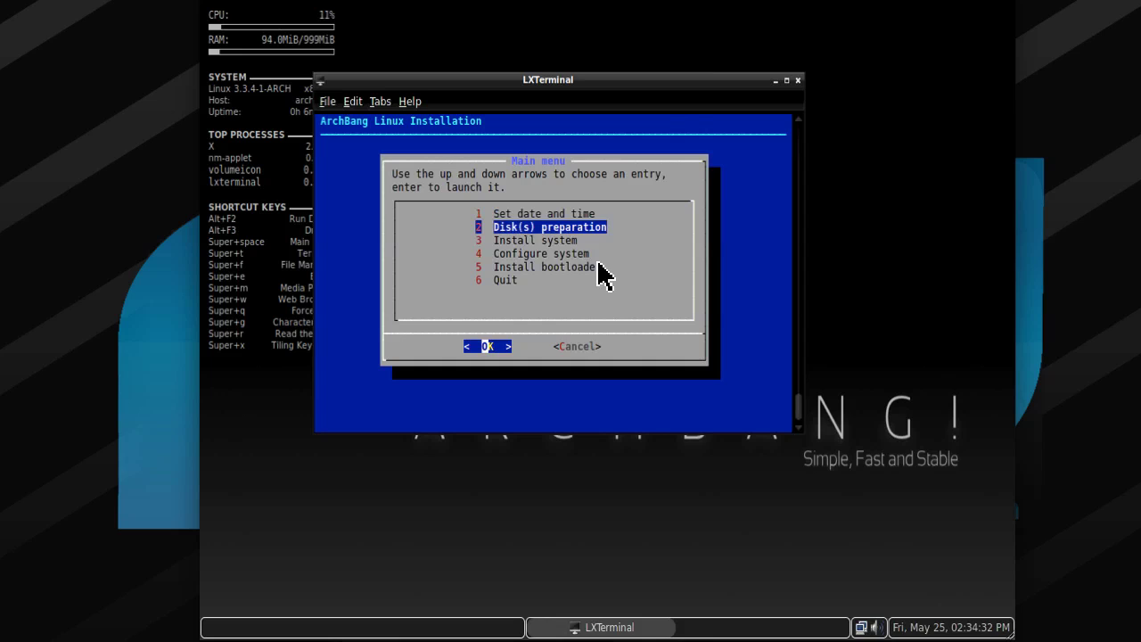
key("Return")
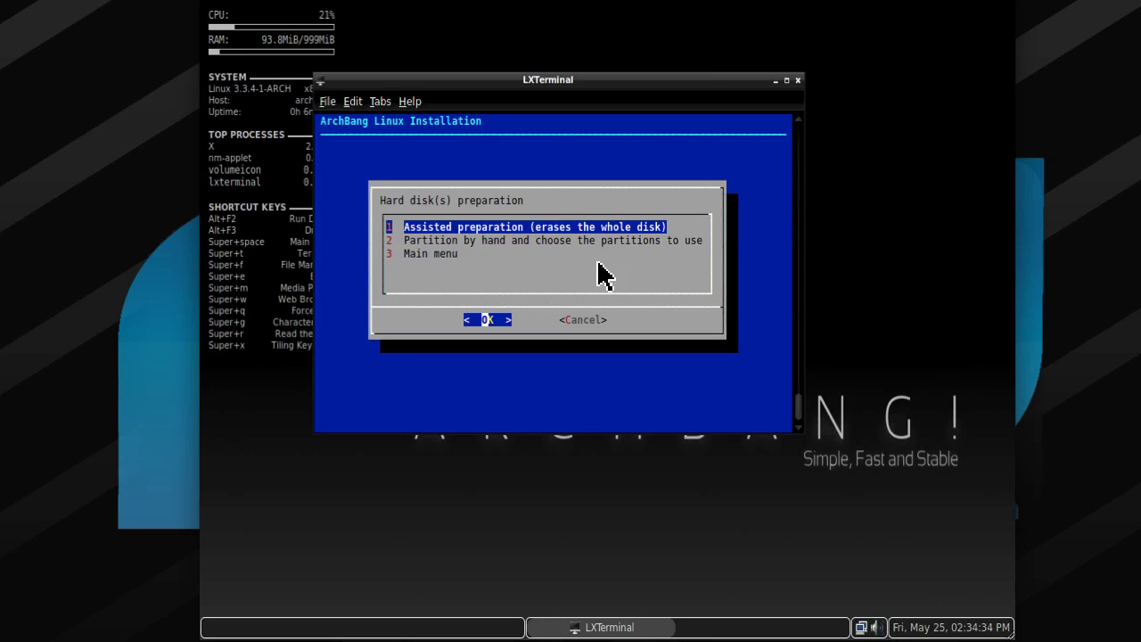
Return to the main menu, start Install system, and acknowledge the installation notice.
key("Down")
key("Down")
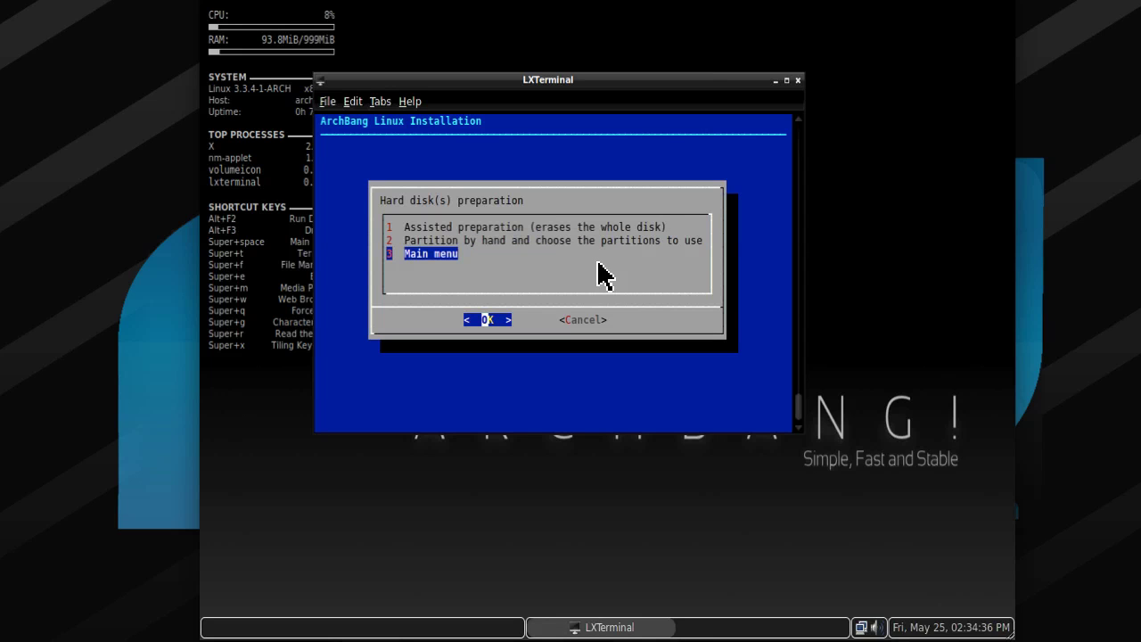
key("Return")
key("Tab")
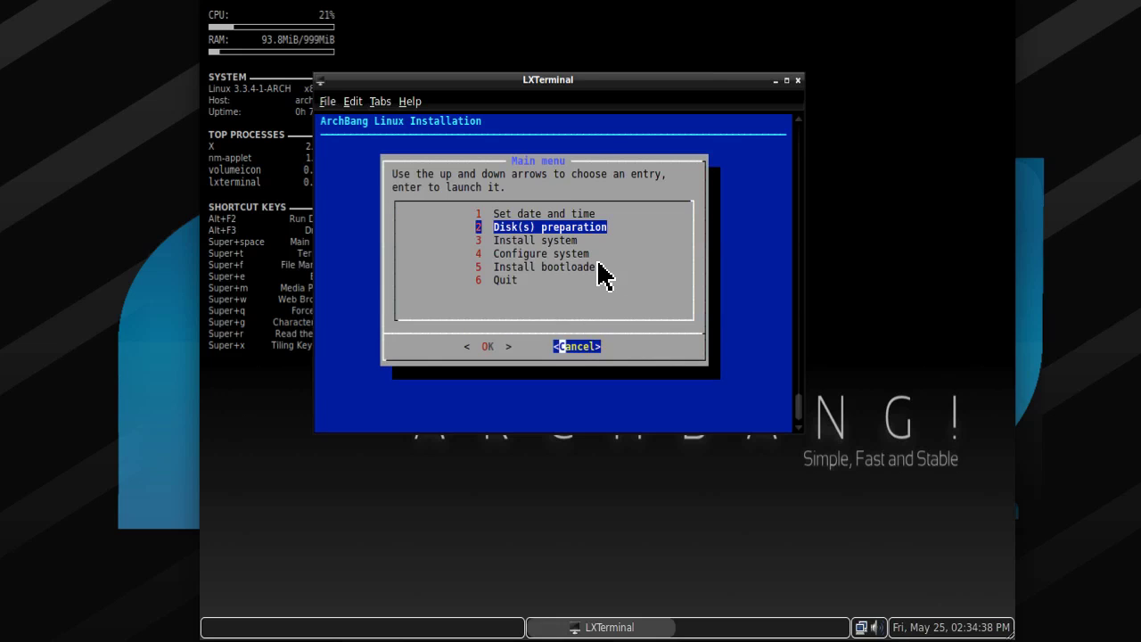
key("Tab")
key("Down")
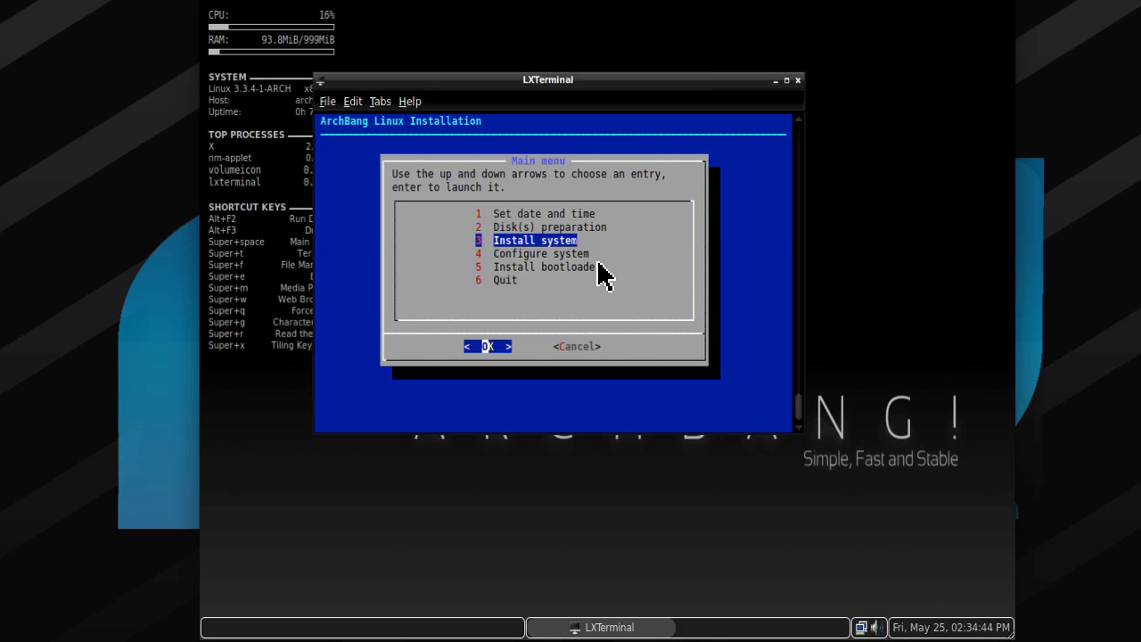
key("Return")
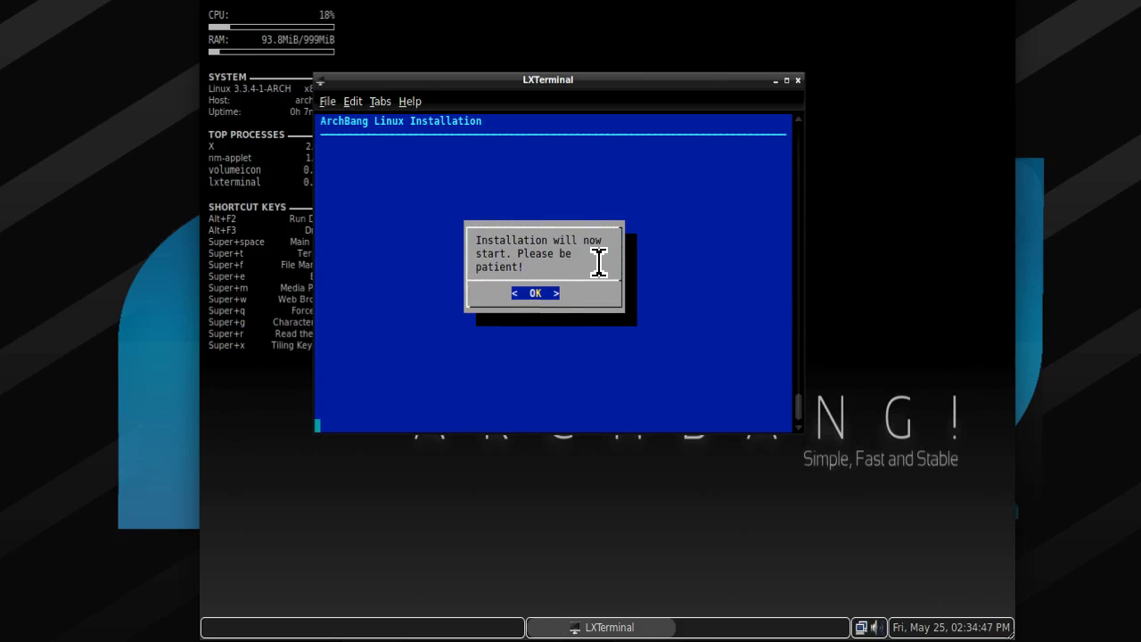
key("Return")
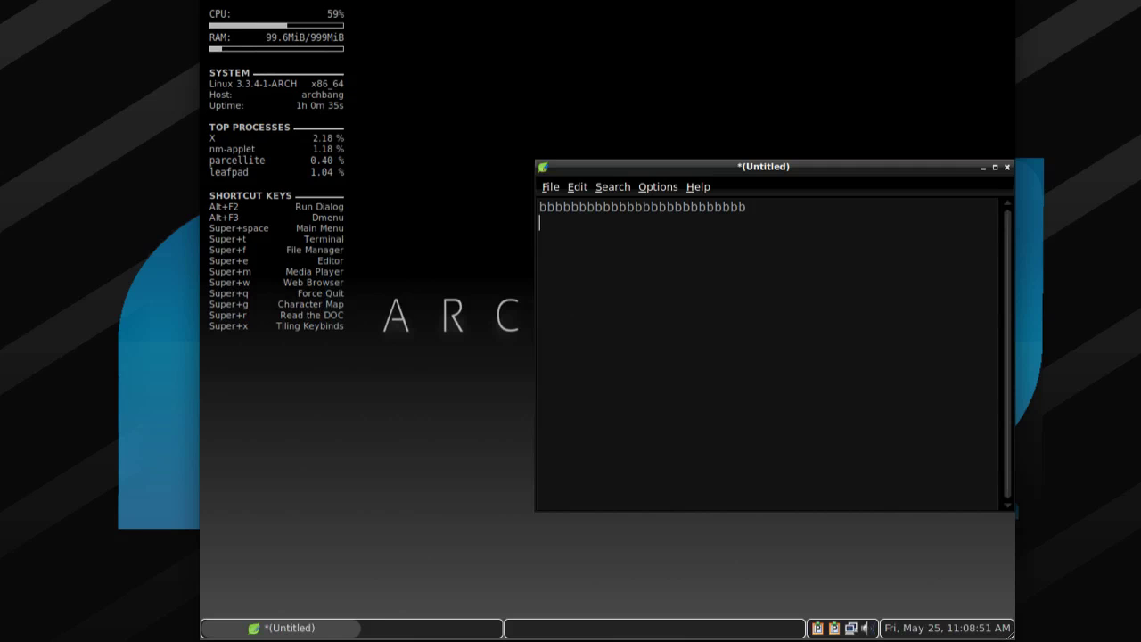
Type a line of c's in Leafpad and copy it.
type("cccccc")
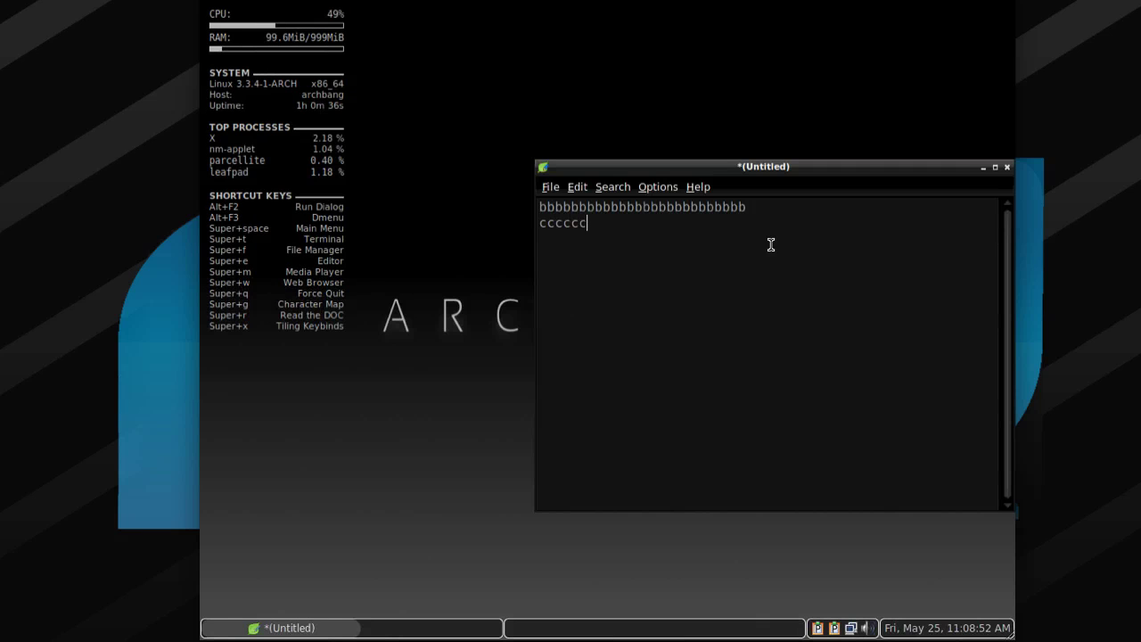
type("ccccccccccccccccccc")
left_click_drag(749, 225, 522, 217)
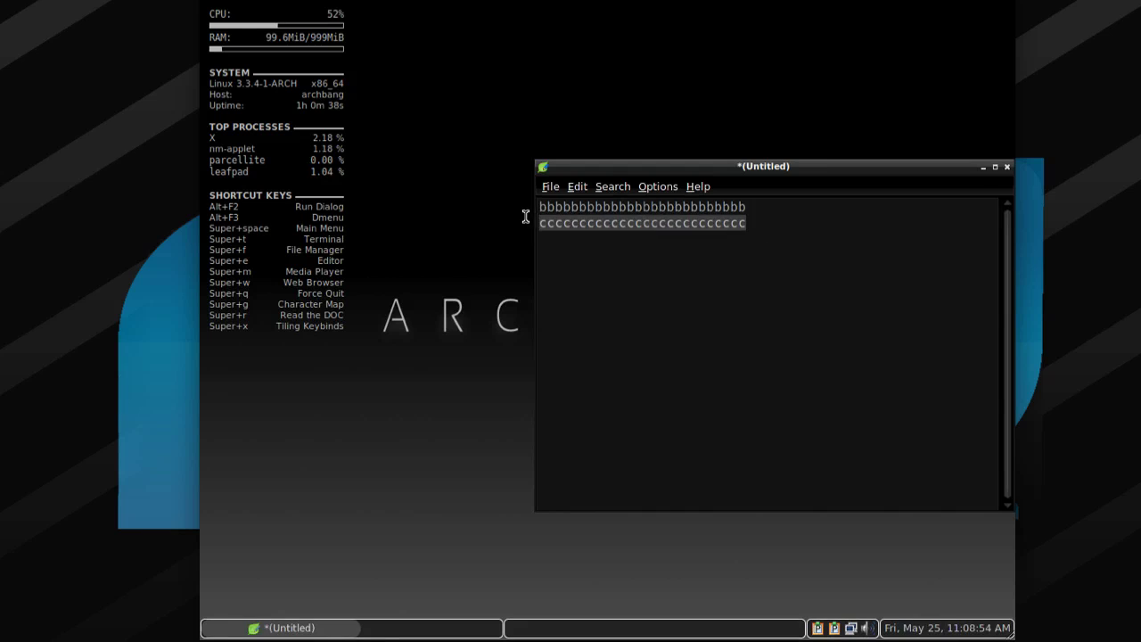
right_click(582, 223)
left_click(975, 258)
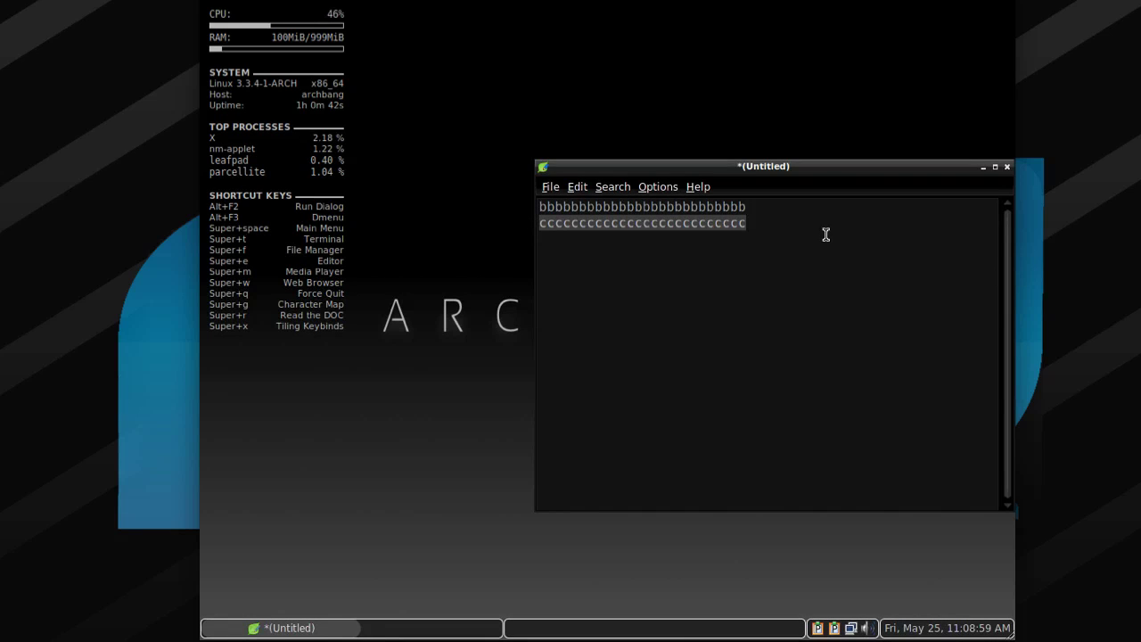
right_click(726, 227)
left_click(758, 251)
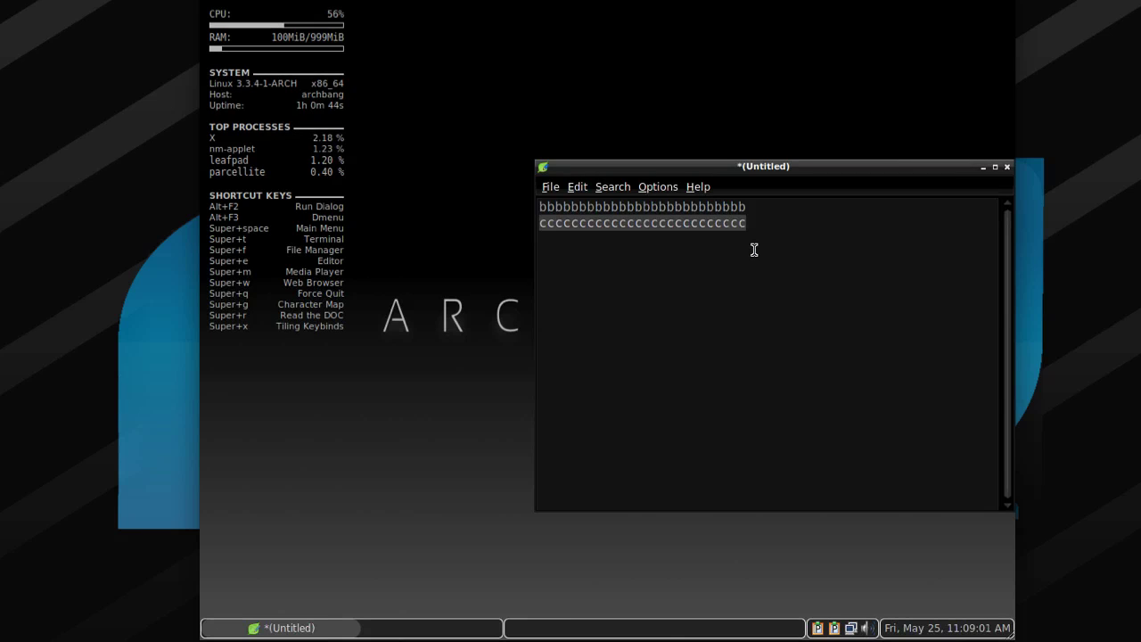
Check the Parcellite clipboard history.
right_click(834, 628)
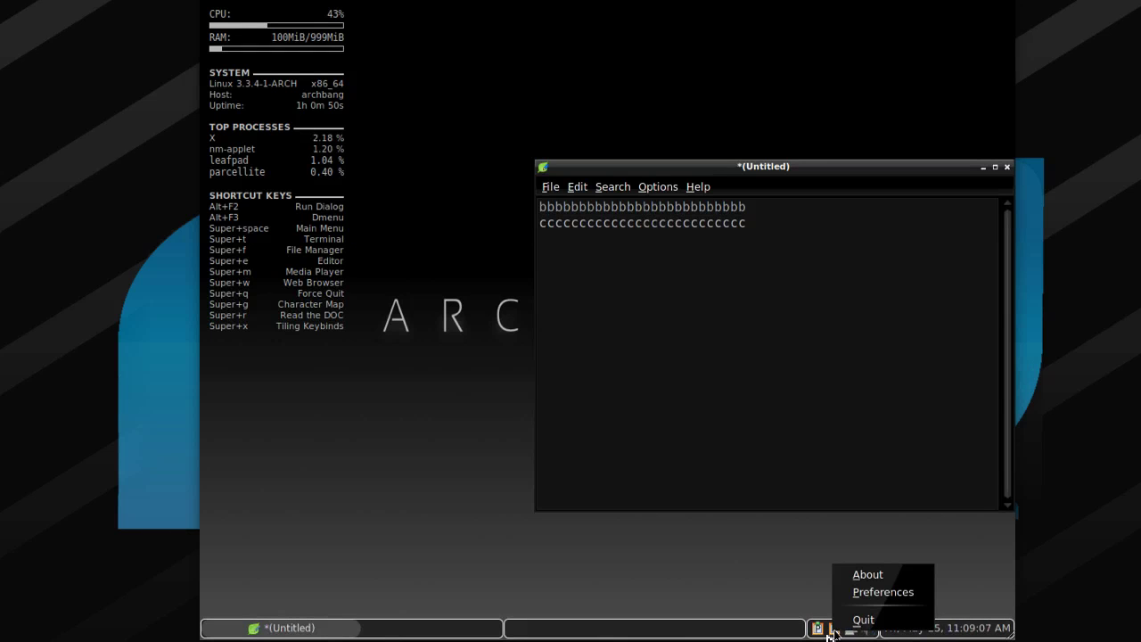
left_click(818, 630)
left_click(832, 629)
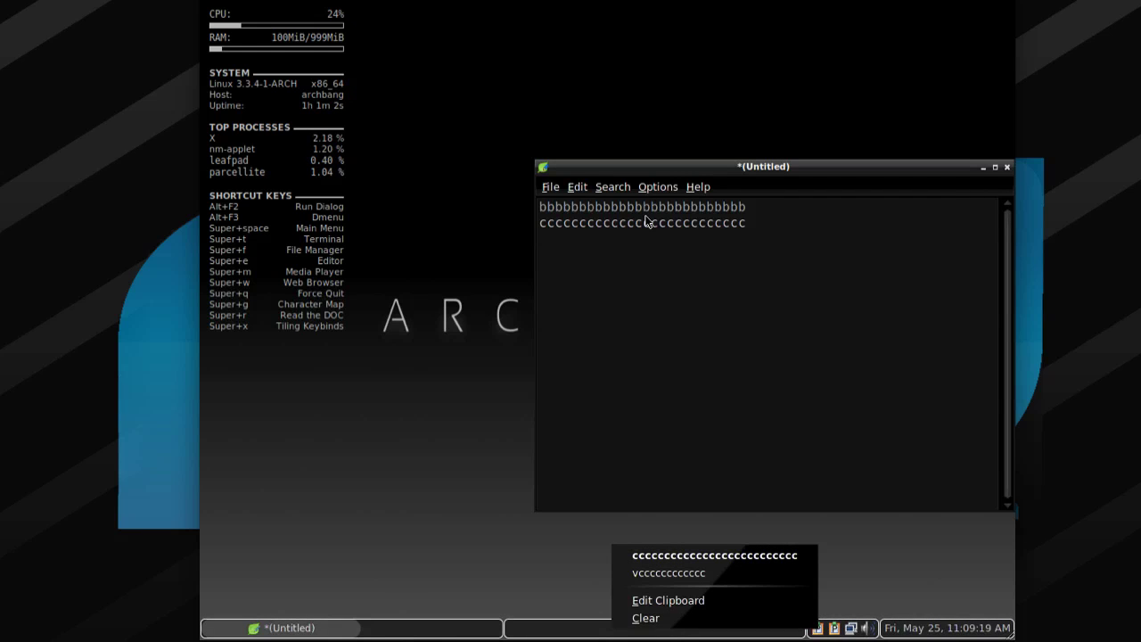
left_click(748, 210)
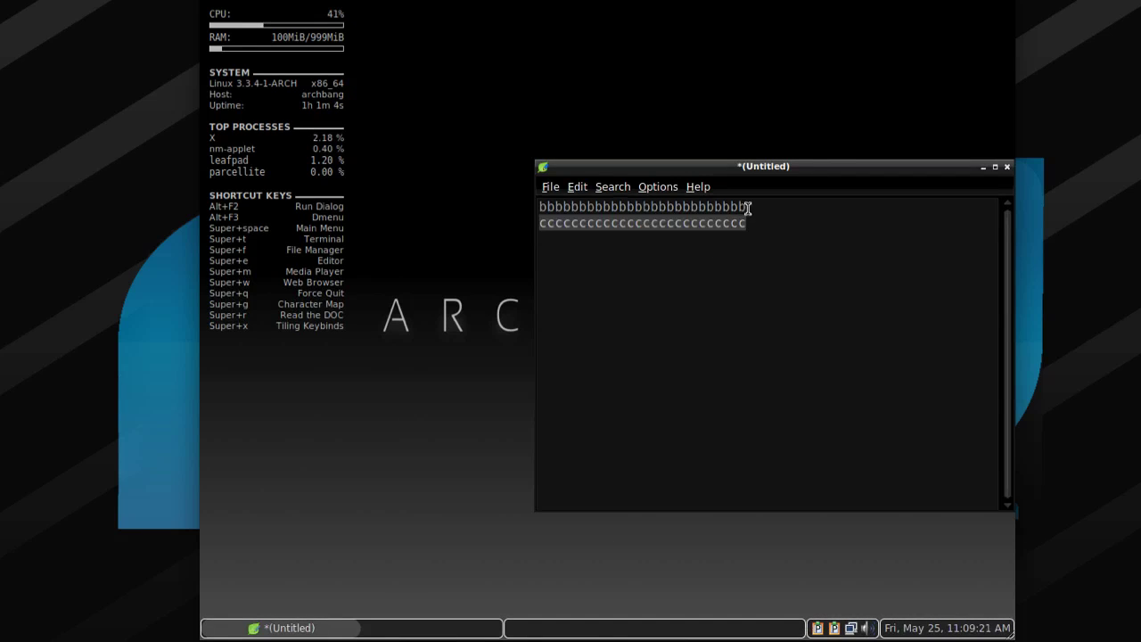
Copy the line of b's and confirm it appears in the clipboard history.
left_click_drag(746, 209, 504, 201)
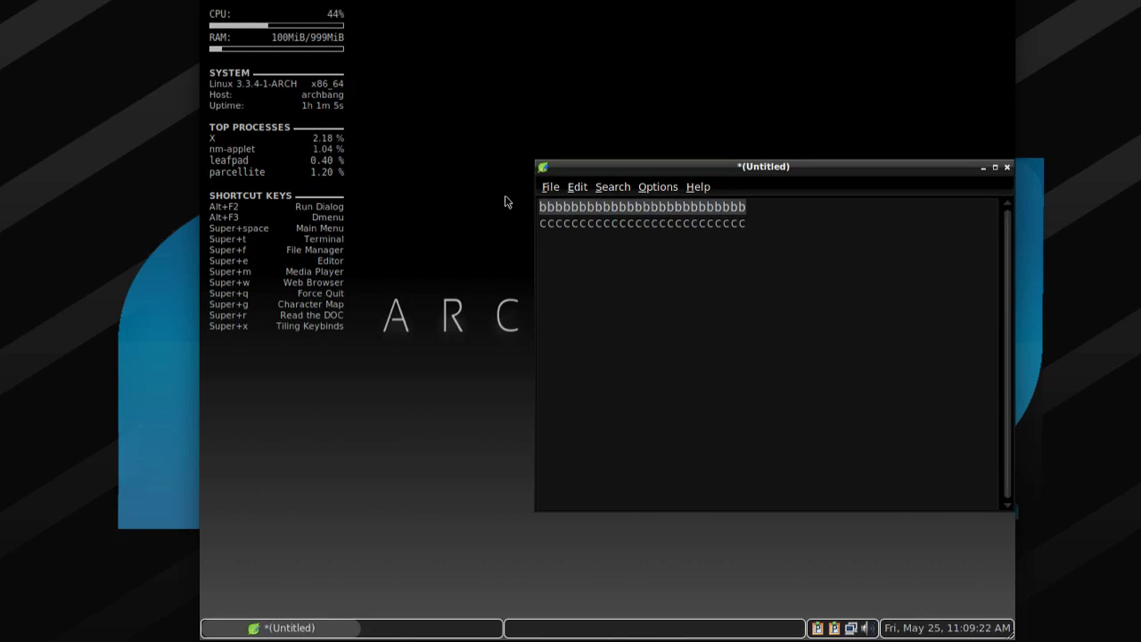
right_click(578, 210)
left_click(607, 232)
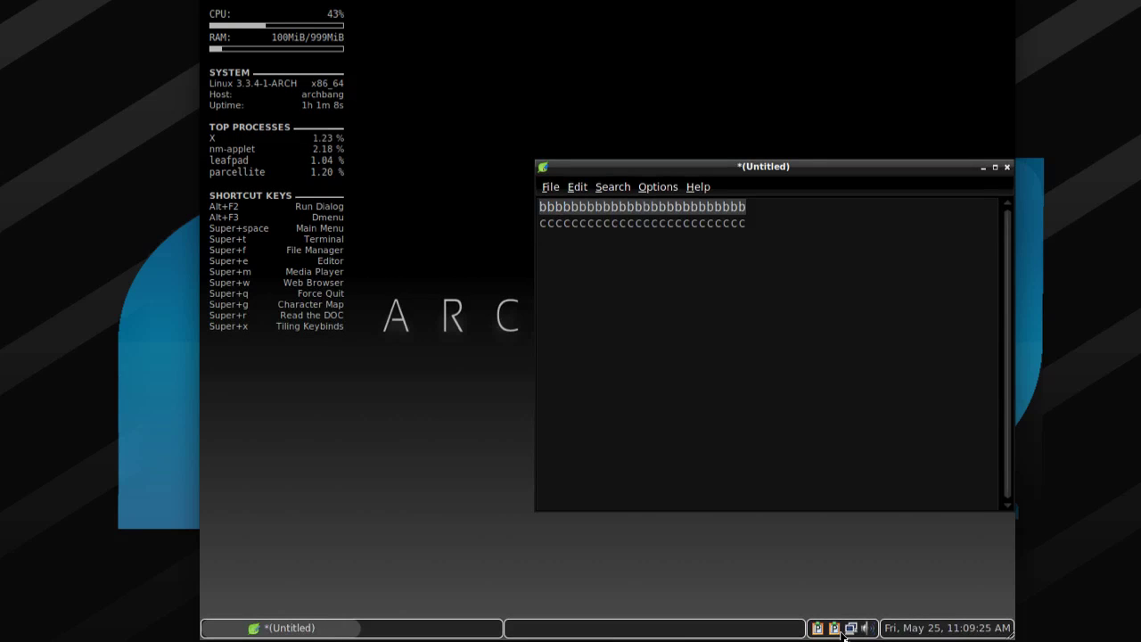
left_click(818, 631)
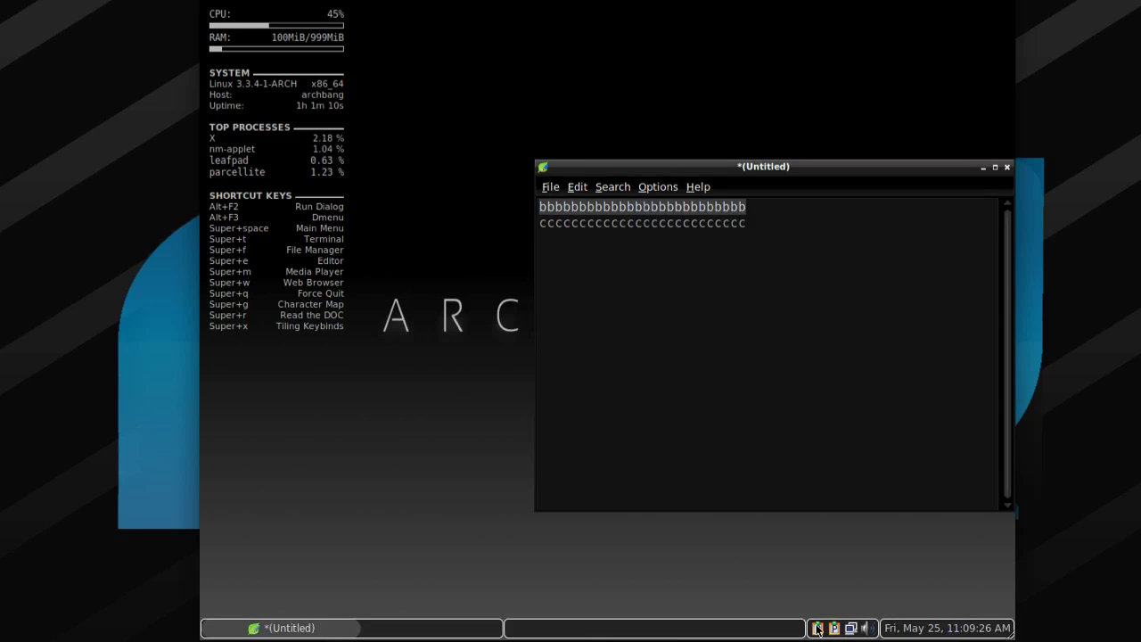
Close the untitled Leafpad document without saving.
left_click(1008, 170)
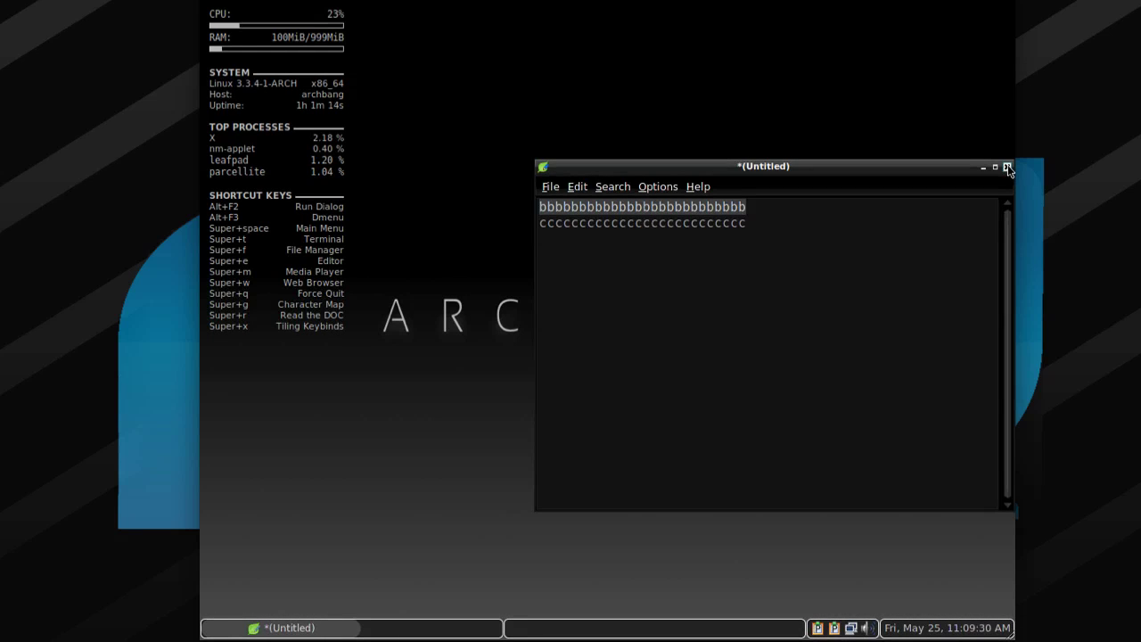
left_click(1008, 167)
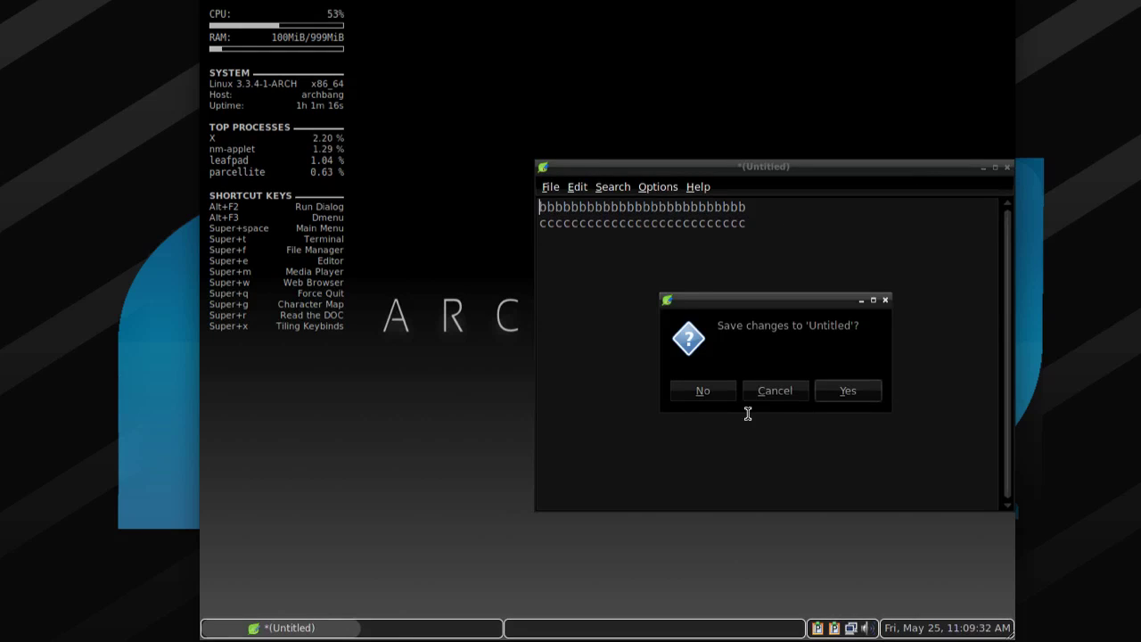
left_click(687, 393)
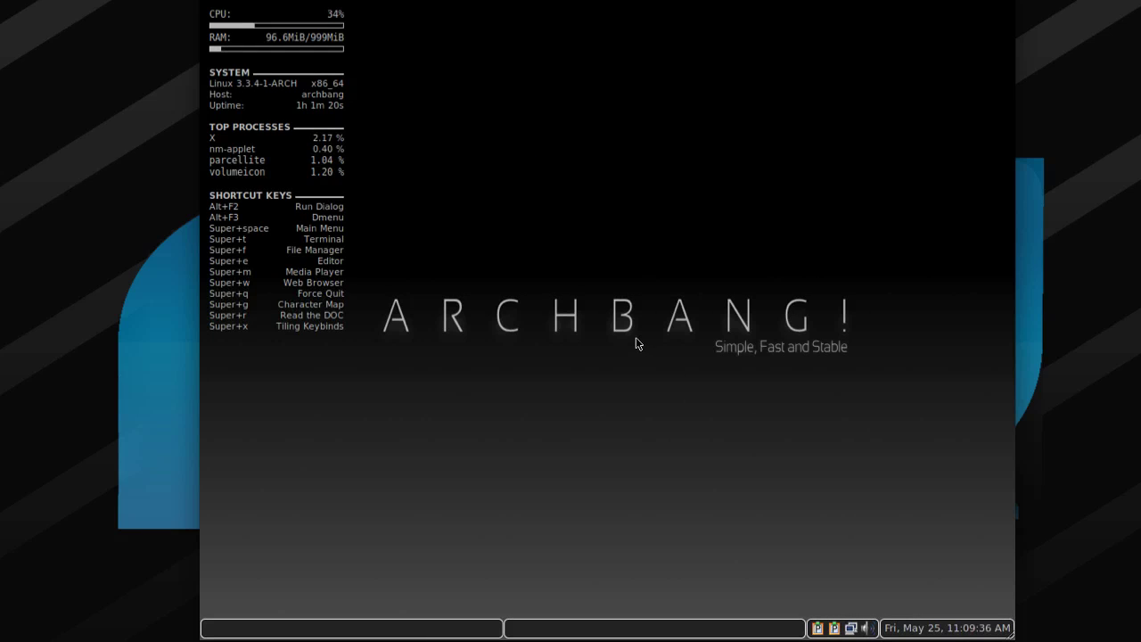
Launch Shotwell from the desktop menu's Applications > Graphics.
right_click(636, 342)
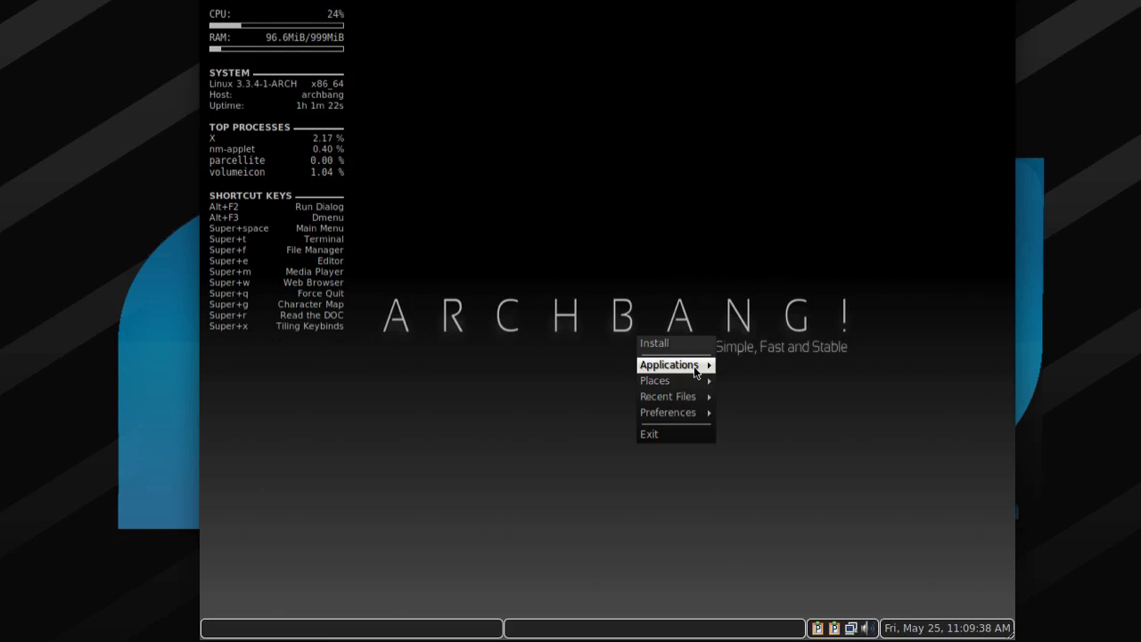
mouse_move(696, 372)
mouse_move(748, 369)
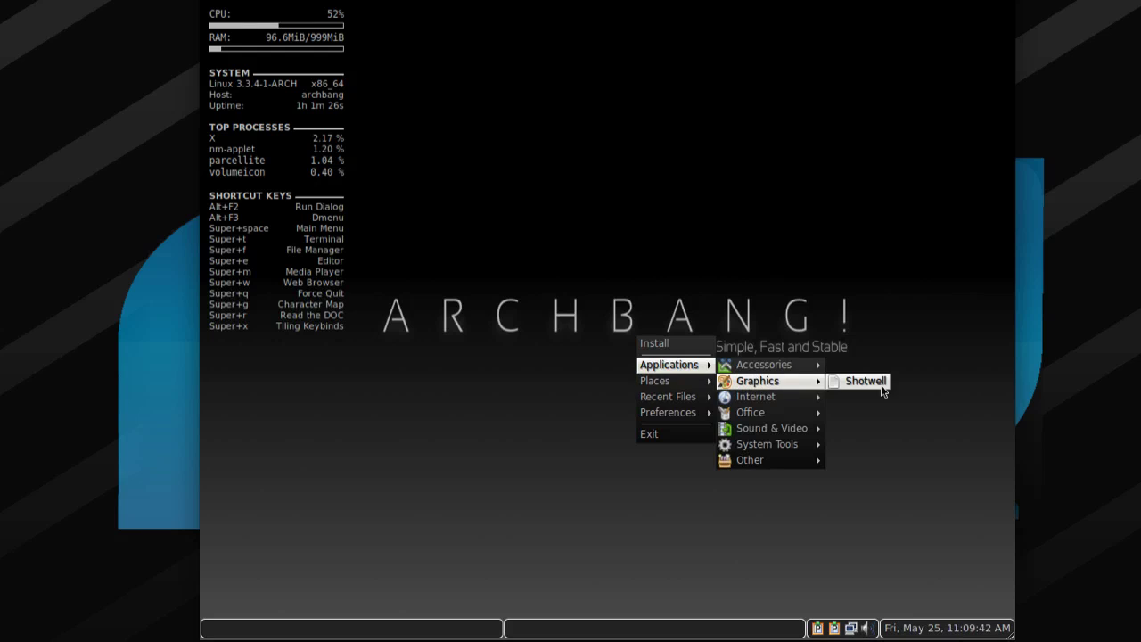
left_click(881, 387)
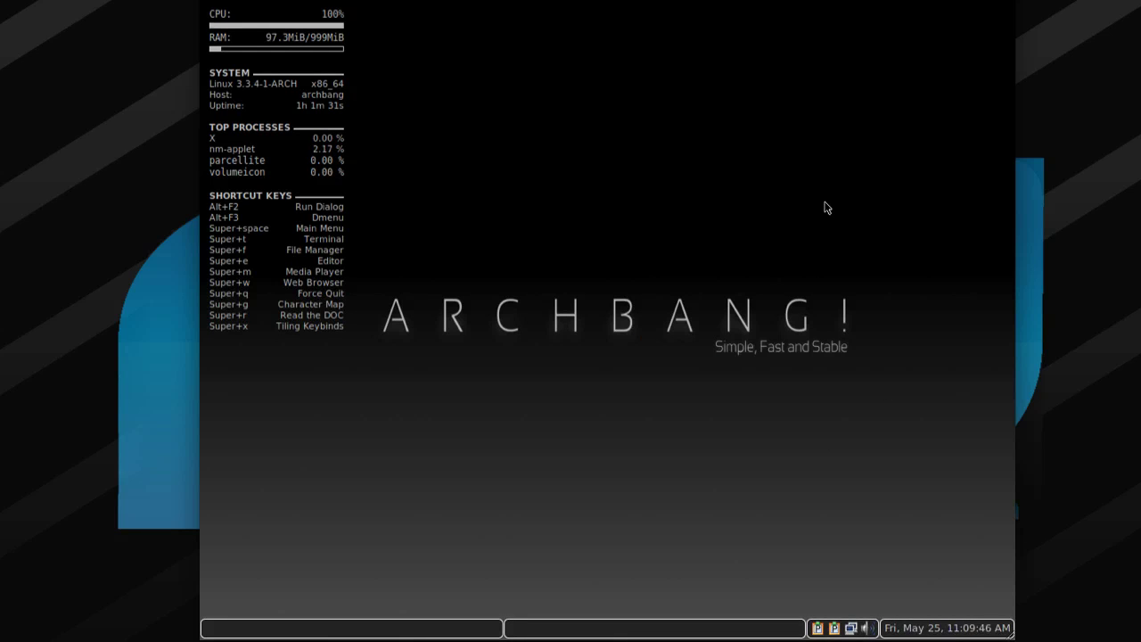
Quit both Parcellite clipboard manager instances from their tray icons.
right_click(834, 629)
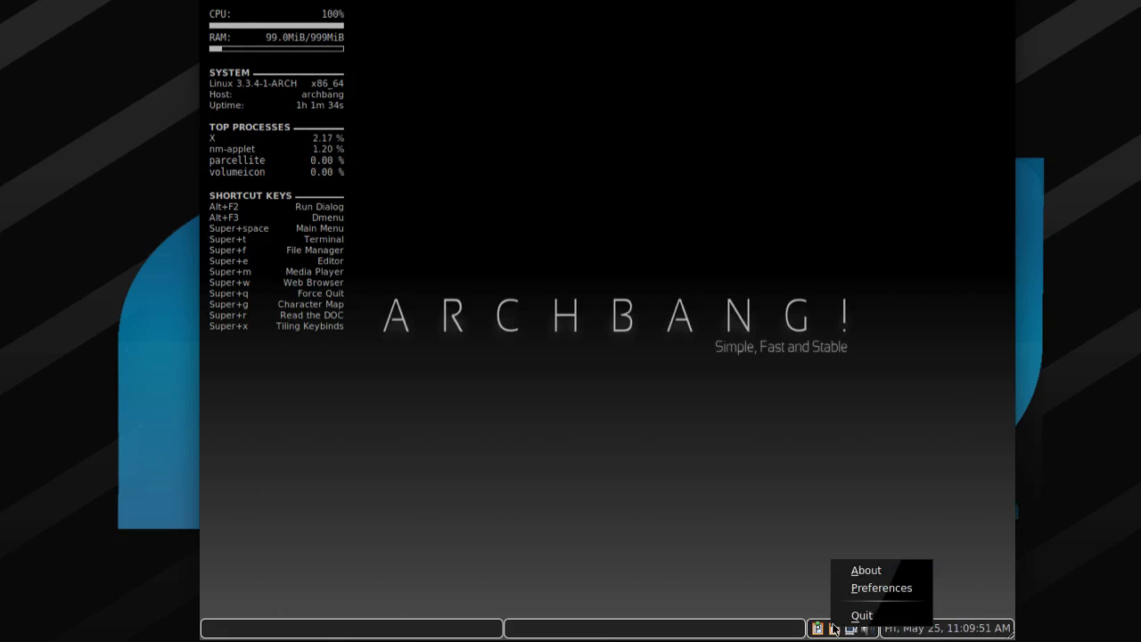
left_click(858, 616)
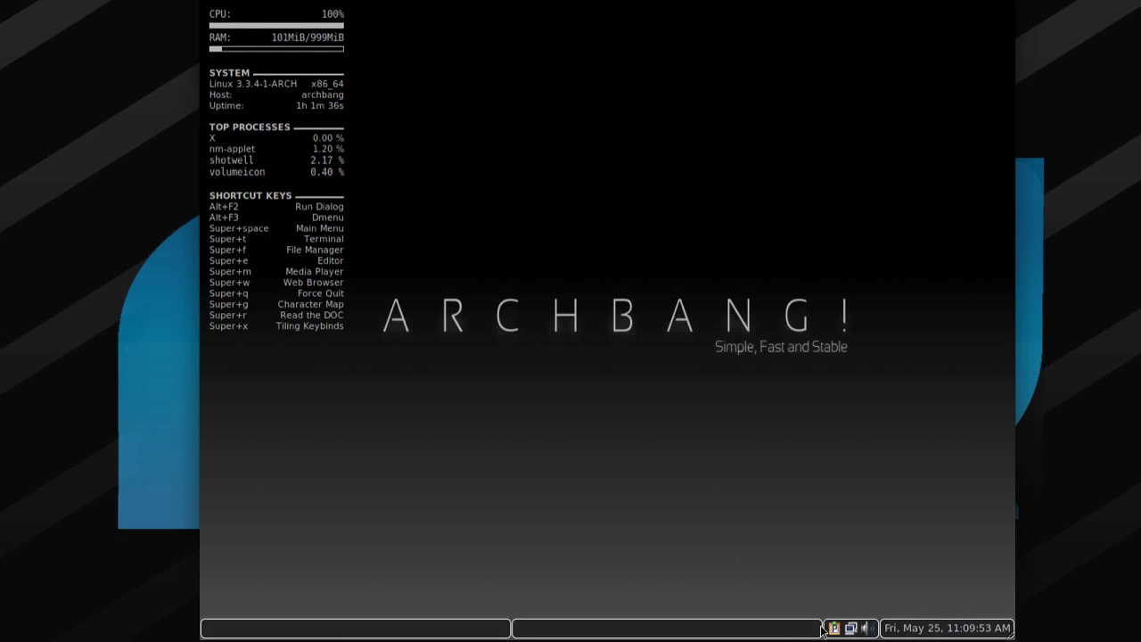
right_click(834, 630)
left_click(843, 615)
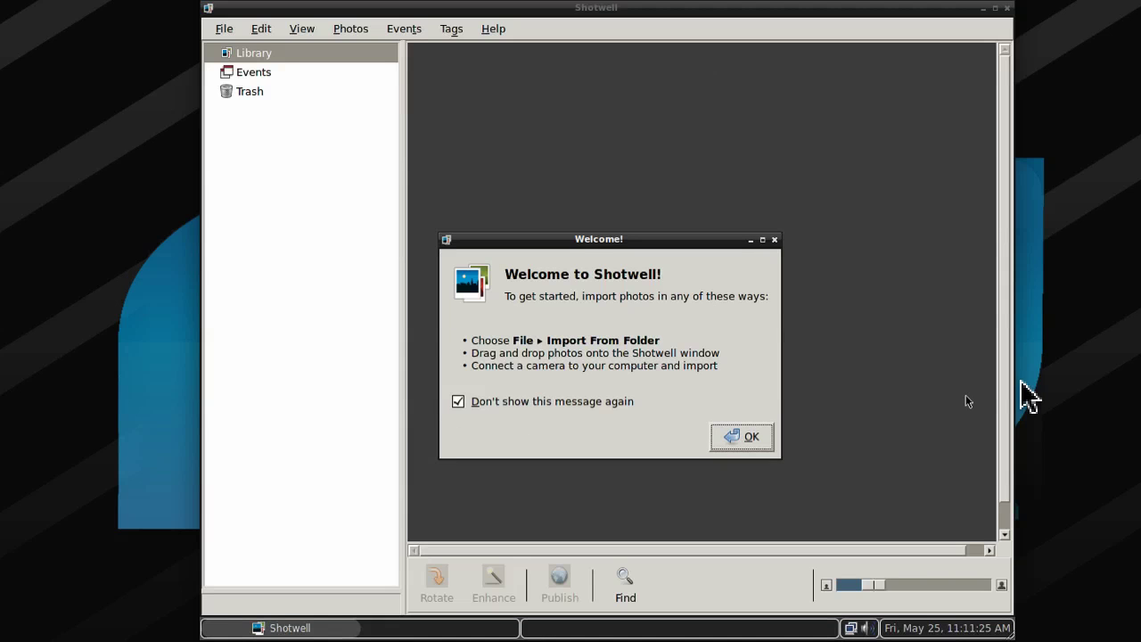
Dismiss the Shotwell welcome, view the empty Events page and Help menu, then close Shotwell.
left_click(729, 437)
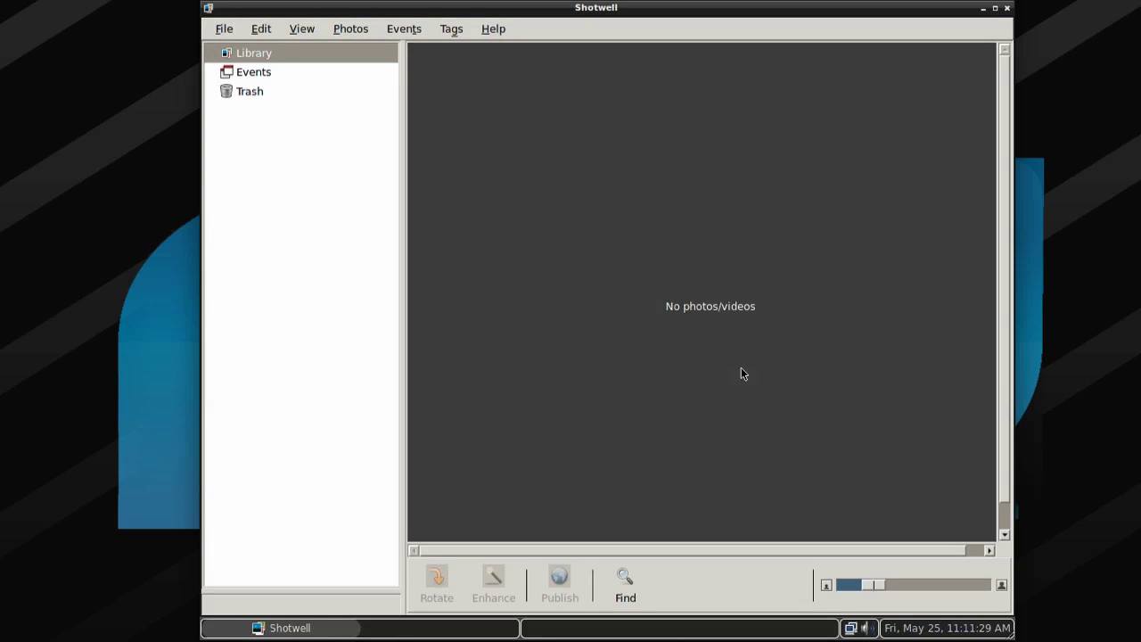
left_click(238, 74)
left_click(303, 29)
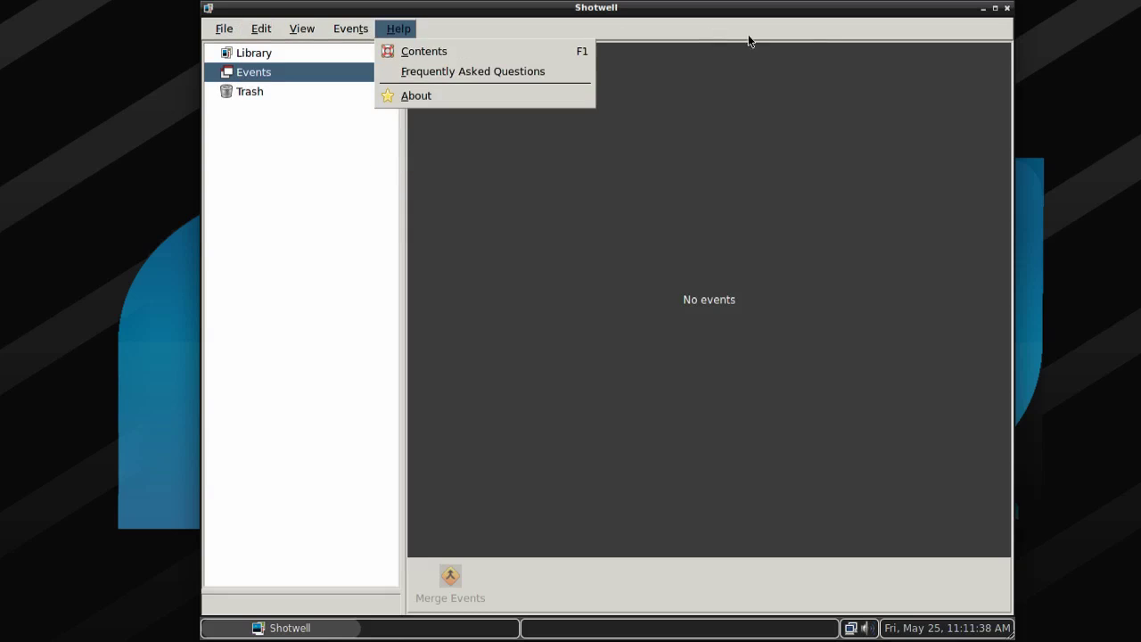
left_click(1008, 11)
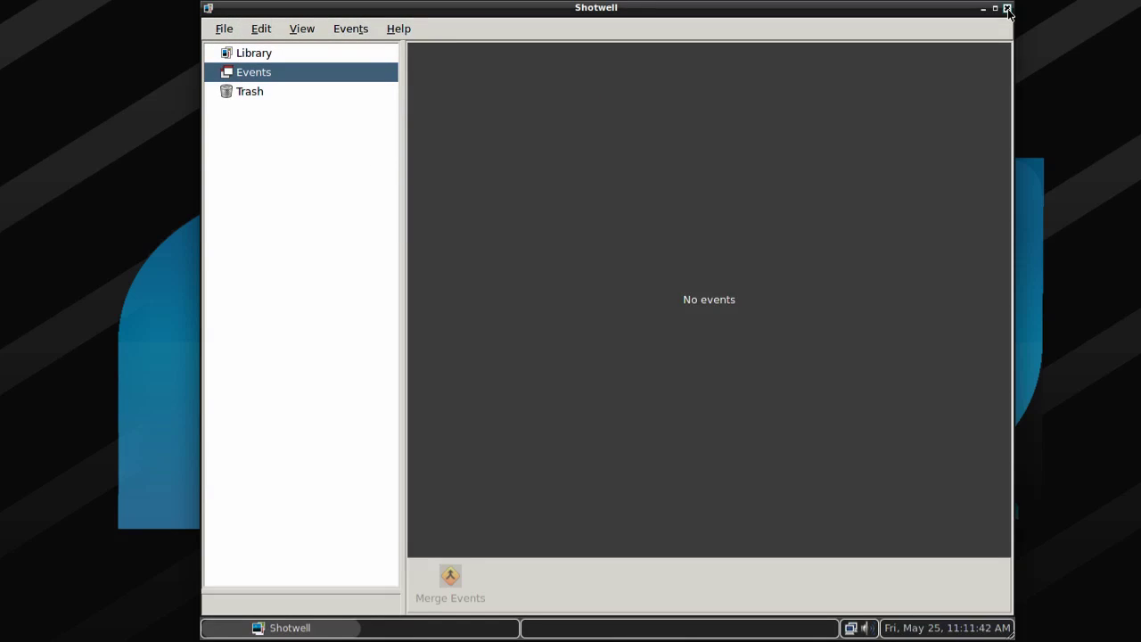
left_click(1008, 11)
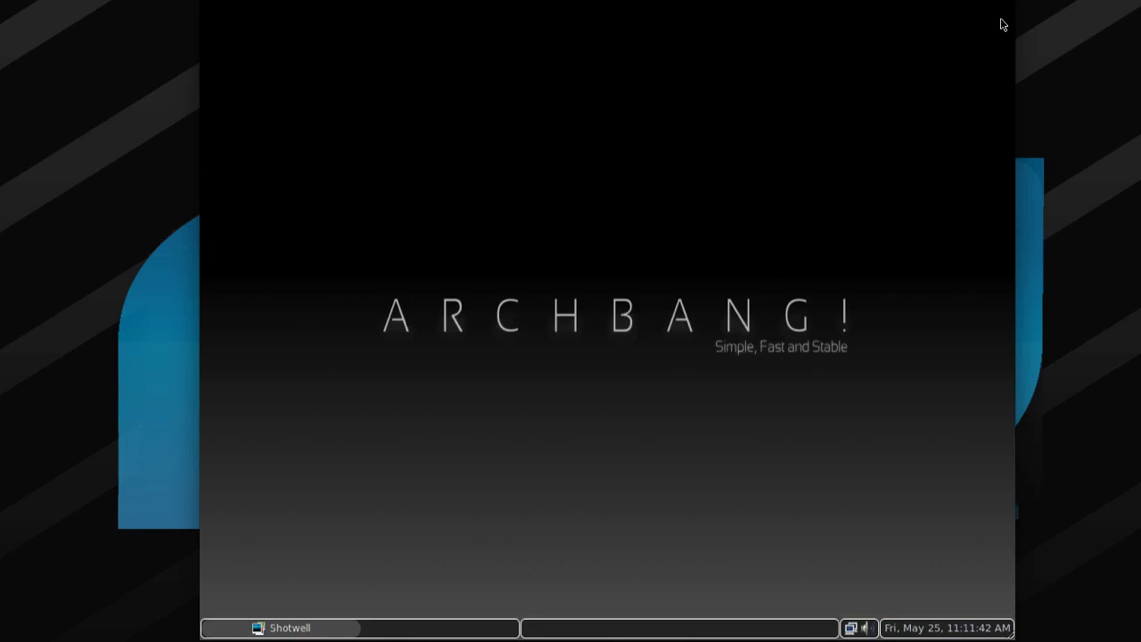
Launch DeaDBeeF from the desktop menu's Applications > Sound & Video.
right_click(606, 318)
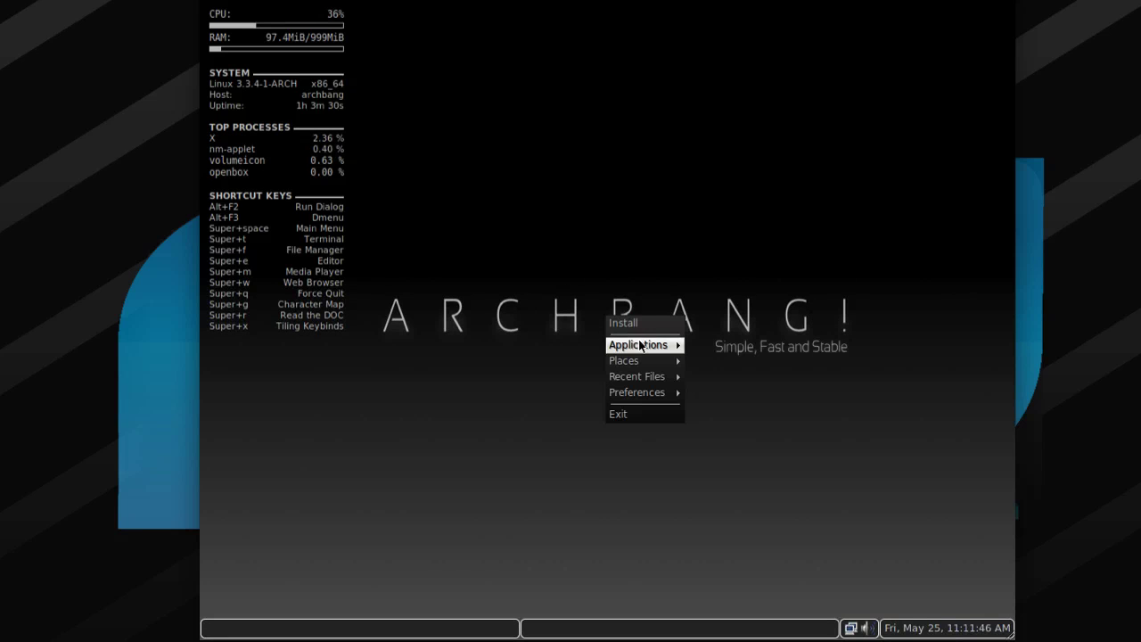
mouse_move(640, 345)
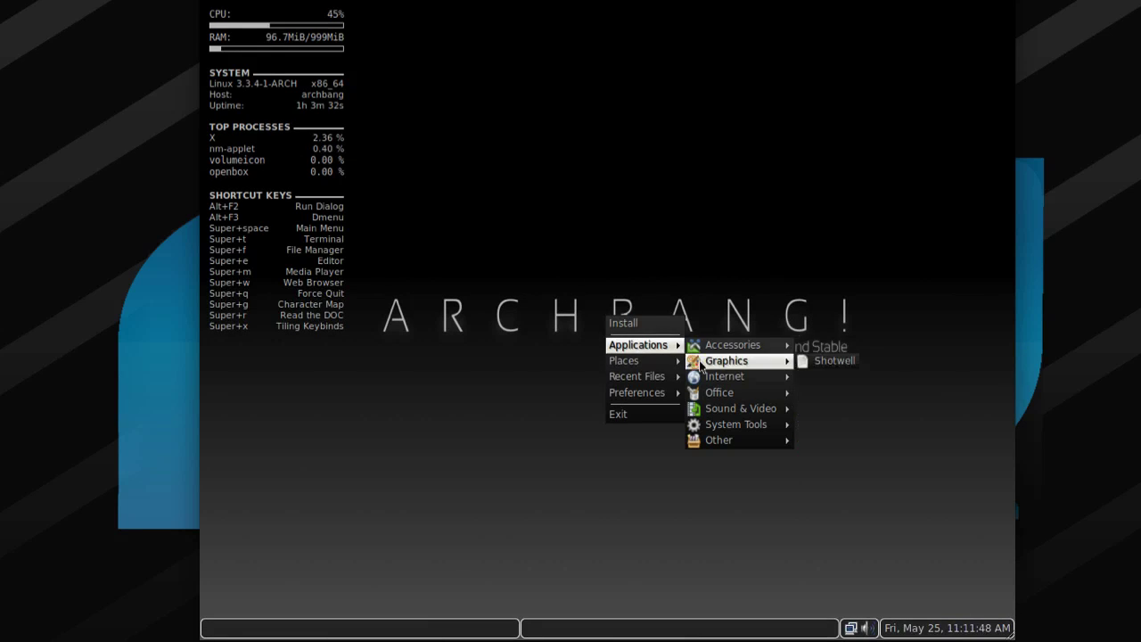
mouse_move(710, 379)
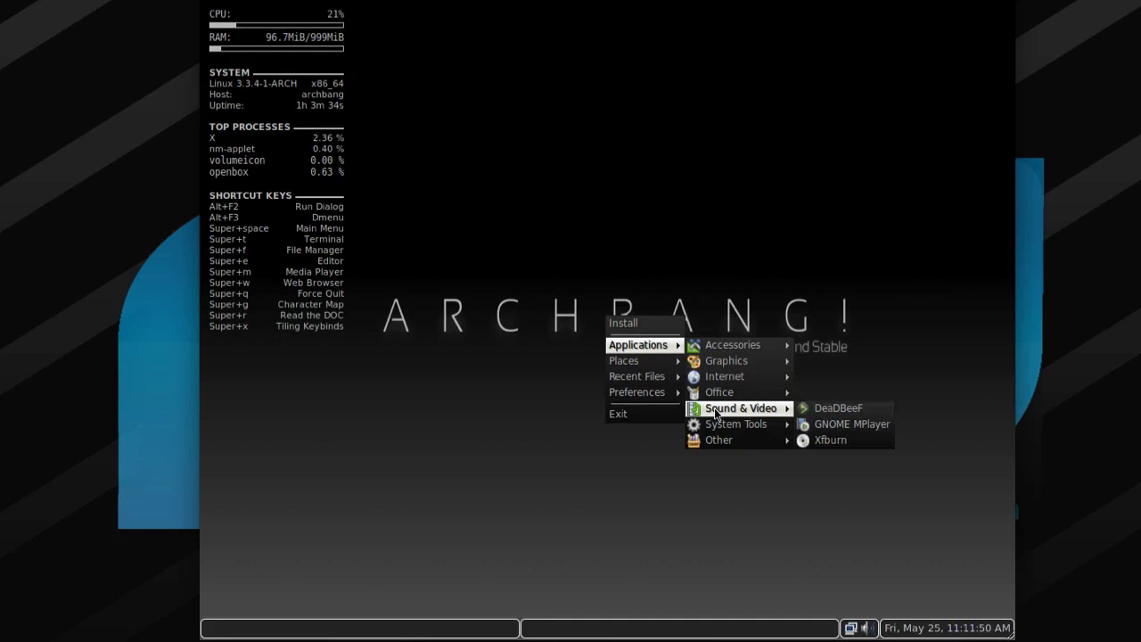
mouse_move(721, 397)
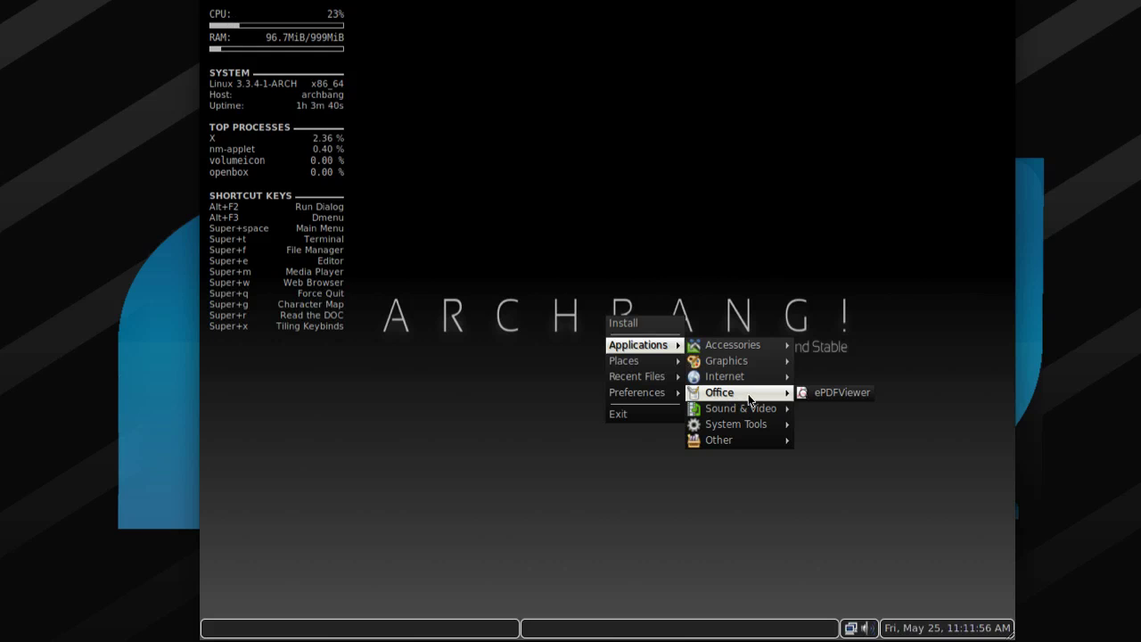
mouse_move(758, 411)
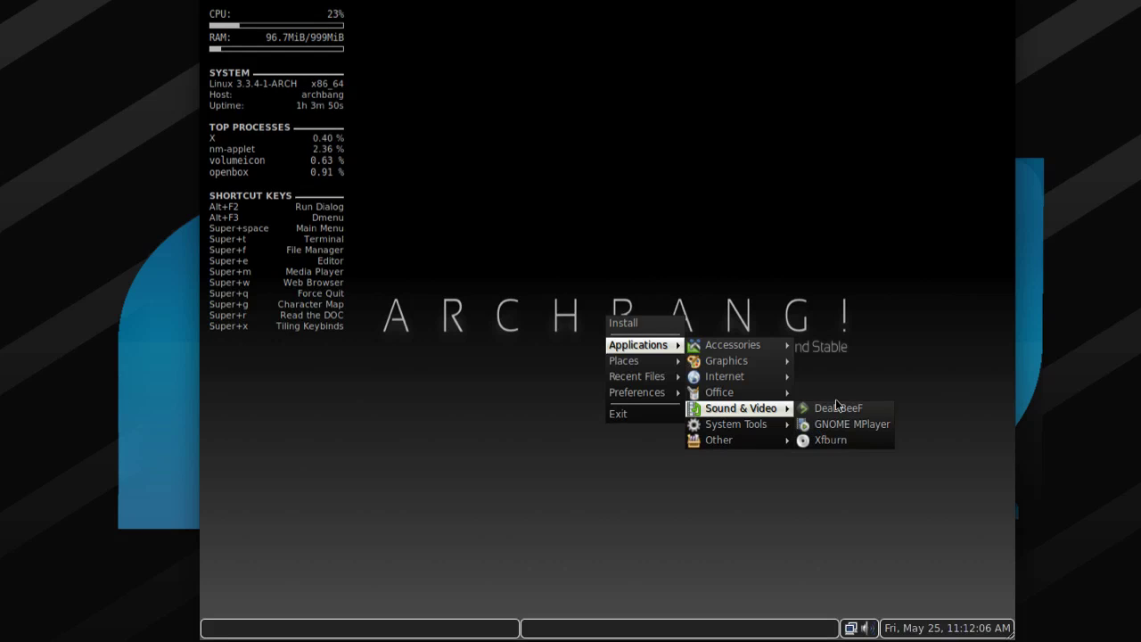
left_click(843, 410)
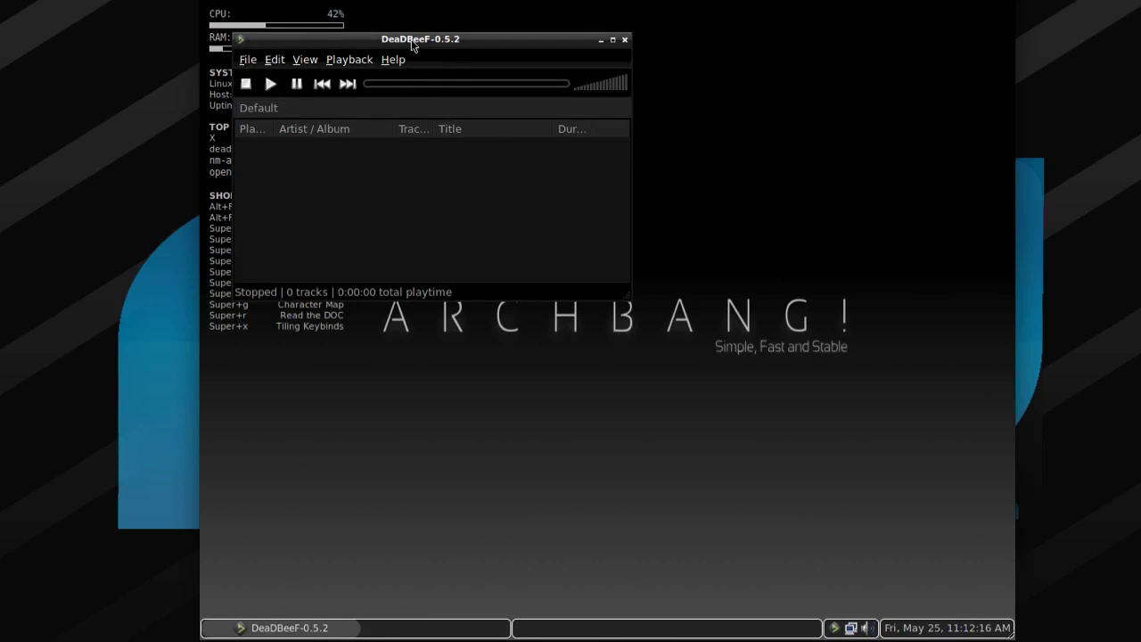
Move DeaDBeeF to the desktop centre, browse its menus, then quit it with Ctrl+Q.
left_click_drag(411, 39, 664, 165)
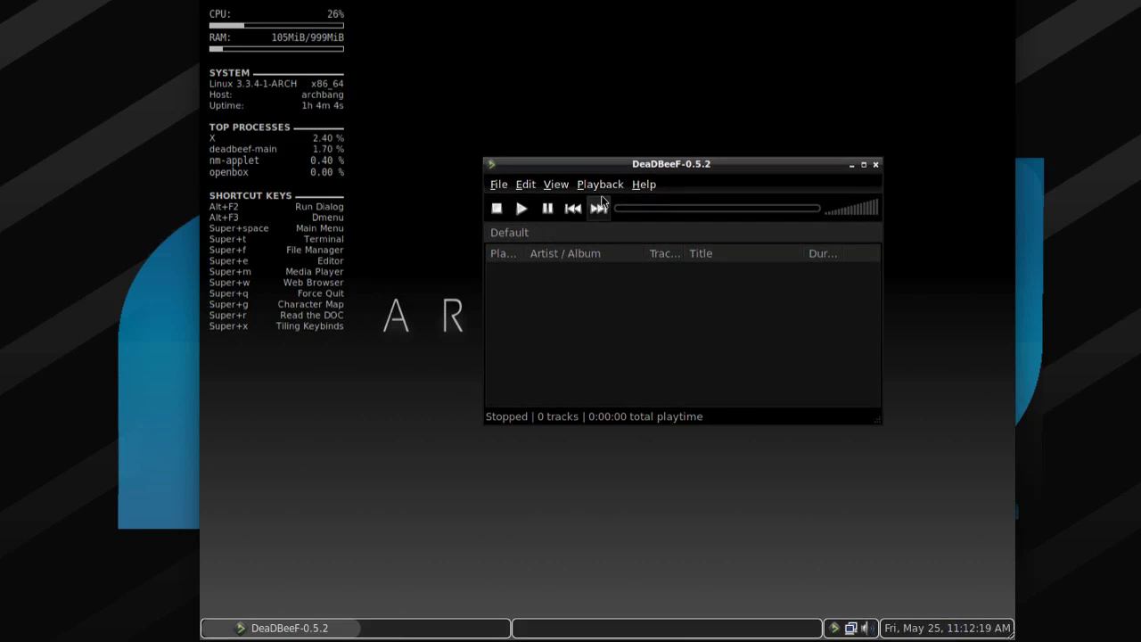
left_click(602, 184)
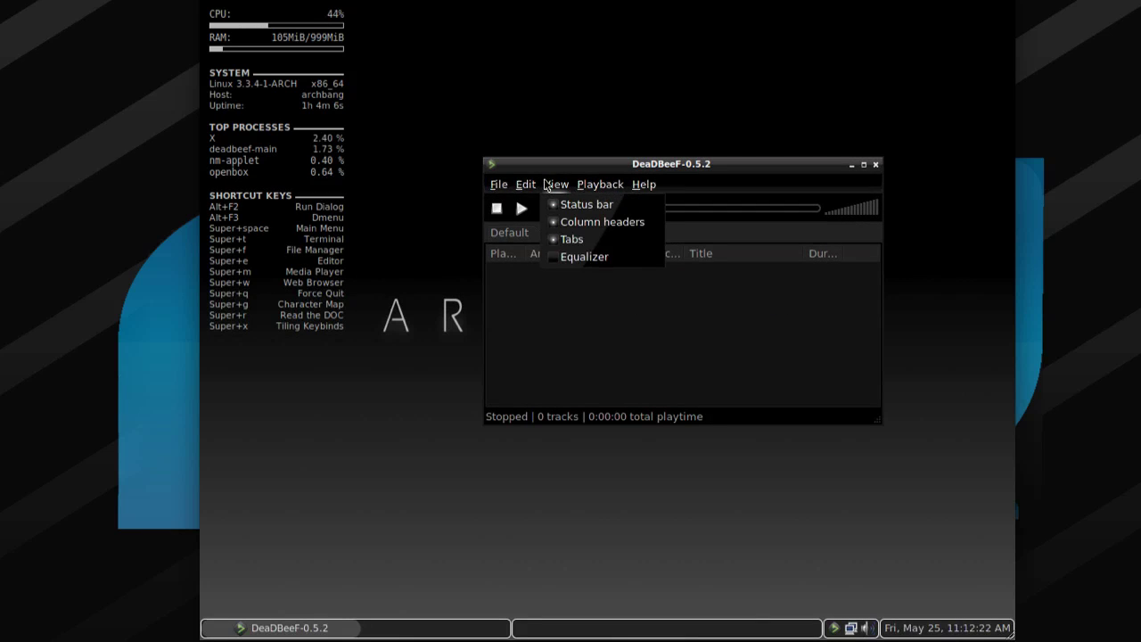
mouse_move(511, 186)
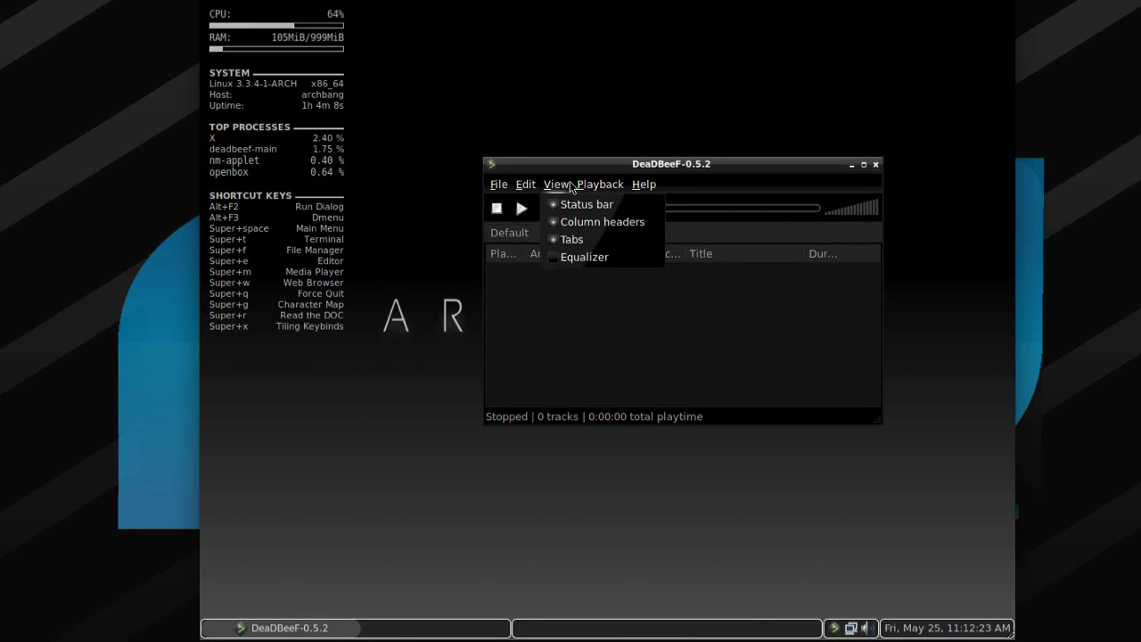
mouse_move(604, 190)
mouse_move(643, 185)
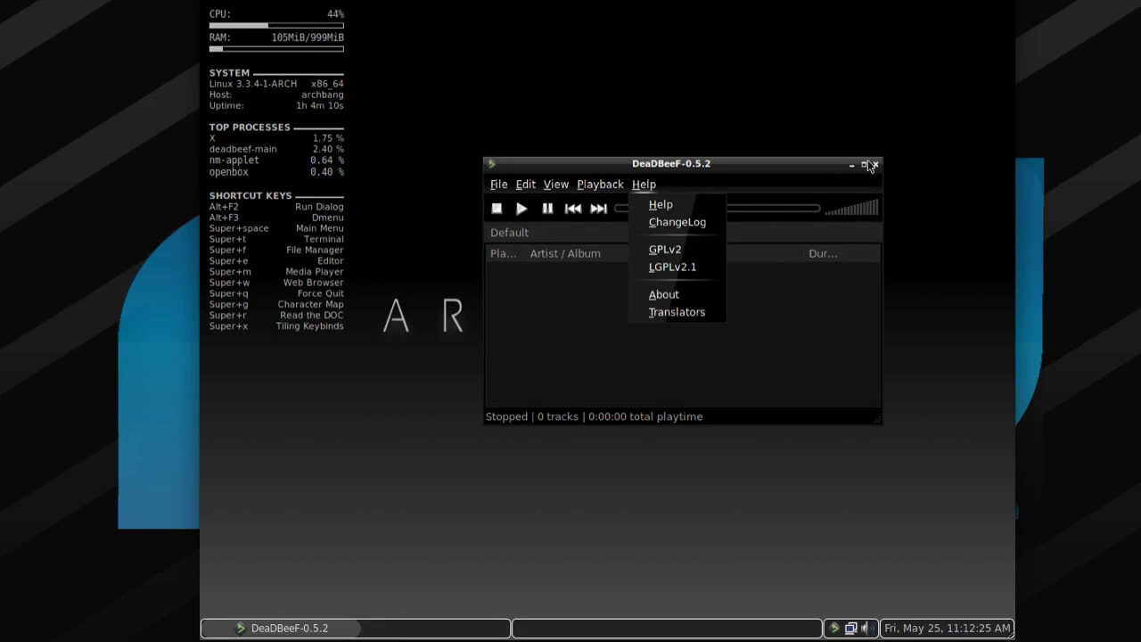
left_click(878, 168)
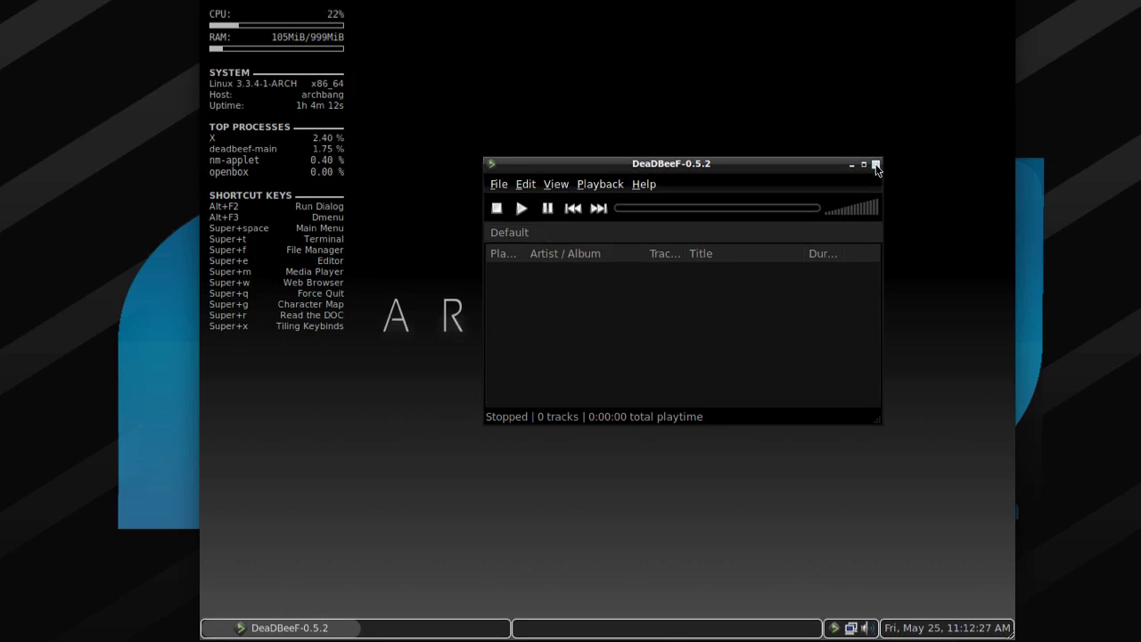
key("ctrl+q")
right_click(600, 498)
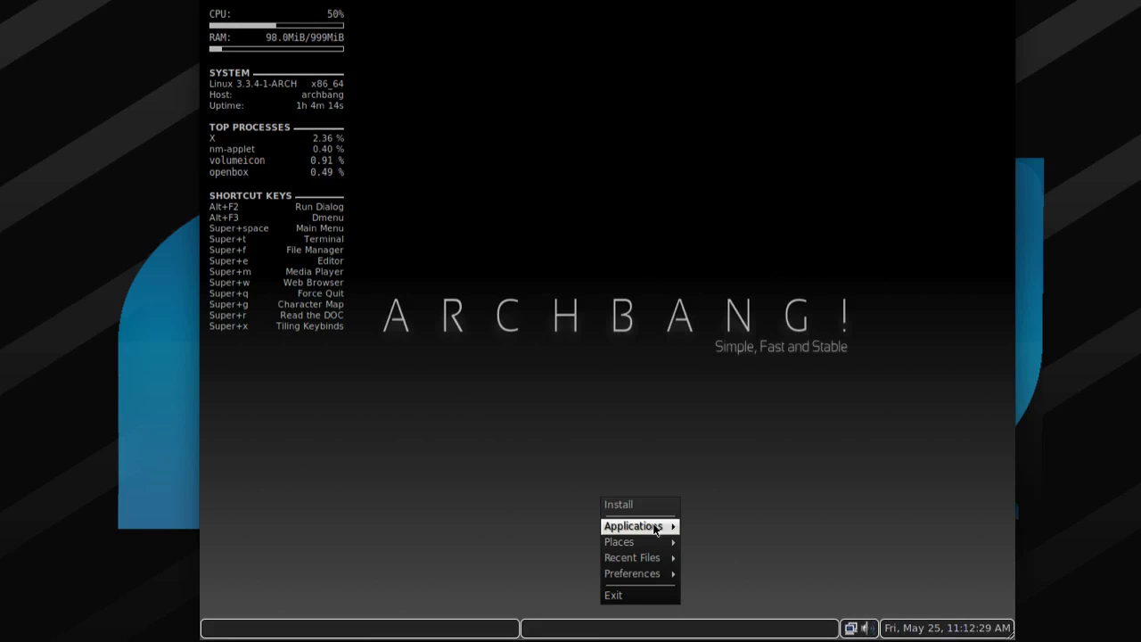
mouse_move(659, 526)
mouse_move(749, 590)
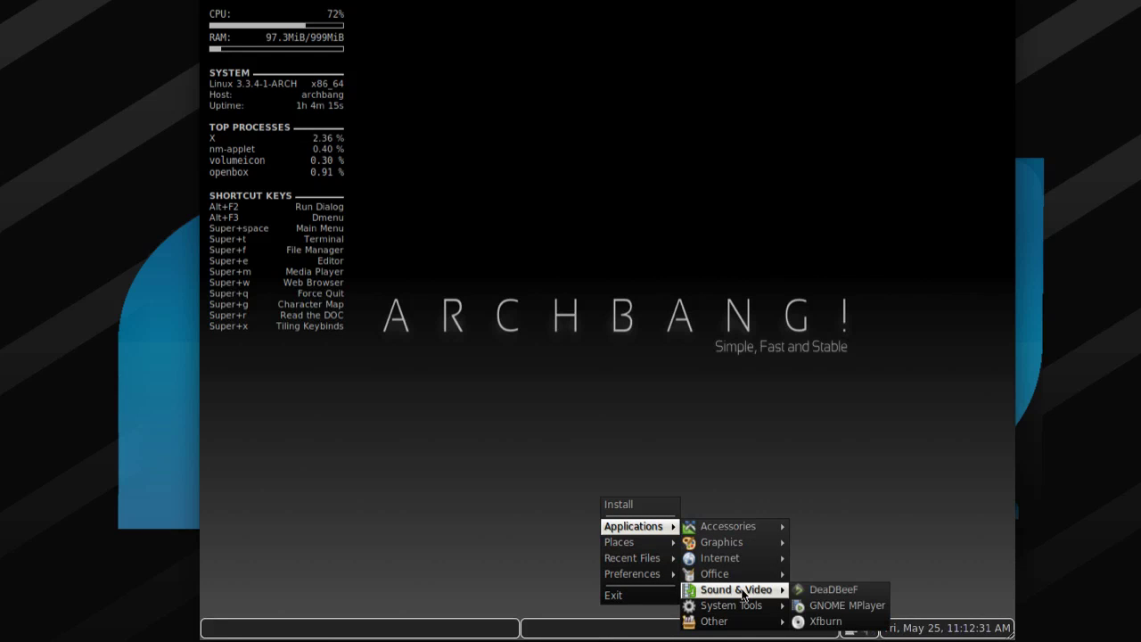
left_click(882, 606)
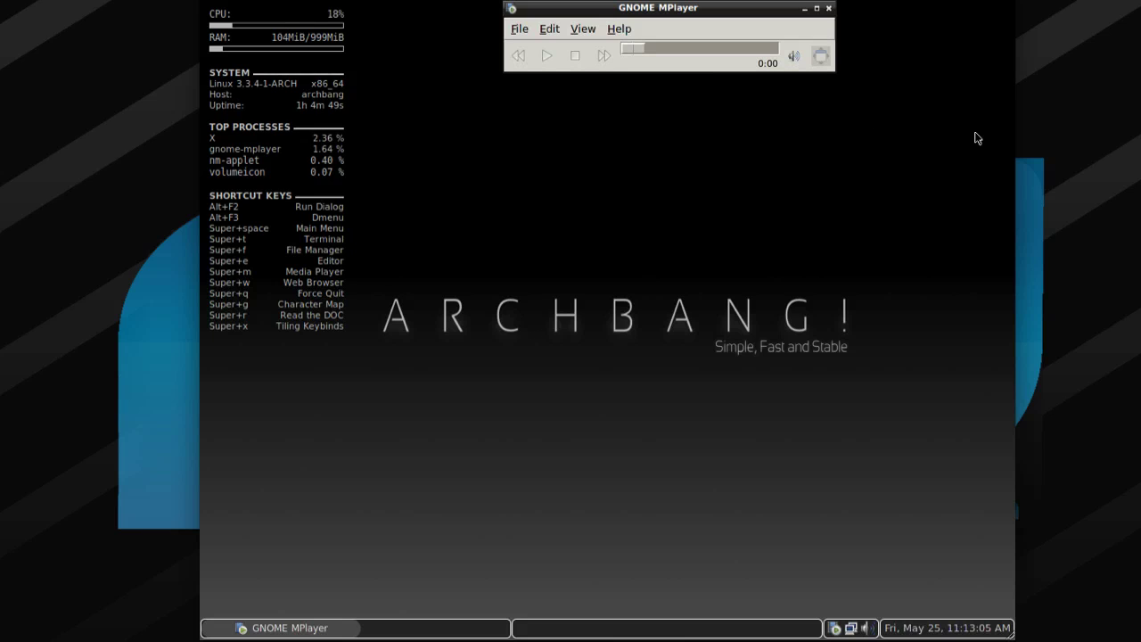
left_click(829, 11)
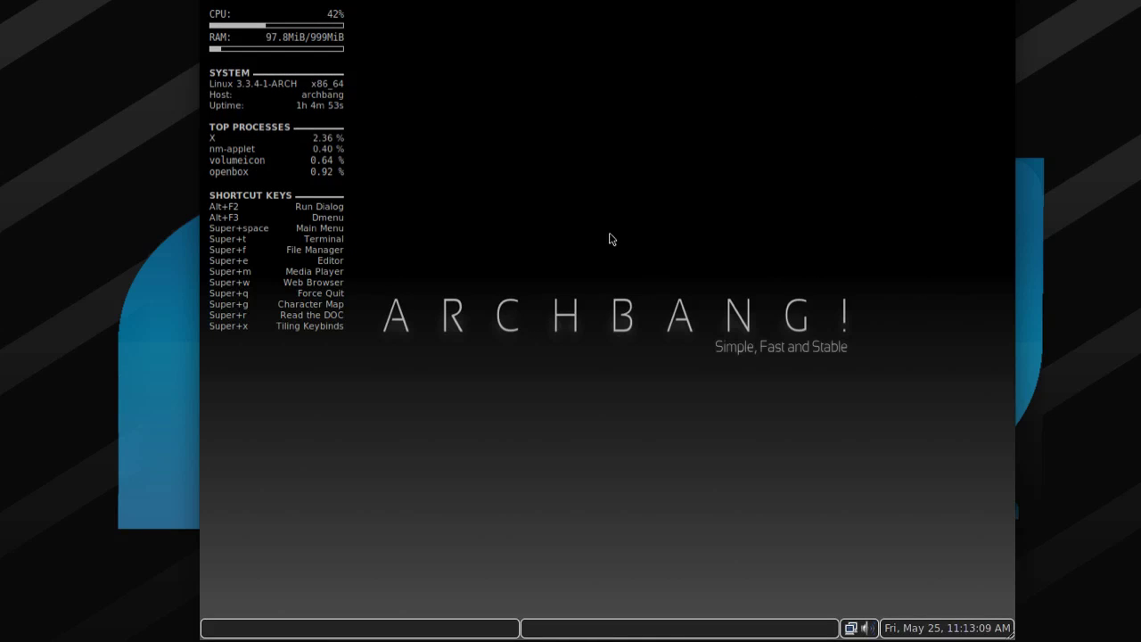
right_click(573, 363)
mouse_move(604, 389)
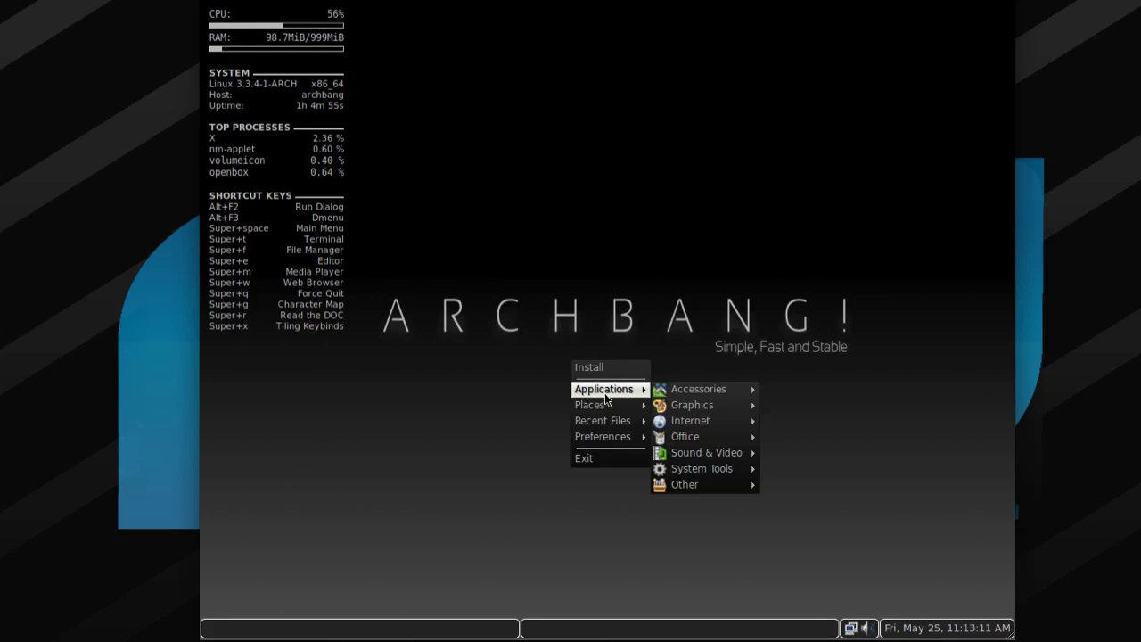
mouse_move(714, 452)
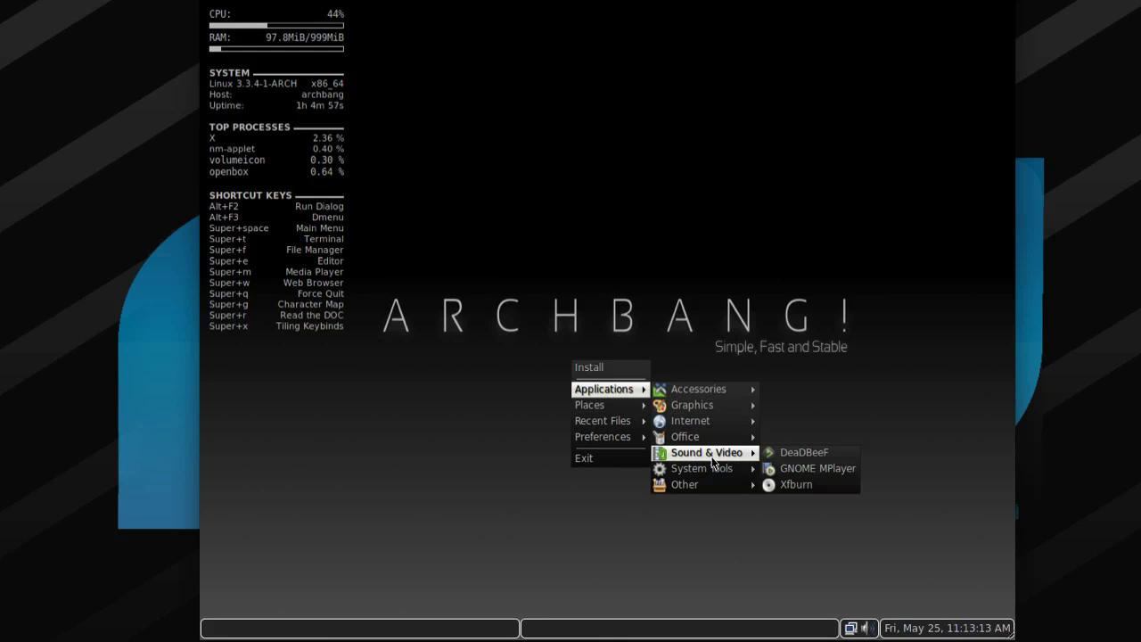
left_click(840, 487)
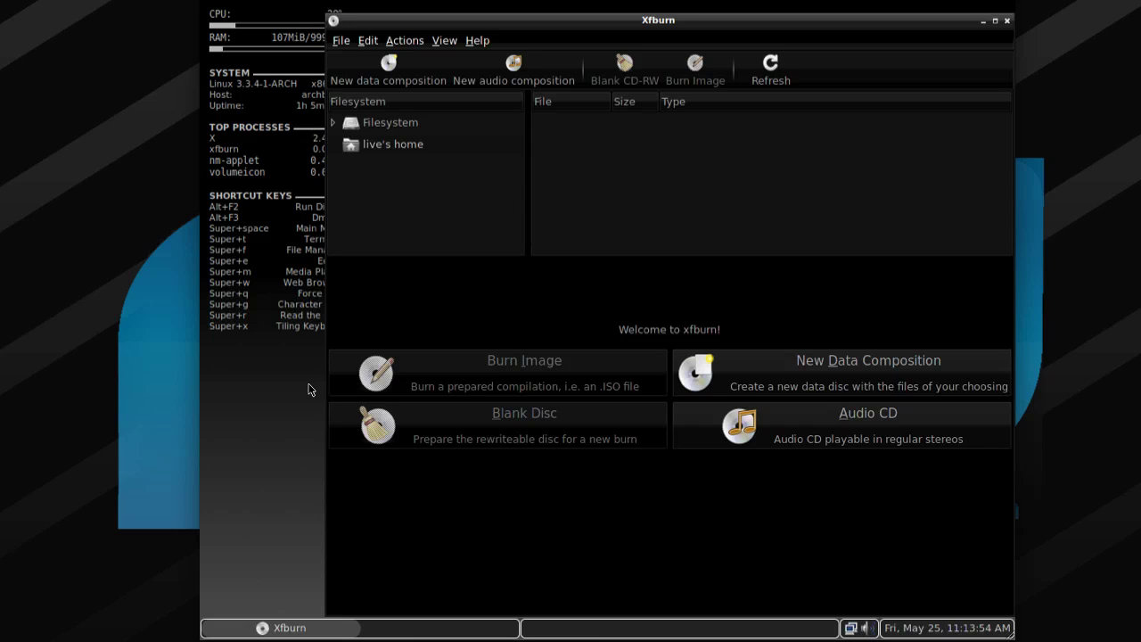
left_click(1007, 20)
right_click(700, 319)
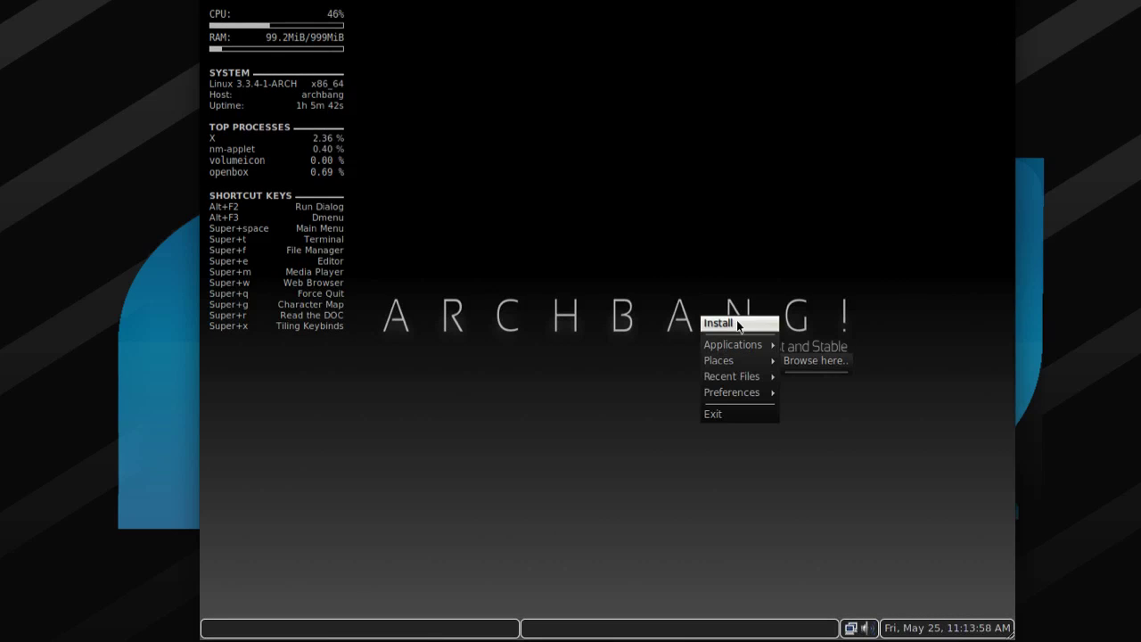
Start the Batti battery monitor from Applications > System Tools.
mouse_move(763, 350)
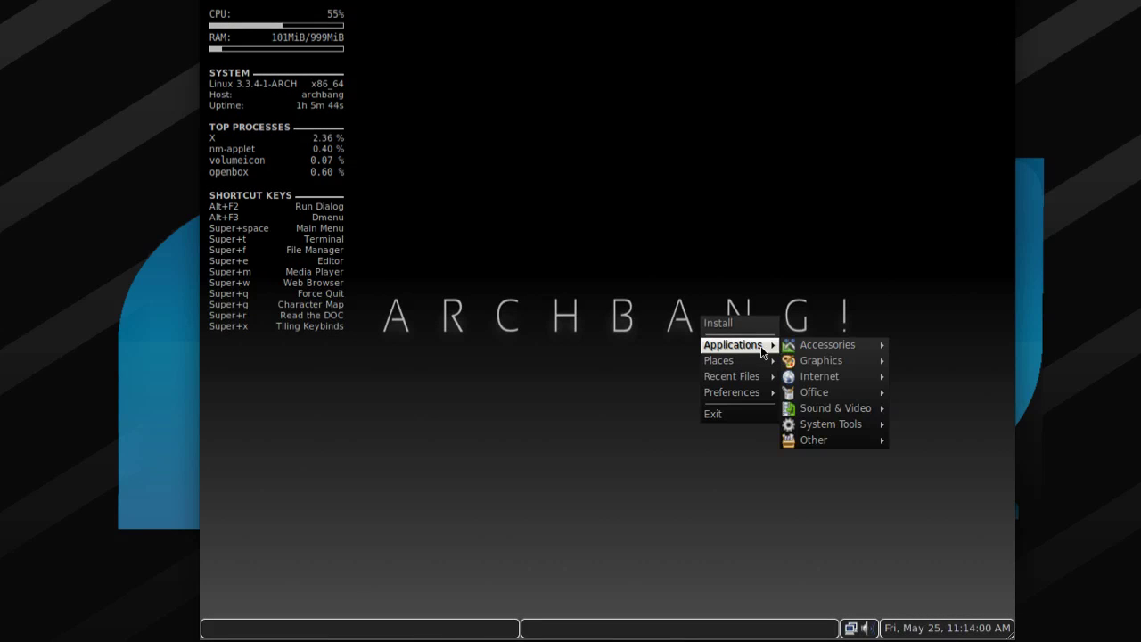
mouse_move(860, 425)
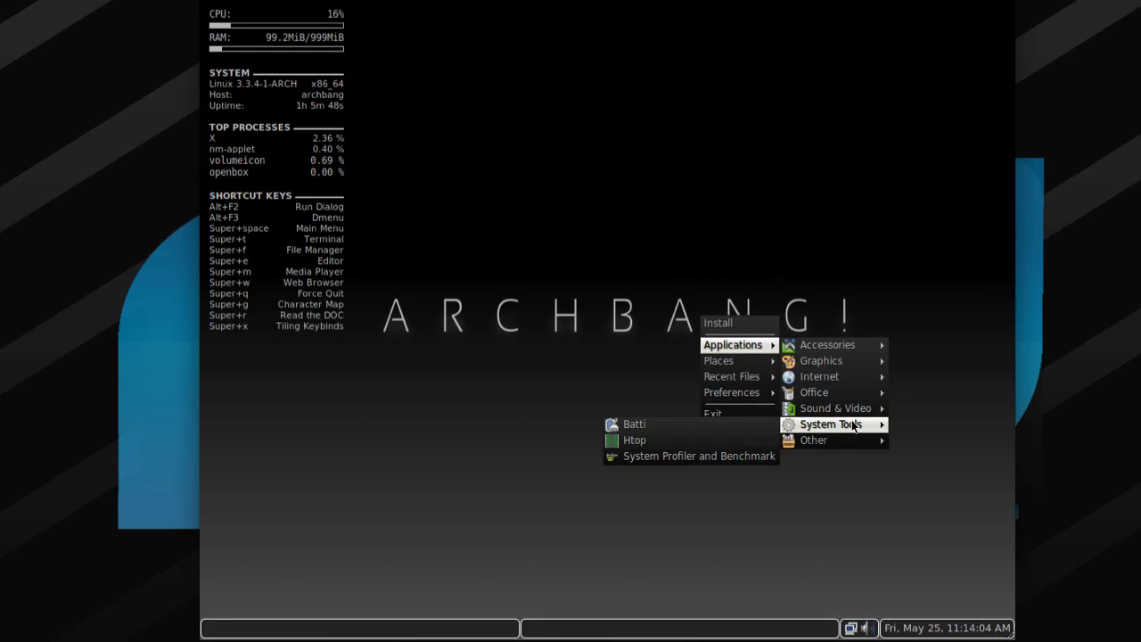
left_click(639, 431)
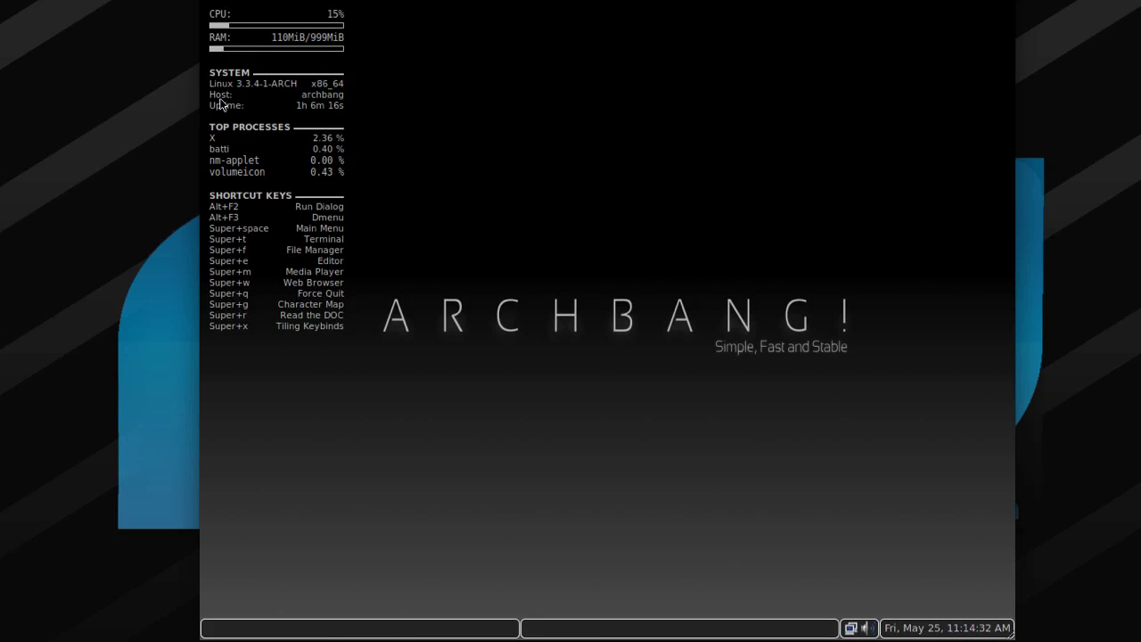
Launch Htop from the desktop menu, move its terminal window up, then close it.
right_click(541, 323)
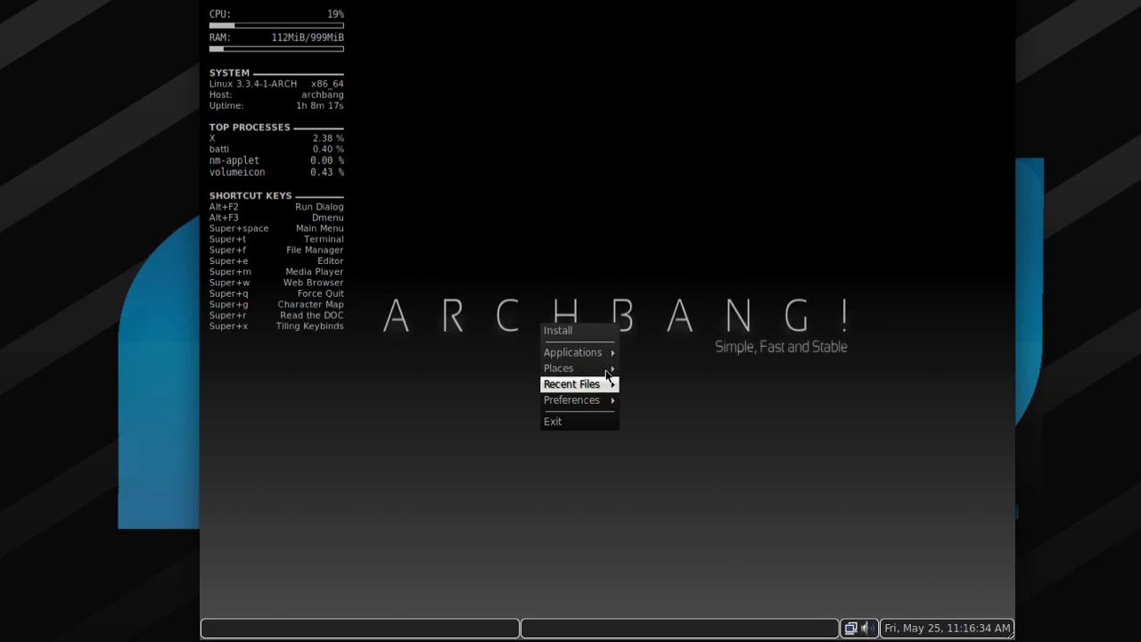
mouse_move(607, 359)
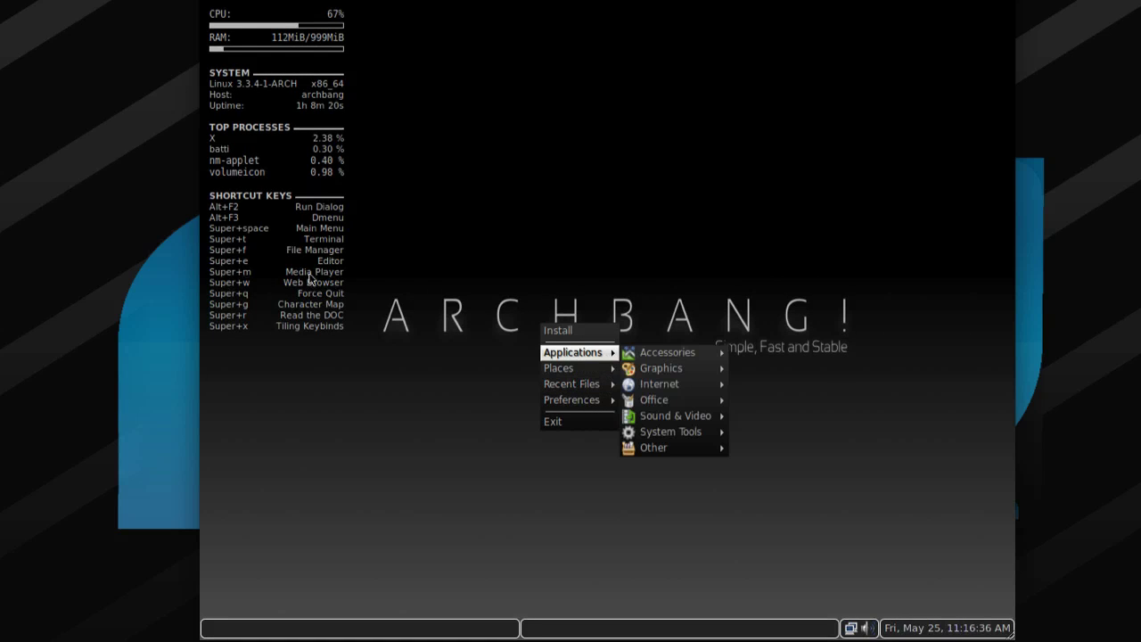
mouse_move(654, 359)
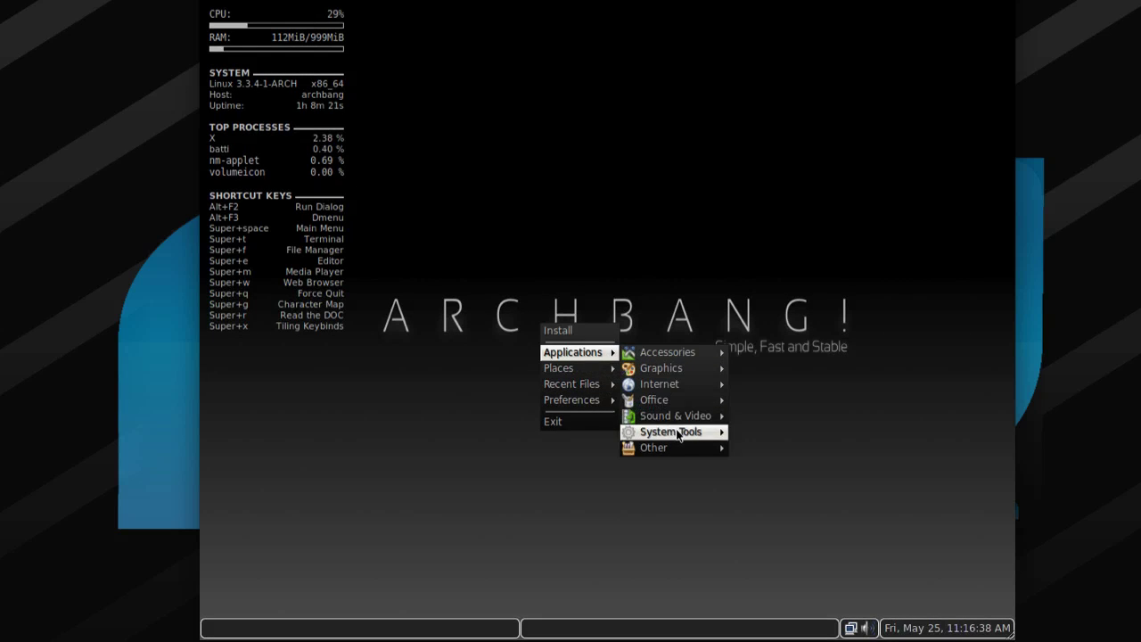
mouse_move(683, 434)
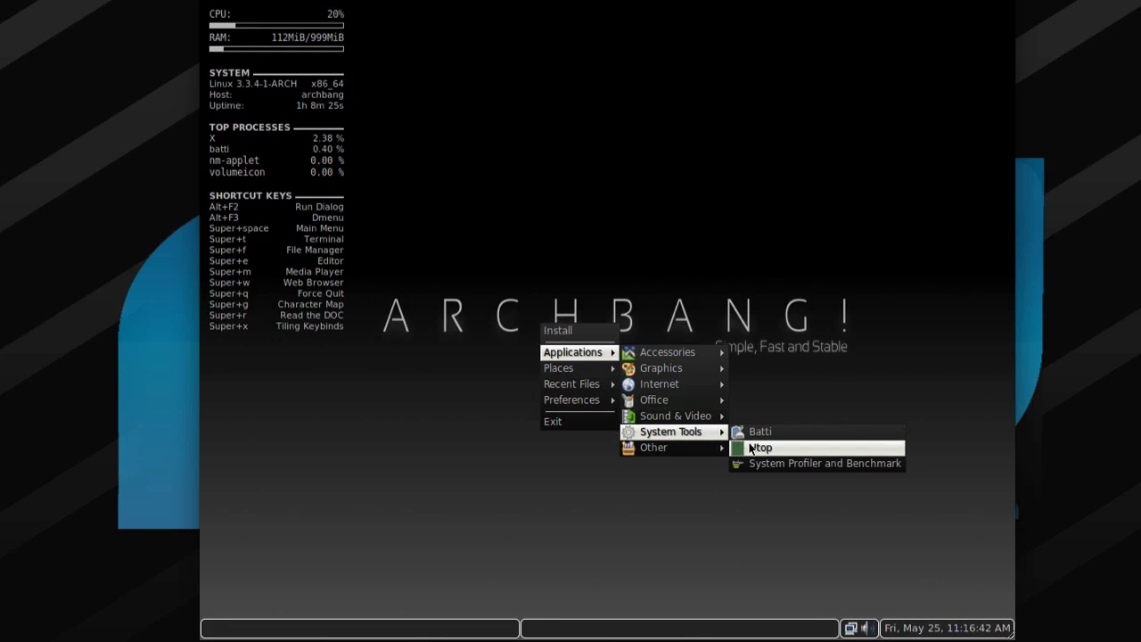
left_click(750, 448)
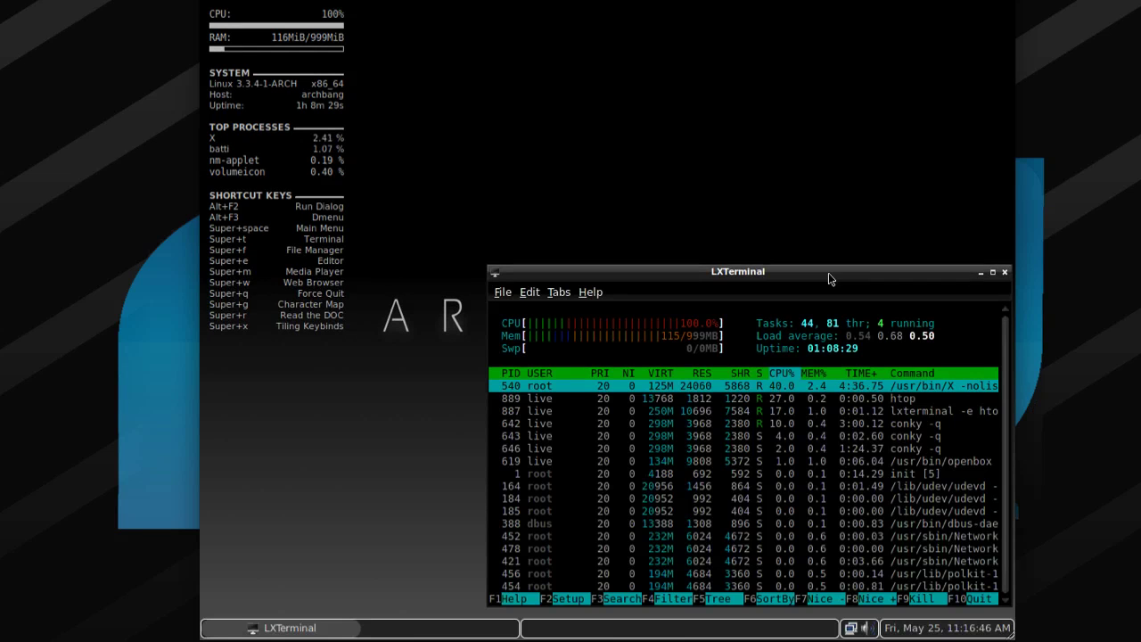
left_click_drag(827, 273, 742, 101)
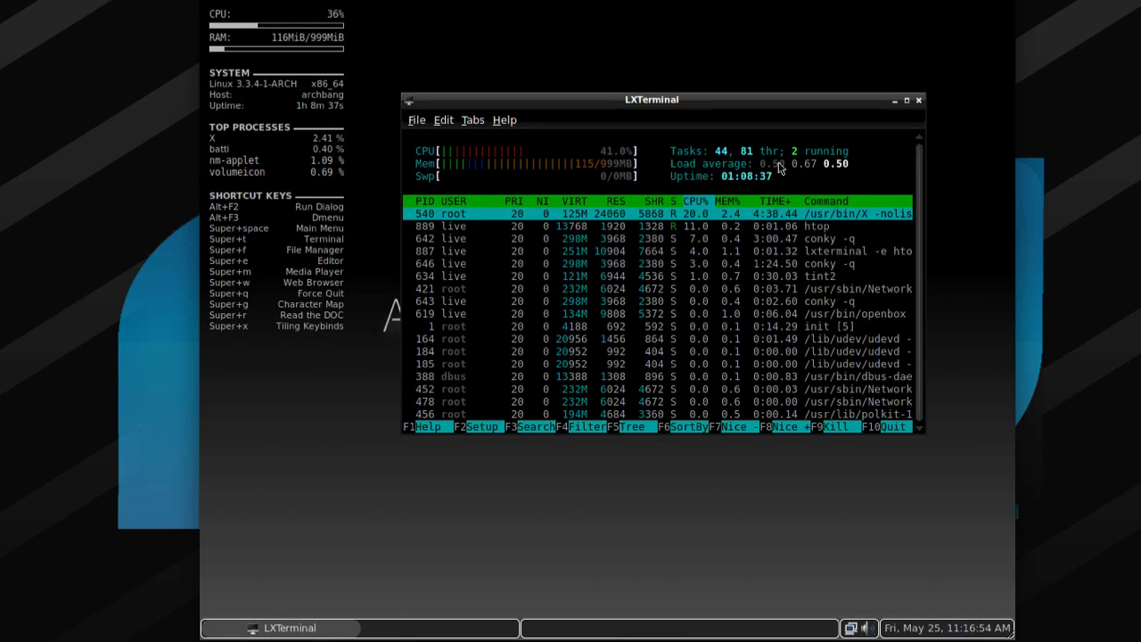
left_click(920, 100)
right_click(696, 255)
mouse_move(740, 339)
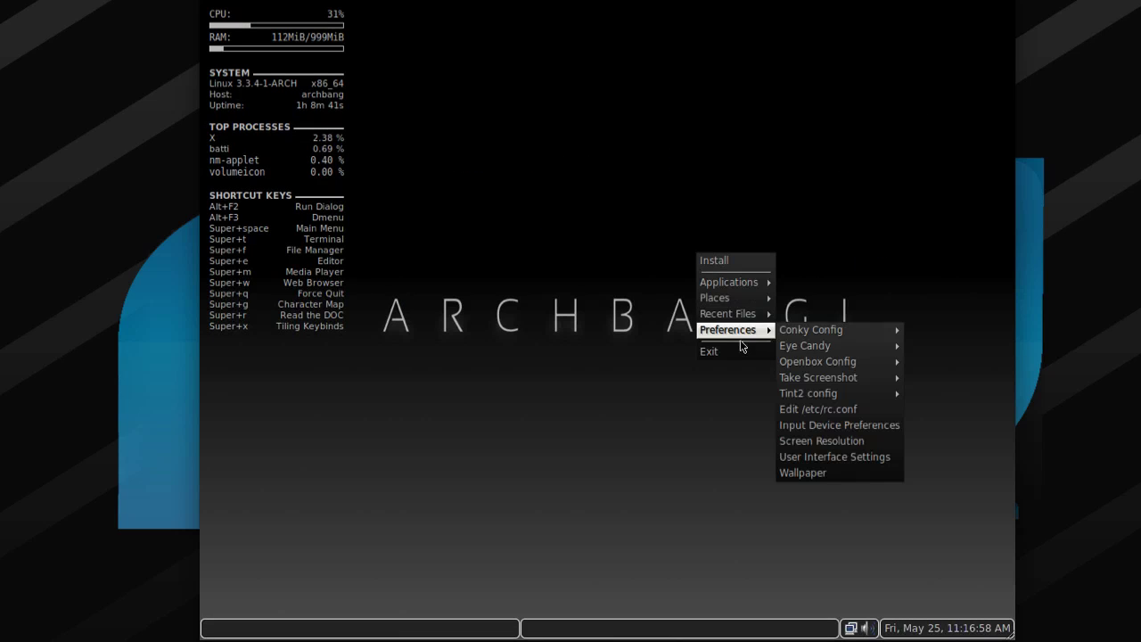
mouse_move(732, 285)
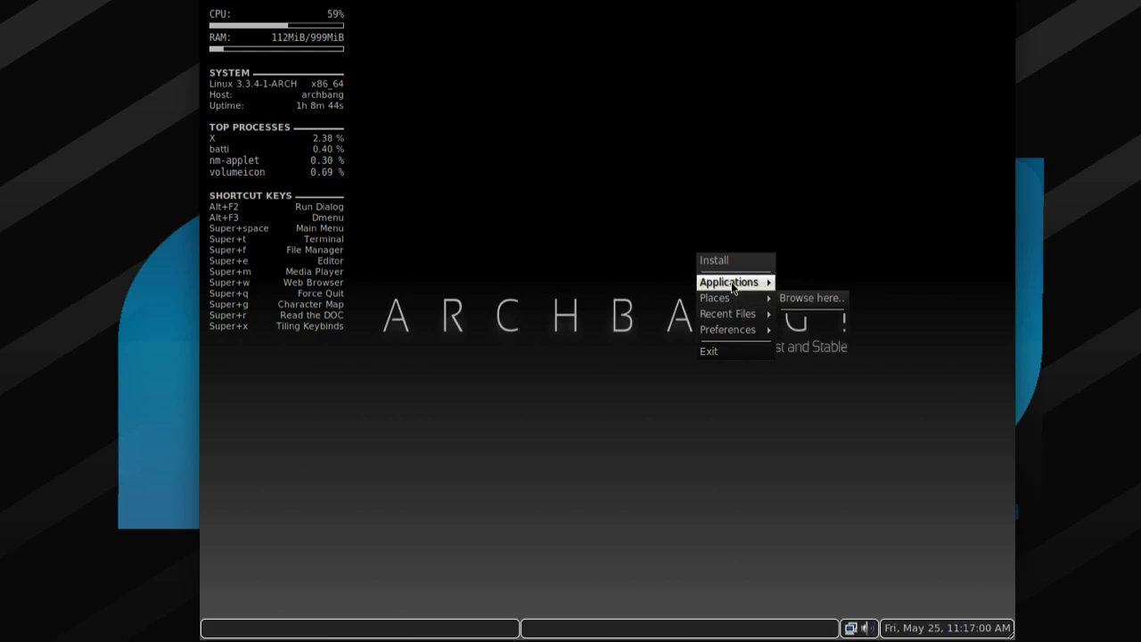
mouse_move(811, 377)
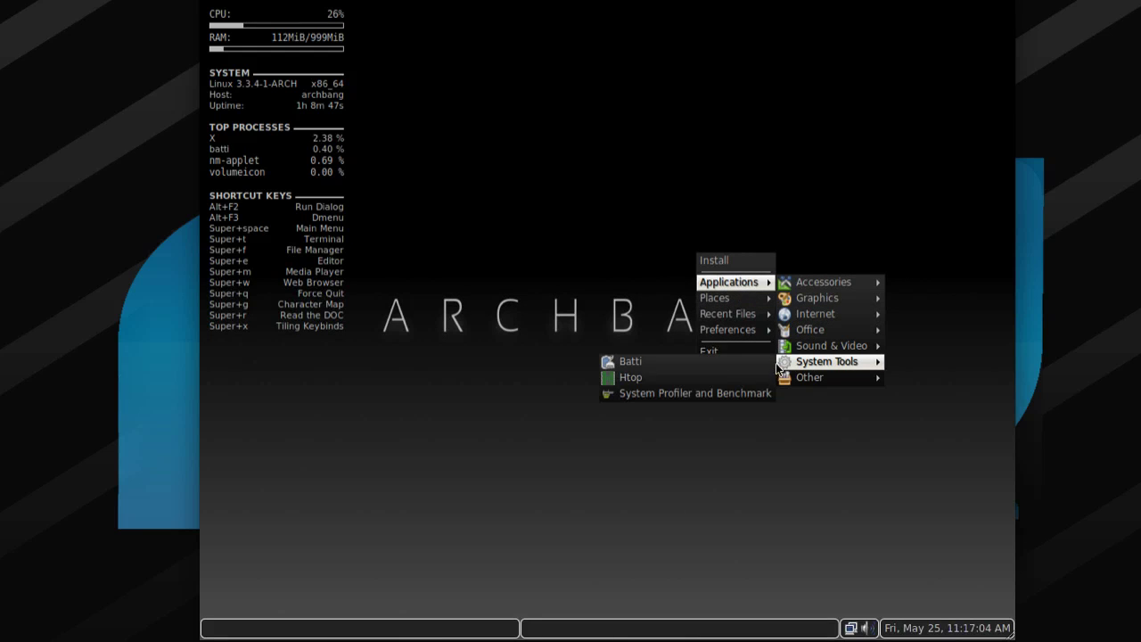
left_click(733, 395)
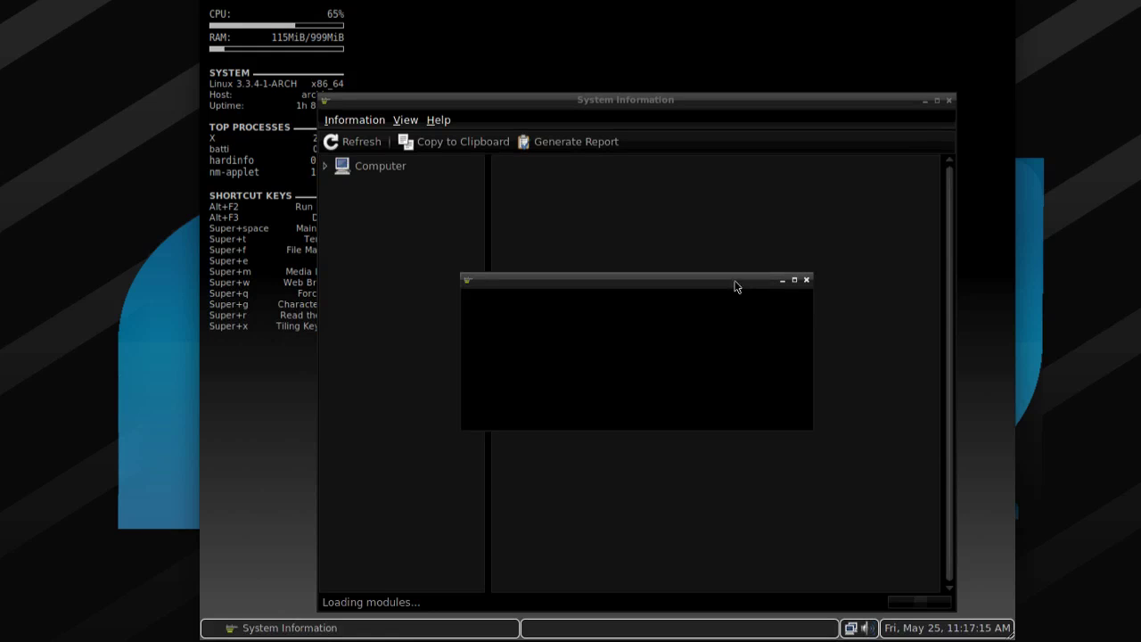
left_click(806, 281)
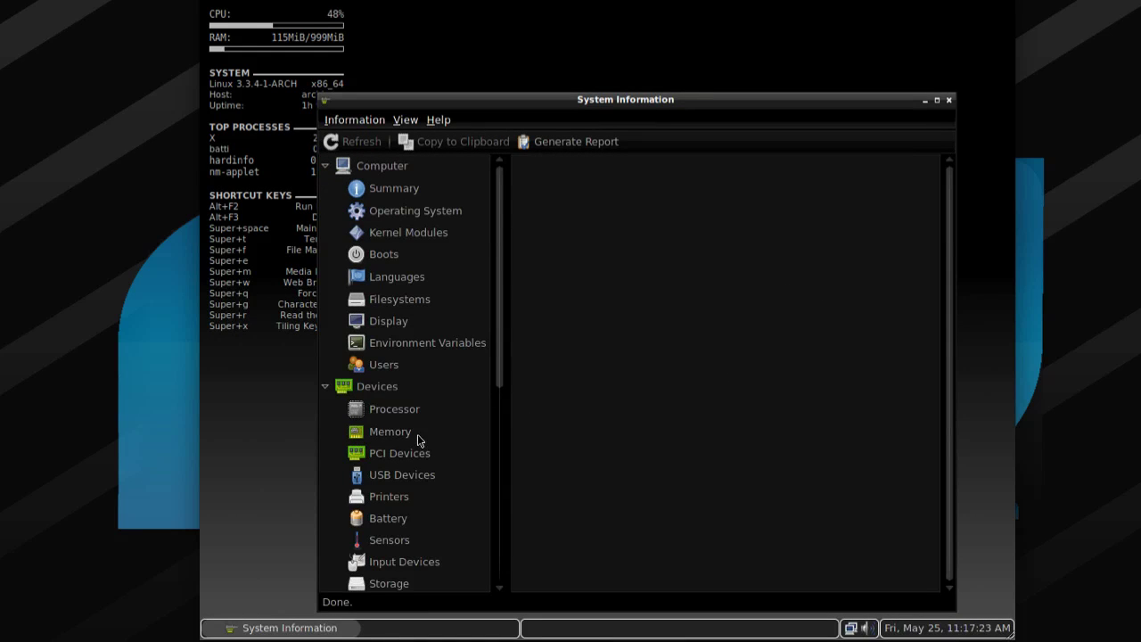
left_click(401, 409)
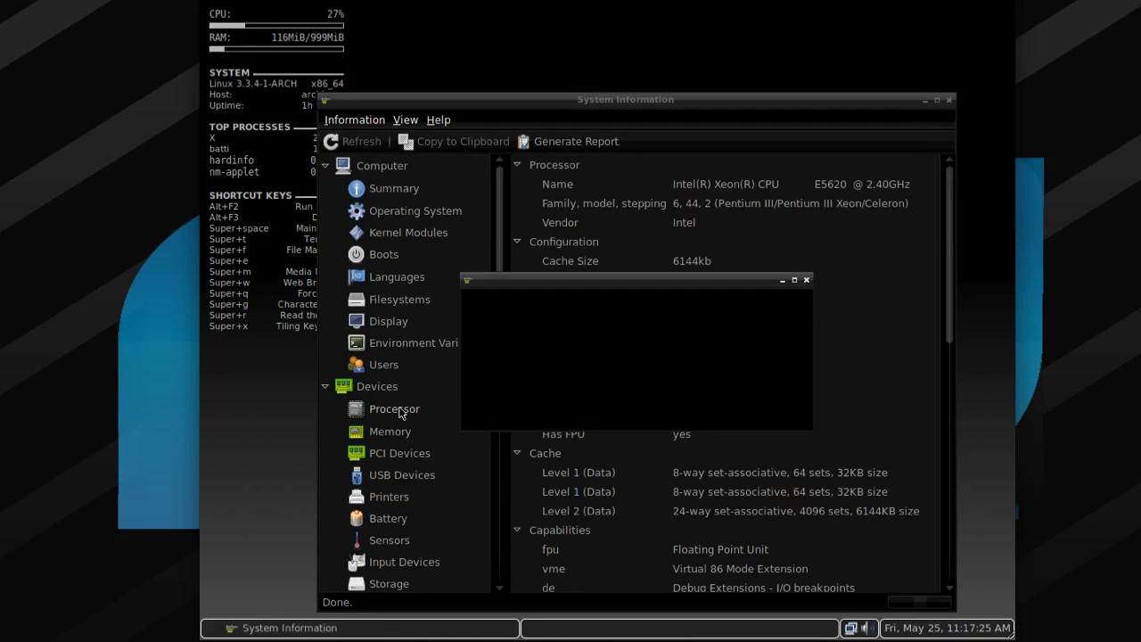
left_click(807, 281)
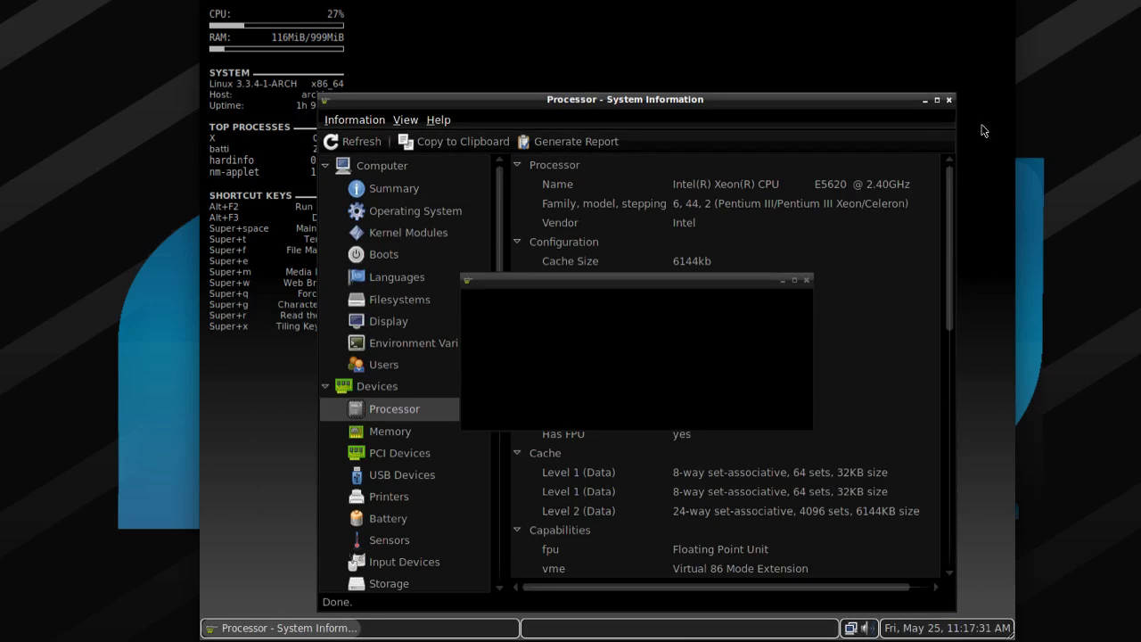
left_click(807, 280)
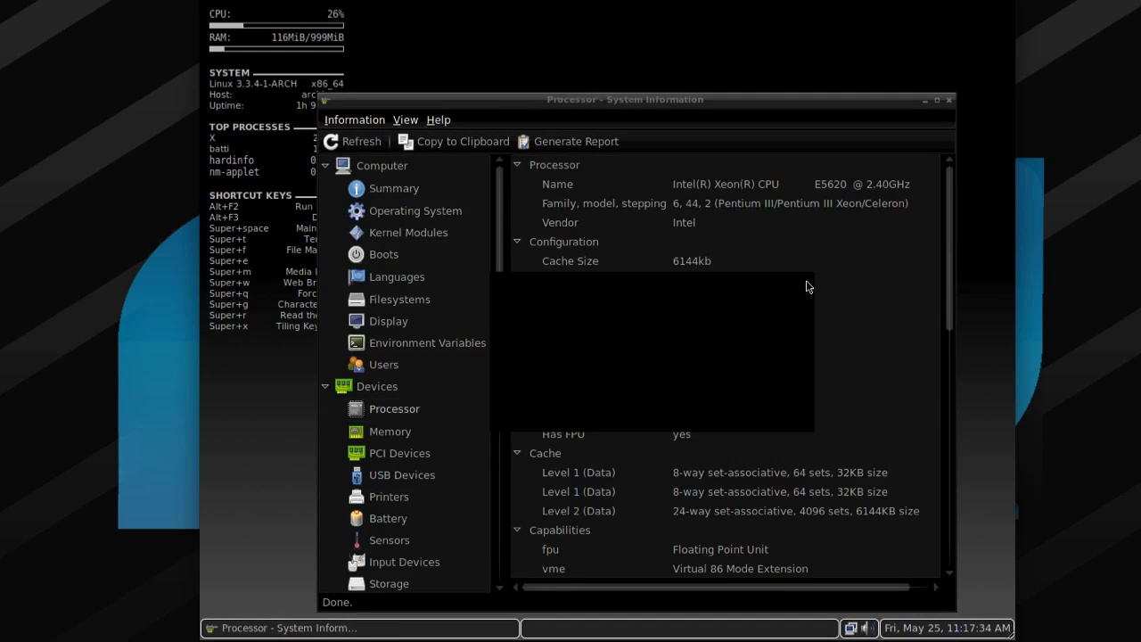
left_click(949, 100)
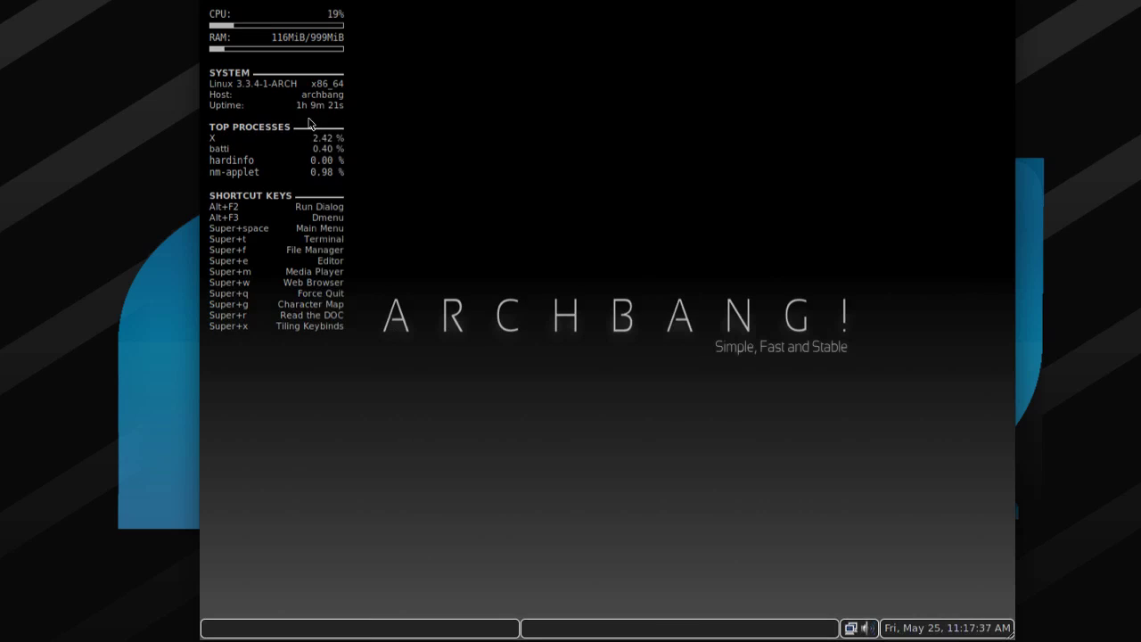
Browse the desktop menu's Applications, then show the Other submenu from ARandR onward.
right_click(710, 293)
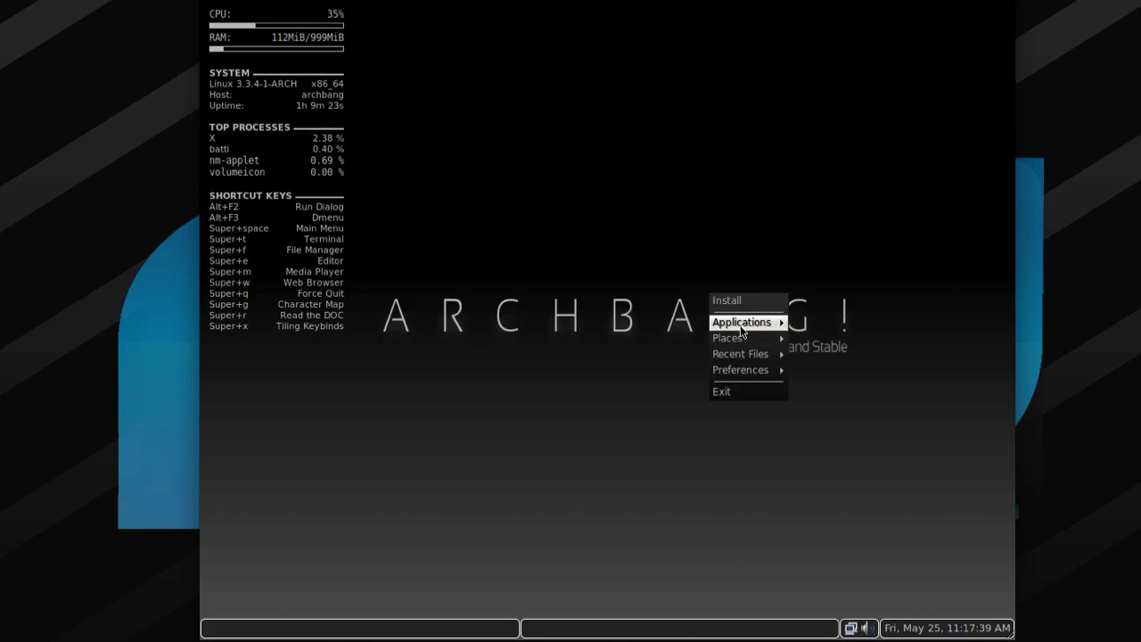
mouse_move(853, 405)
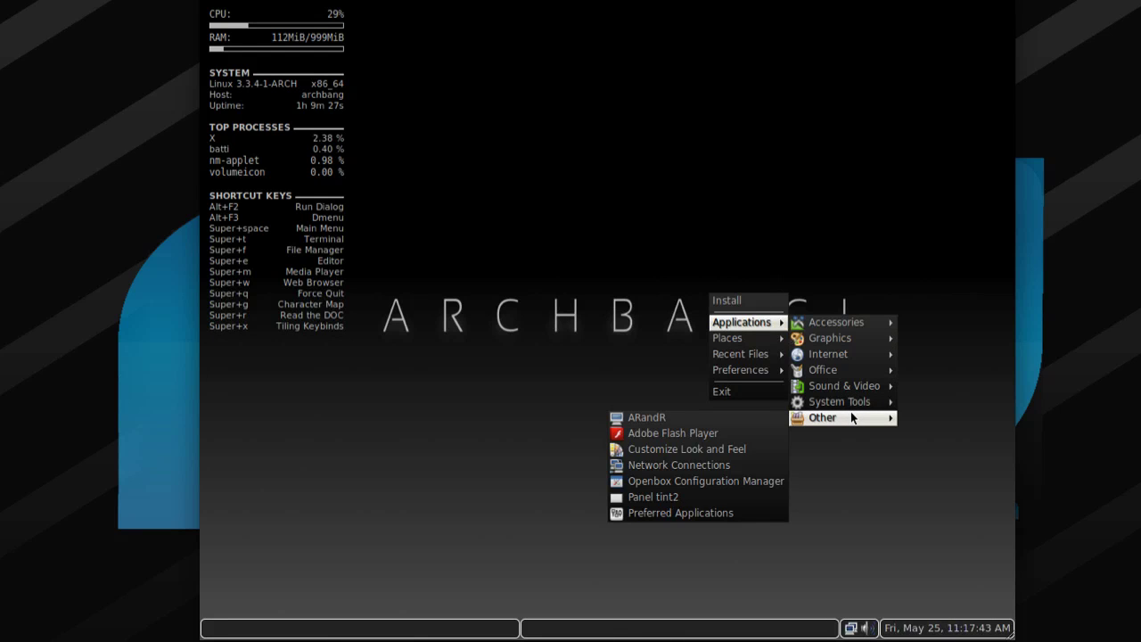
left_click(685, 416)
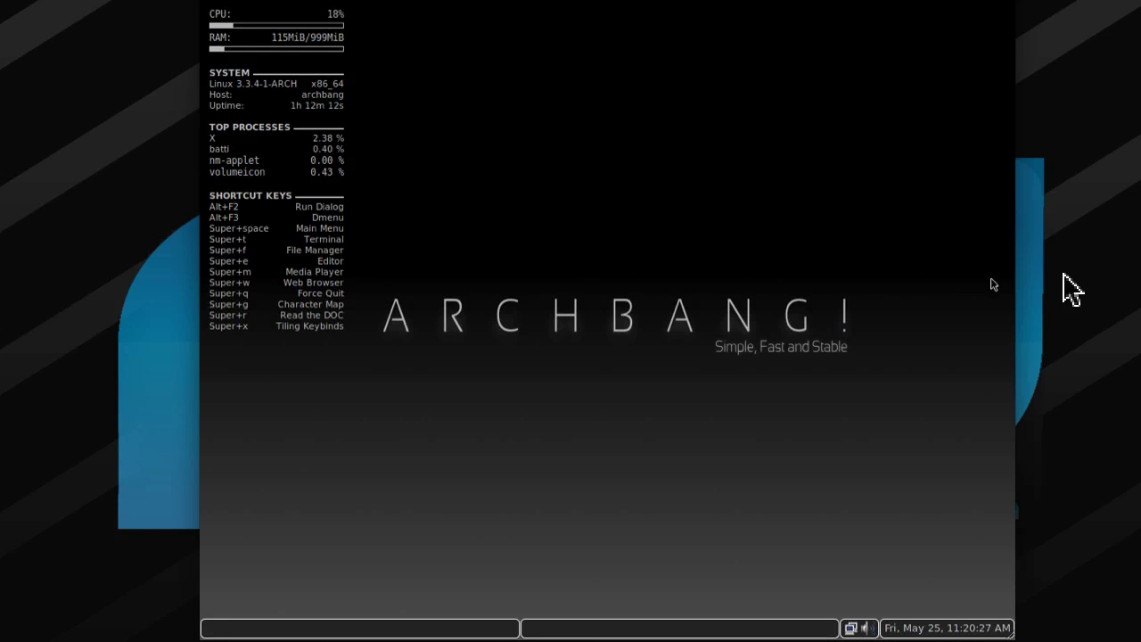
right_click(565, 239)
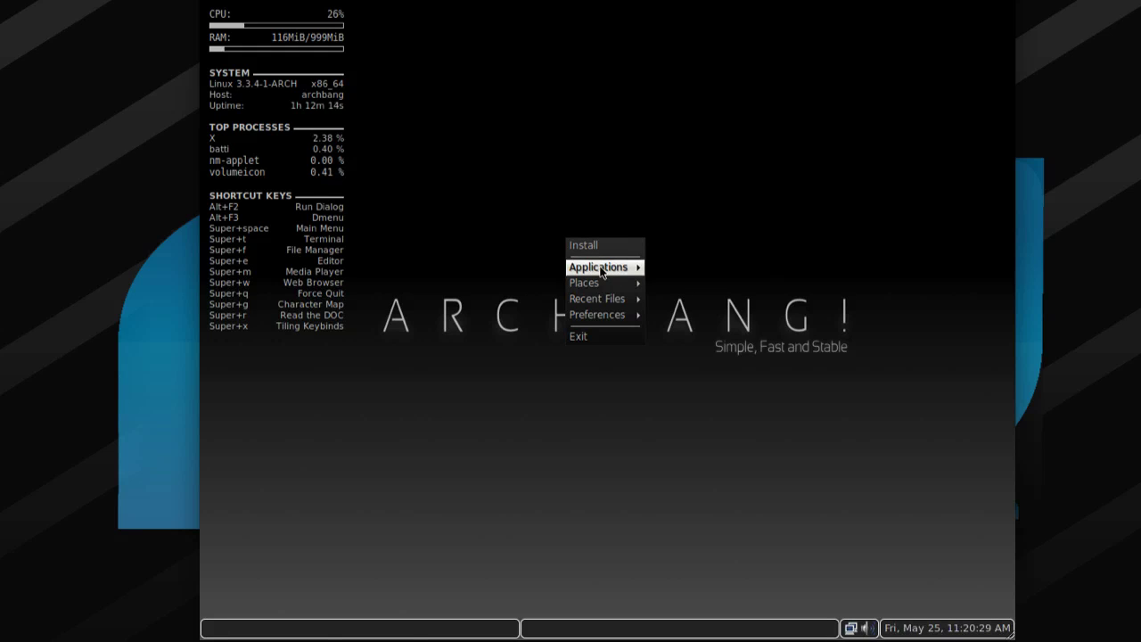
mouse_move(601, 267)
mouse_move(694, 347)
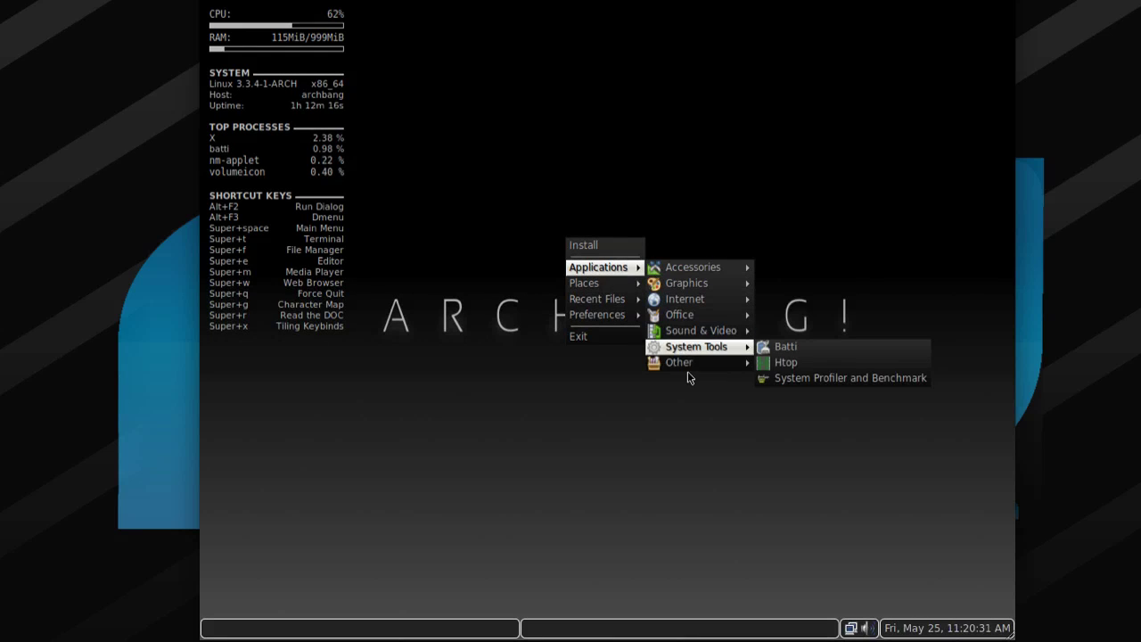
mouse_move(687, 369)
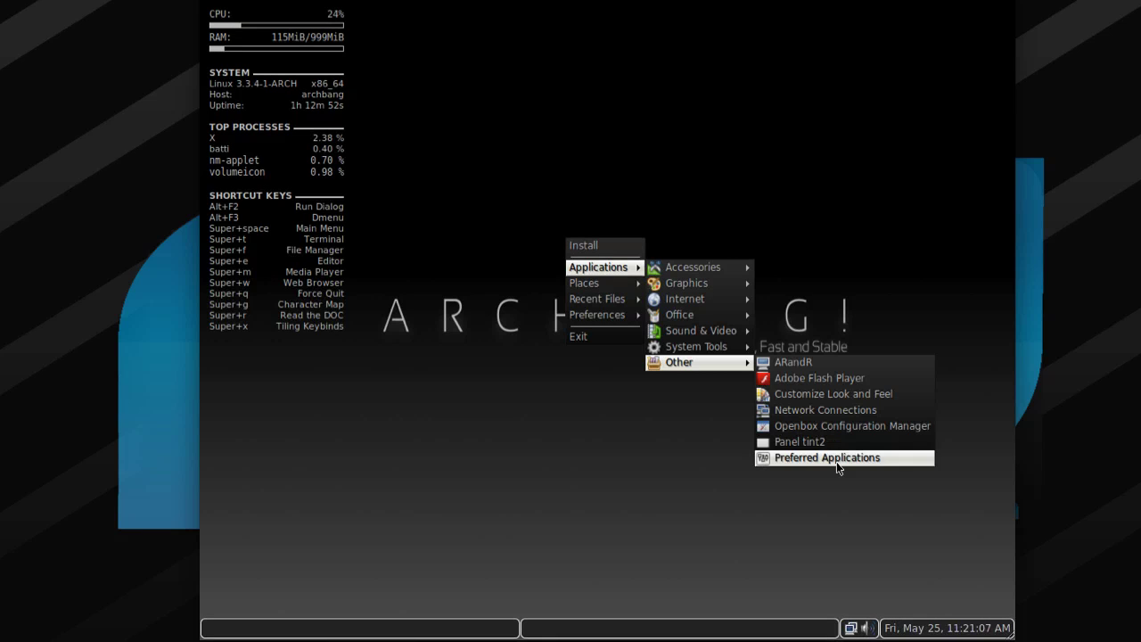
Open the file manager on the home folder from the desktop menu's Places > Browse here.
left_click(602, 409)
right_click(598, 311)
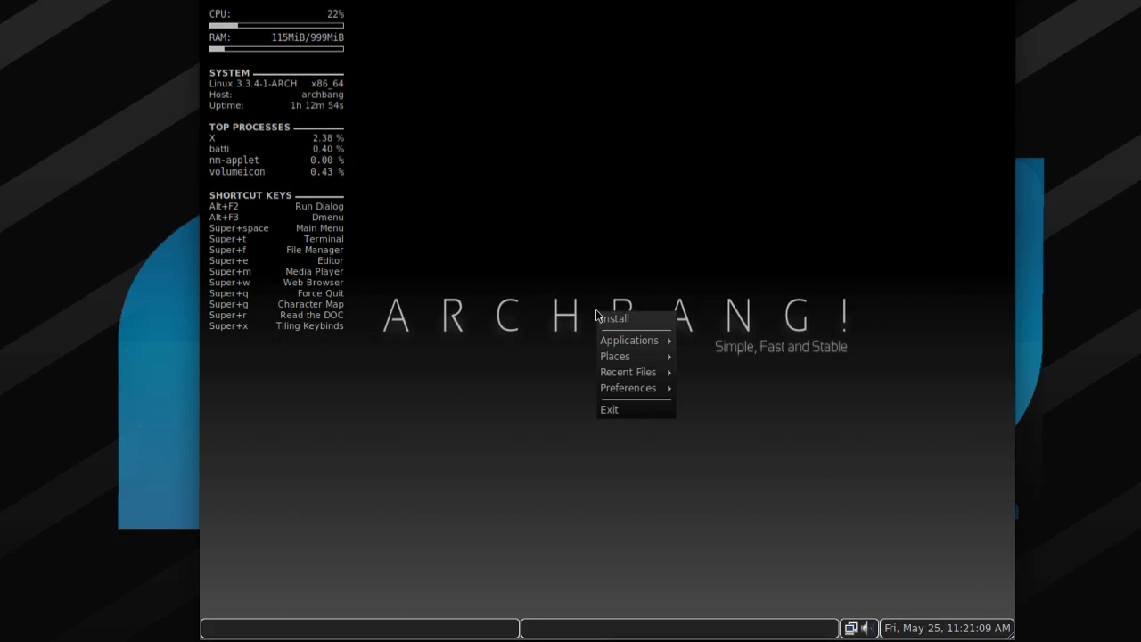
mouse_move(629, 357)
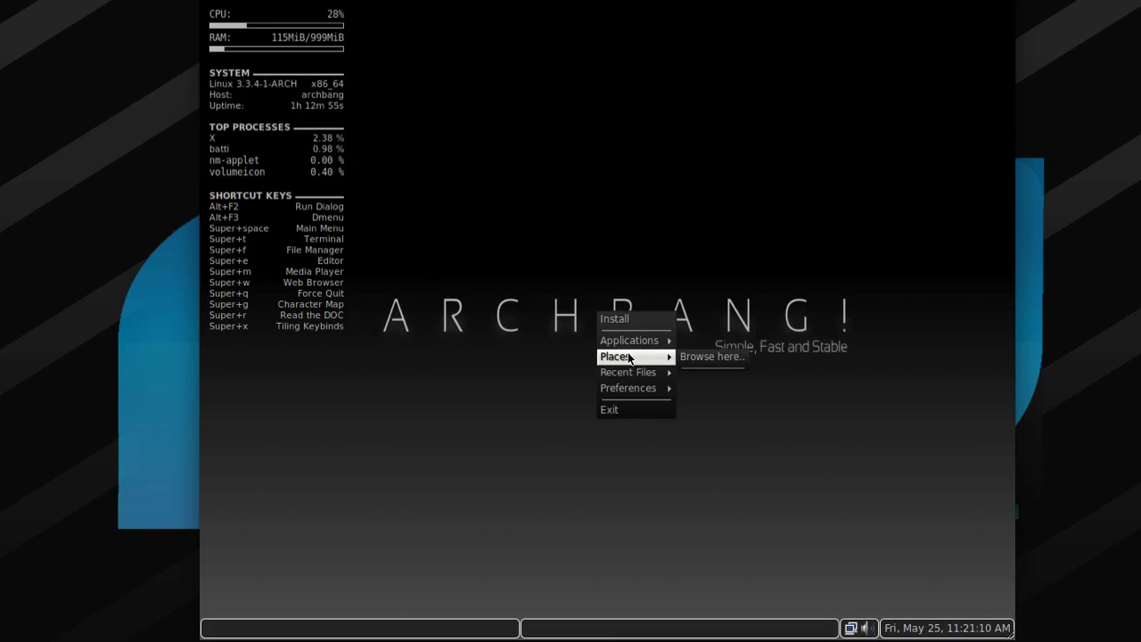
left_click(693, 357)
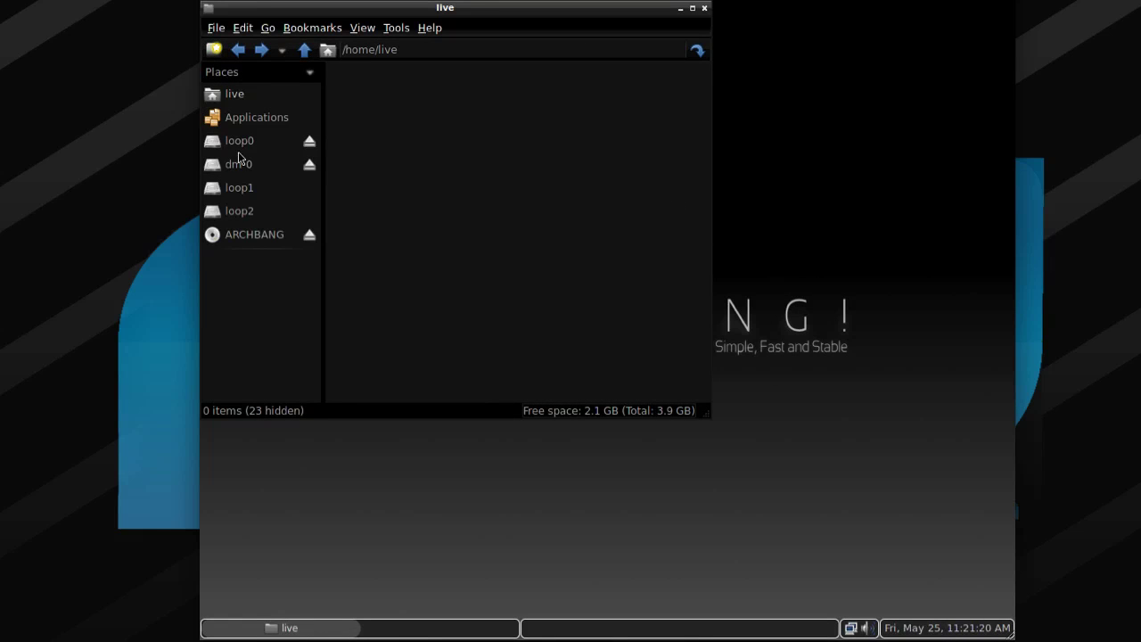
View the loop0 image, then dm-0's 21 root folders, and close the file manager.
left_click(288, 143)
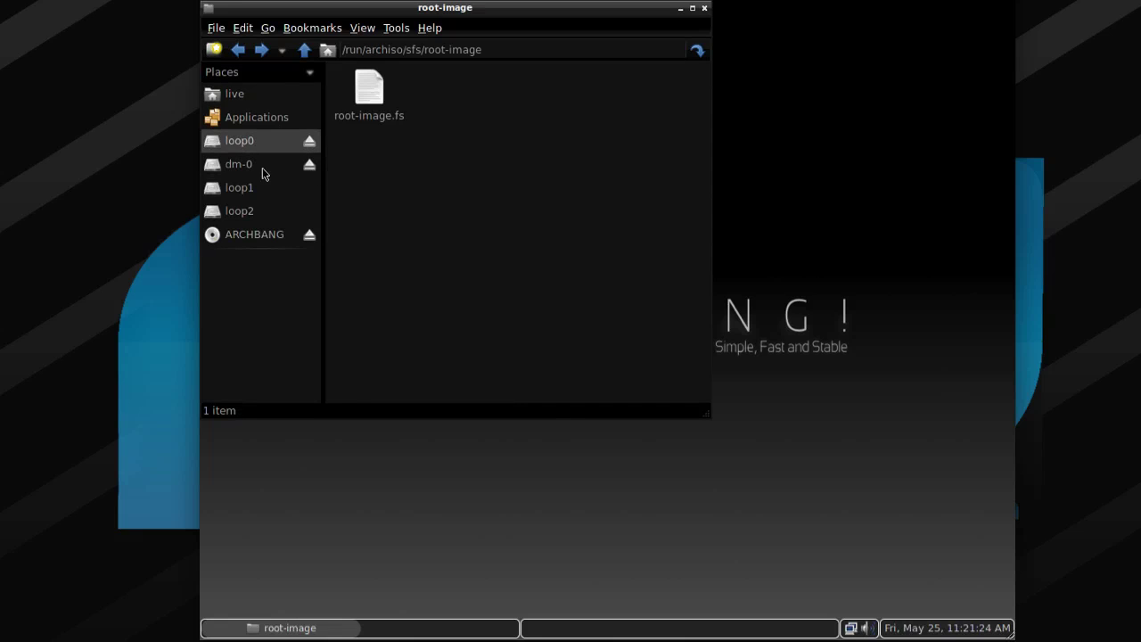
left_click(263, 167)
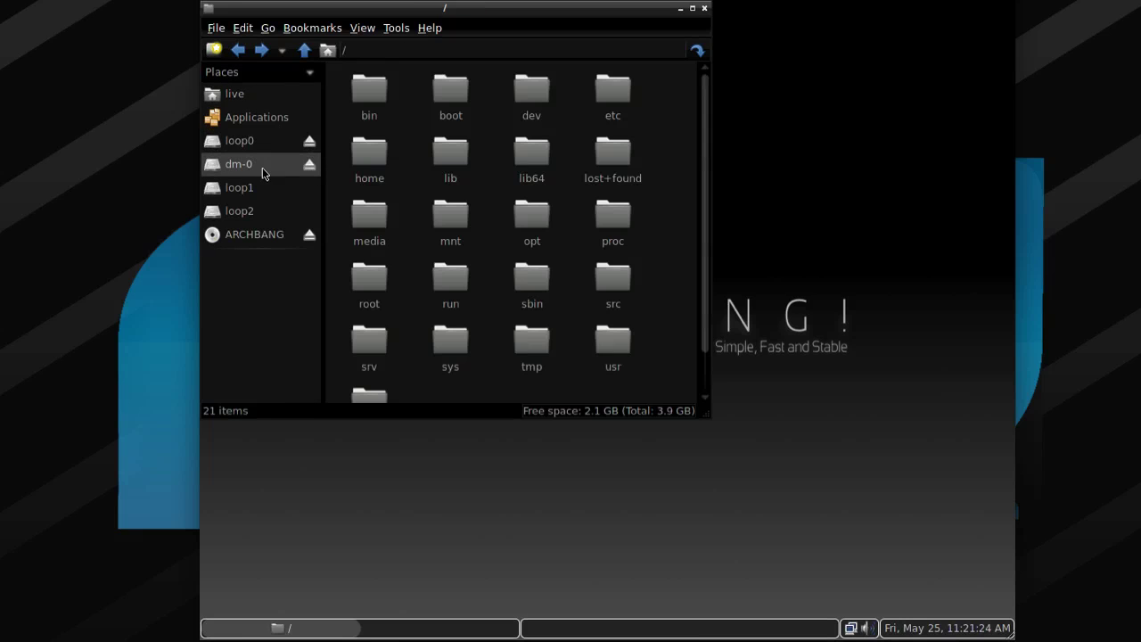
left_click(704, 9)
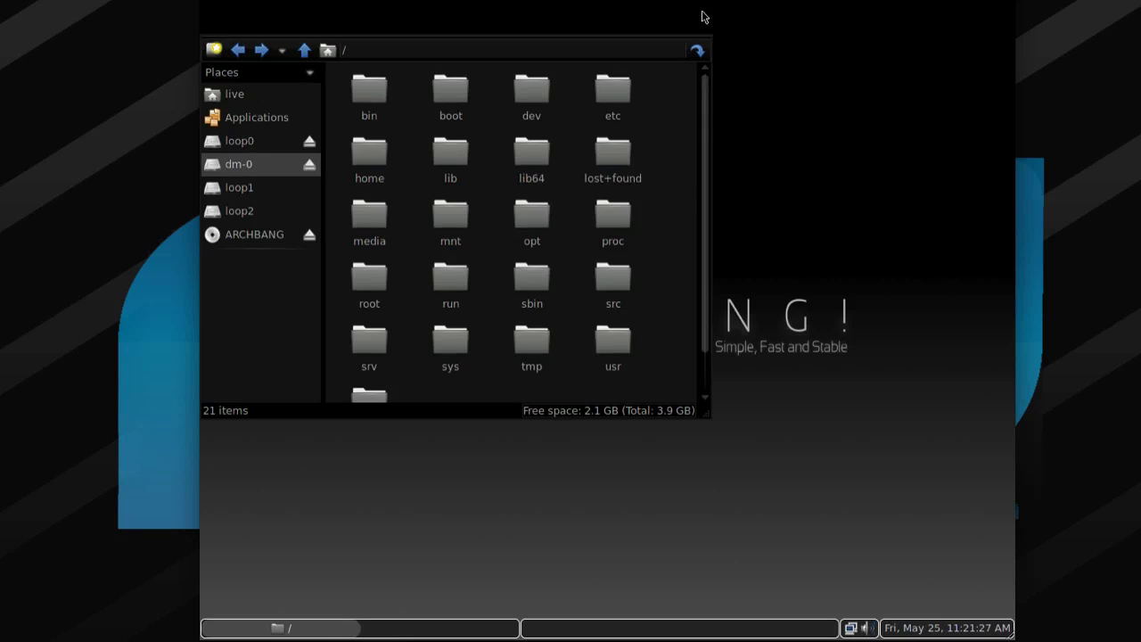
right_click(625, 276)
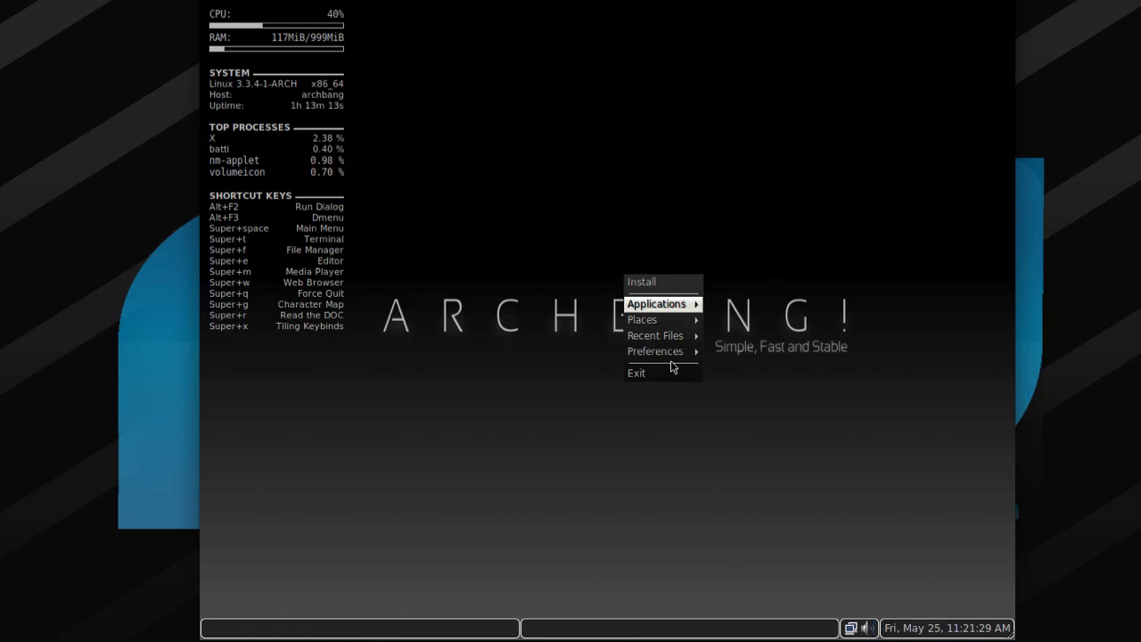
Look over the Preferences > Eye Candy effects, then dismiss the menu without choosing one.
mouse_move(668, 325)
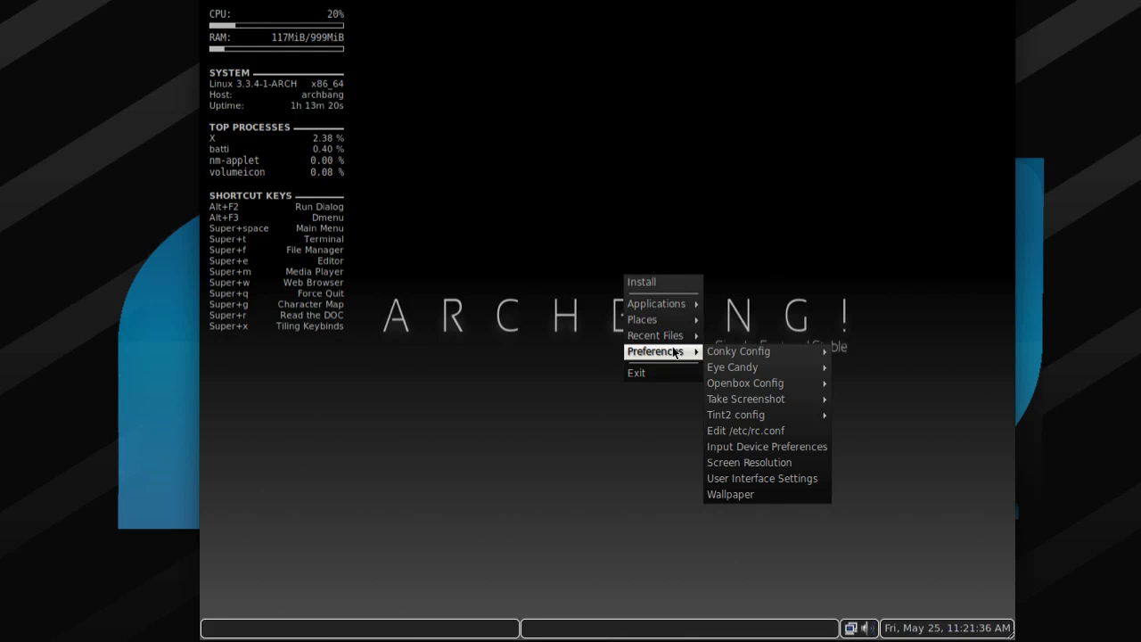
mouse_move(811, 367)
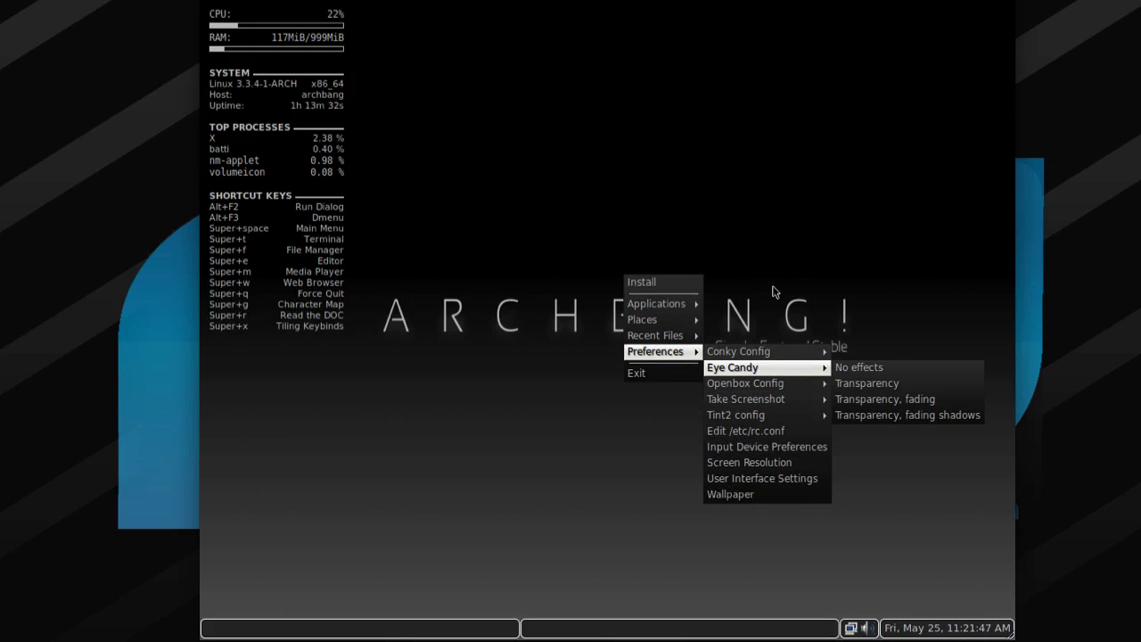
left_click(754, 214)
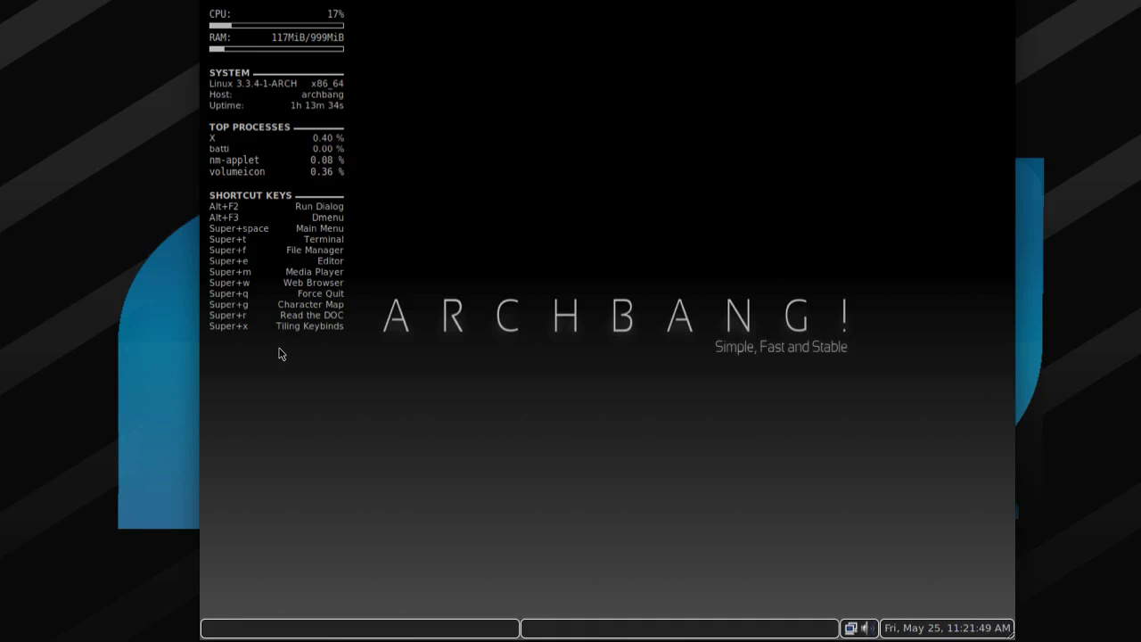